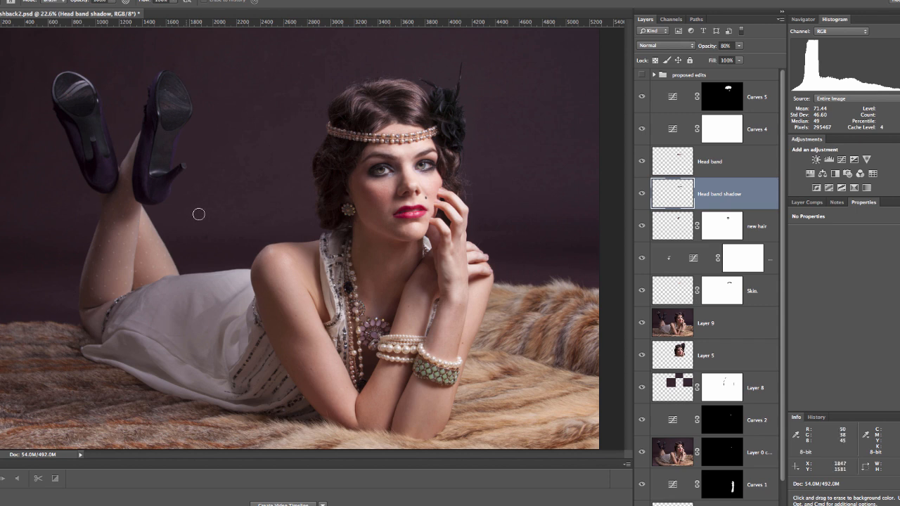
{"action": "key", "text": "z"}
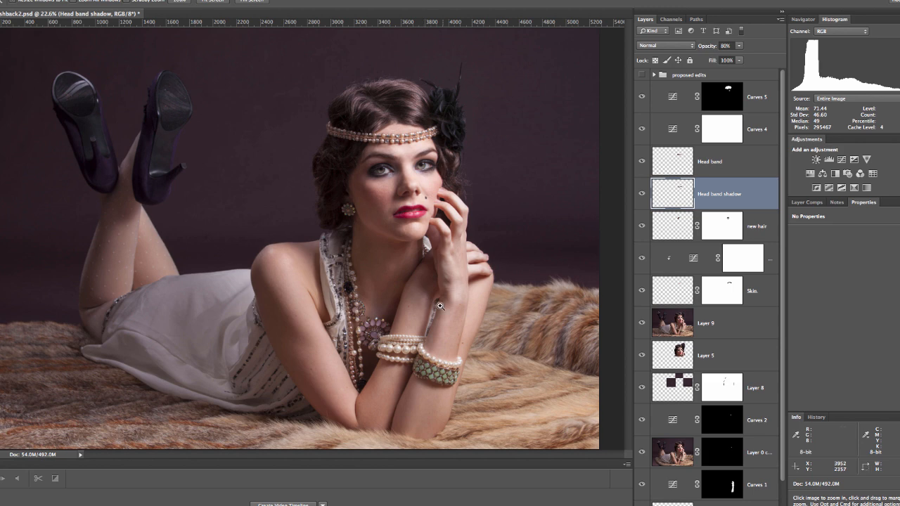
{"action": "mouse_move", "coordinate": [437, 302]}
{"action": "left_mouse_down"}
{"action": "mouse_move", "coordinate": [478, 310]}
{"action": "mouse_move", "coordinate": [448, 308]}
{"action": "left_mouse_up"}
{"action": "key", "text": "e"}
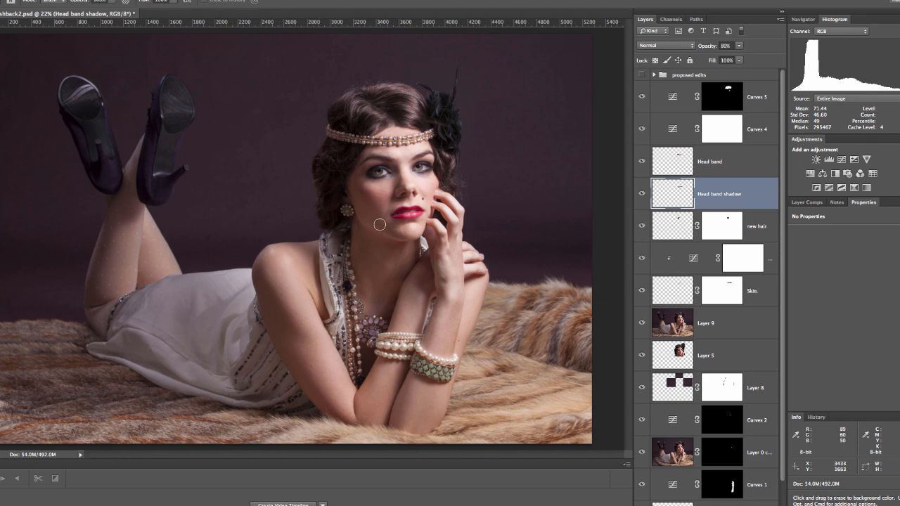
Step: Group all layers from Curves 5 down to retouch into one layer group
{"action": "key", "text": "z"}
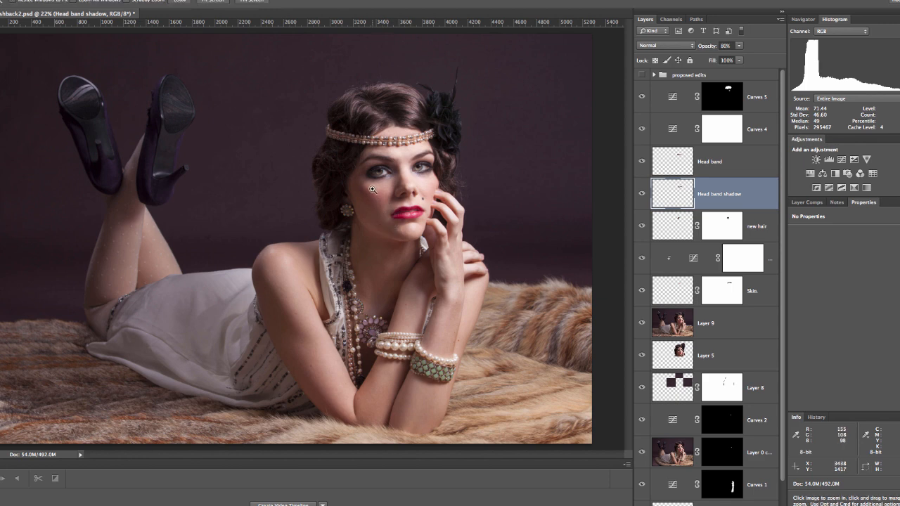
{"action": "mouse_move", "coordinate": [393, 194]}
{"action": "left_mouse_down"}
{"action": "mouse_move", "coordinate": [466, 204]}
{"action": "mouse_move", "coordinate": [445, 198]}
{"action": "left_mouse_up"}
{"action": "key", "text": "space"}
{"action": "left_click_drag", "start_coordinate": [415, 172], "coordinate": [402, 254]}
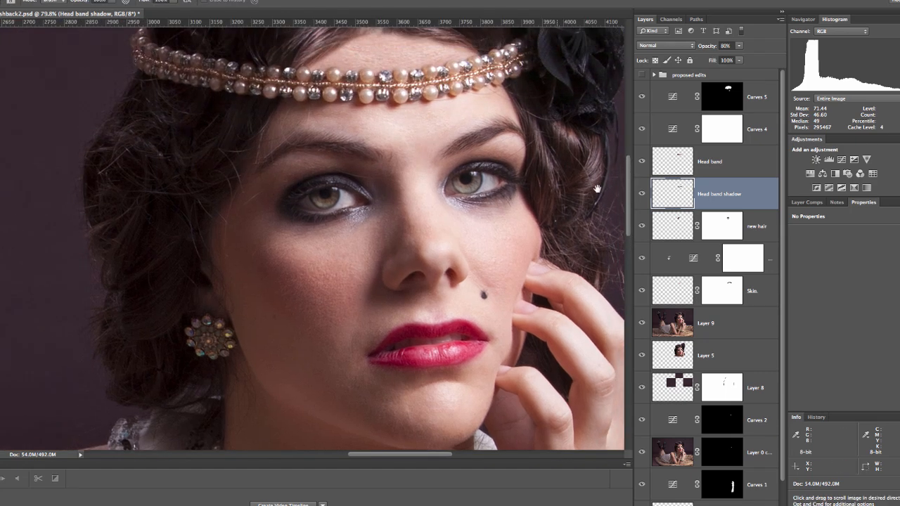
{"action": "left_click", "coordinate": [762, 105]}
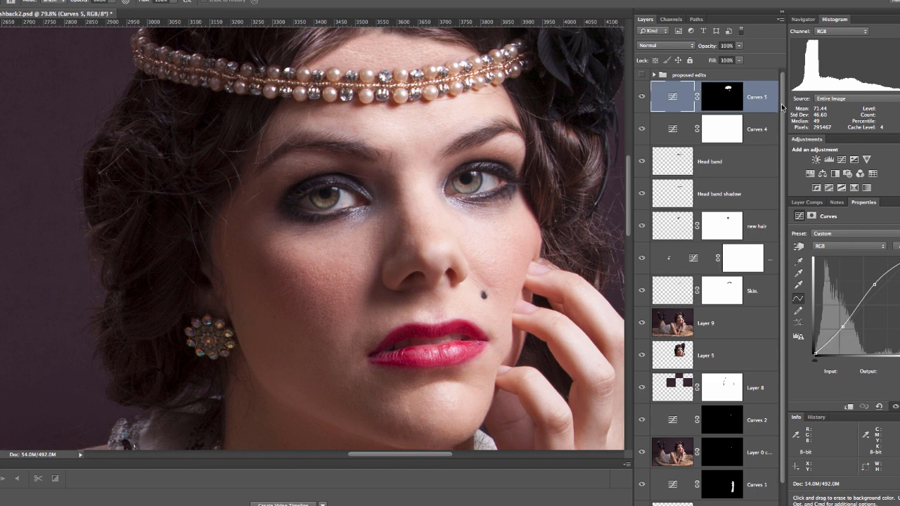
{"action": "scroll", "coordinate": [784, 112], "scroll_direction": "down", "scroll_amount": 2}
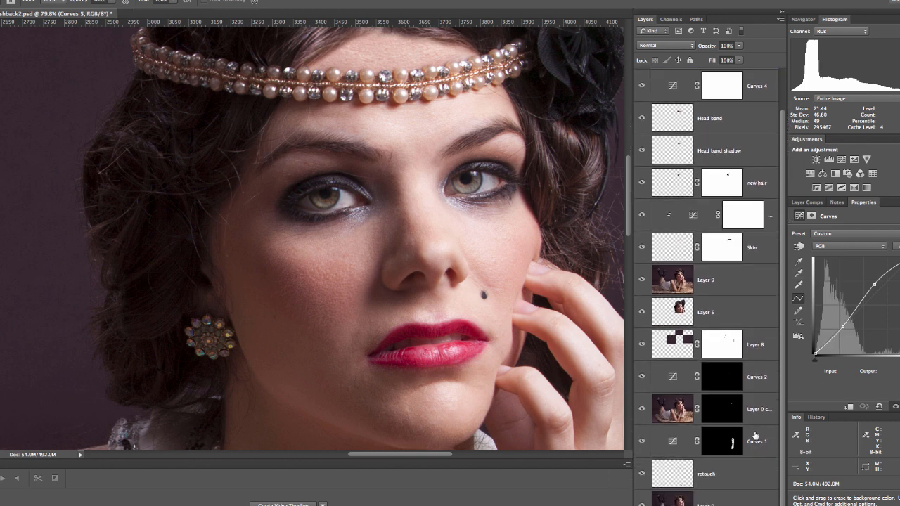
{"action": "left_click", "coordinate": [749, 474], "text": "shift"}
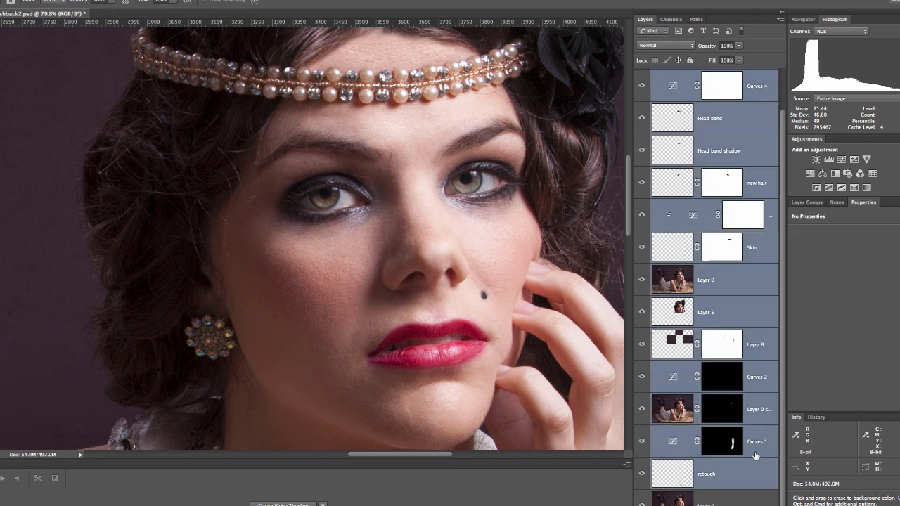
{"action": "key", "text": "ctrl+g"}
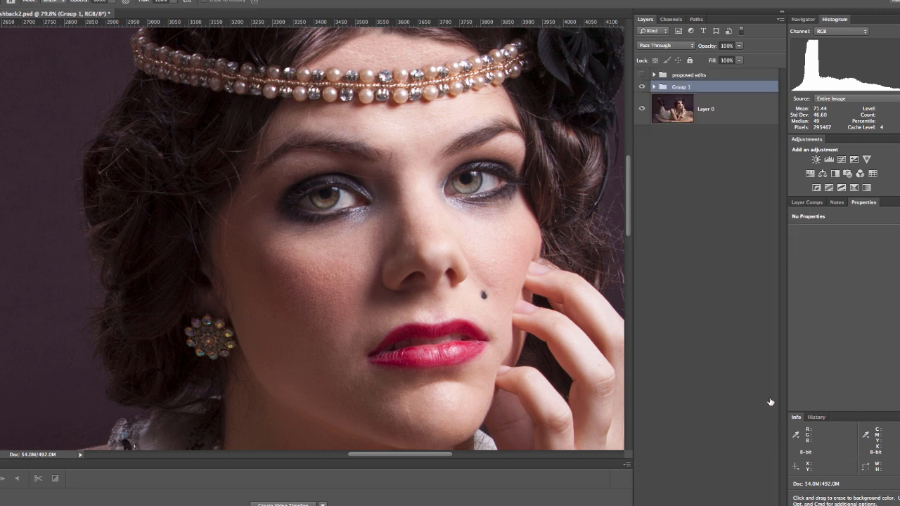
Step: Compare the portrait with and without the grouped edits by toggling the new group's visibility
{"action": "left_click", "coordinate": [642, 86]}
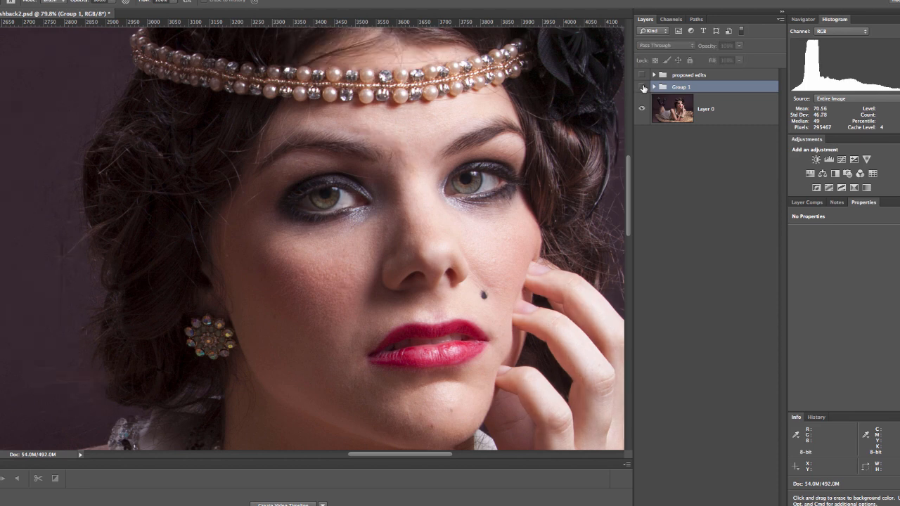
{"action": "left_click", "coordinate": [641, 87]}
{"action": "left_click", "coordinate": [643, 86]}
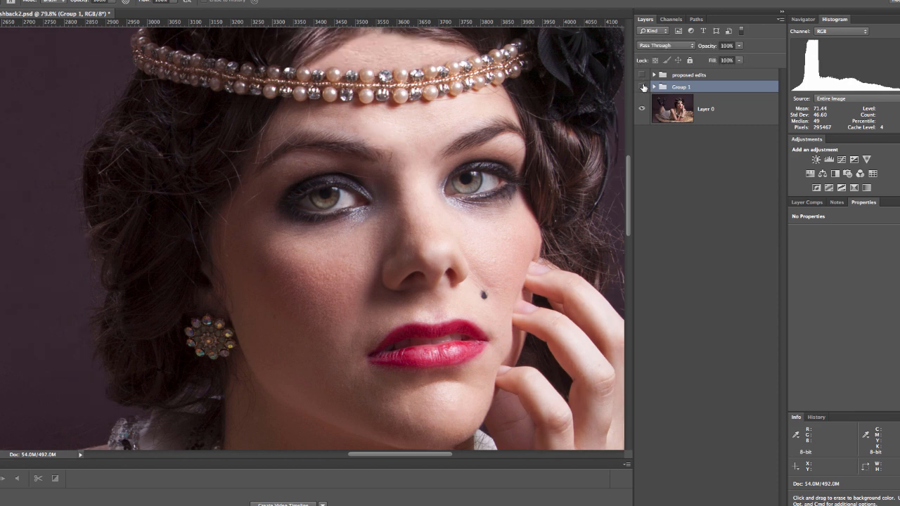
{"action": "left_click", "coordinate": [642, 87]}
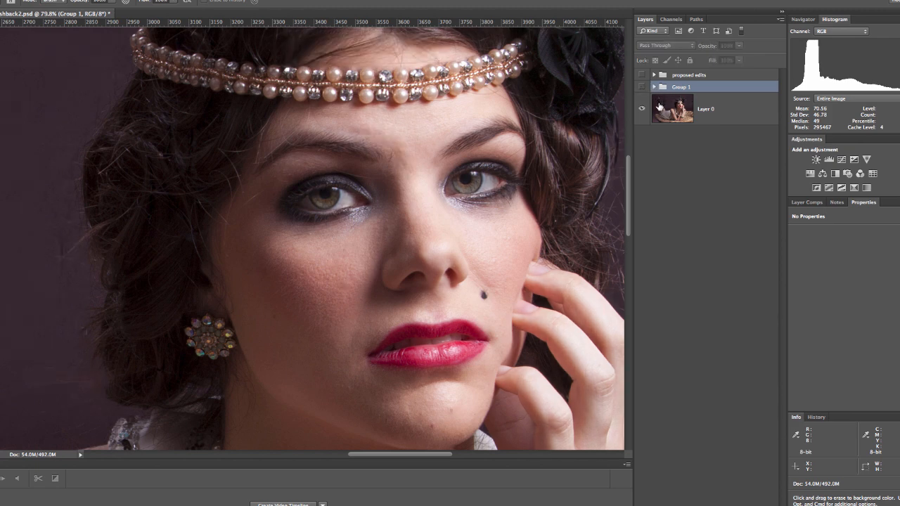
{"action": "left_click", "coordinate": [642, 87]}
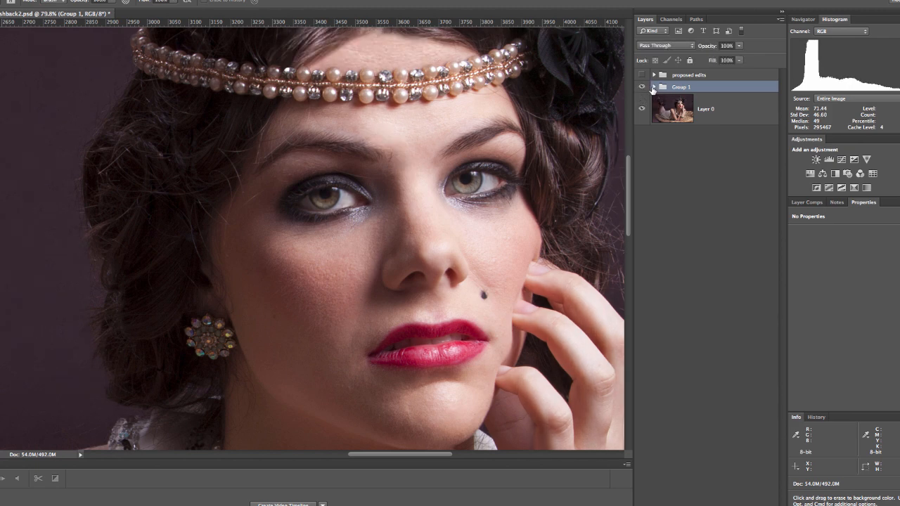
Step: Expand the new group and stamp all visible layers onto a new layer above Curves 5
{"action": "left_click", "coordinate": [655, 87]}
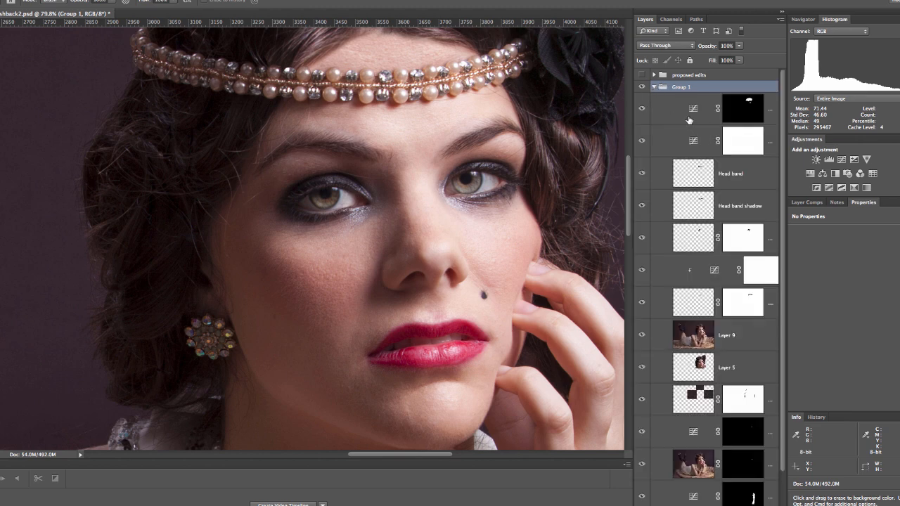
{"action": "left_click", "coordinate": [665, 113]}
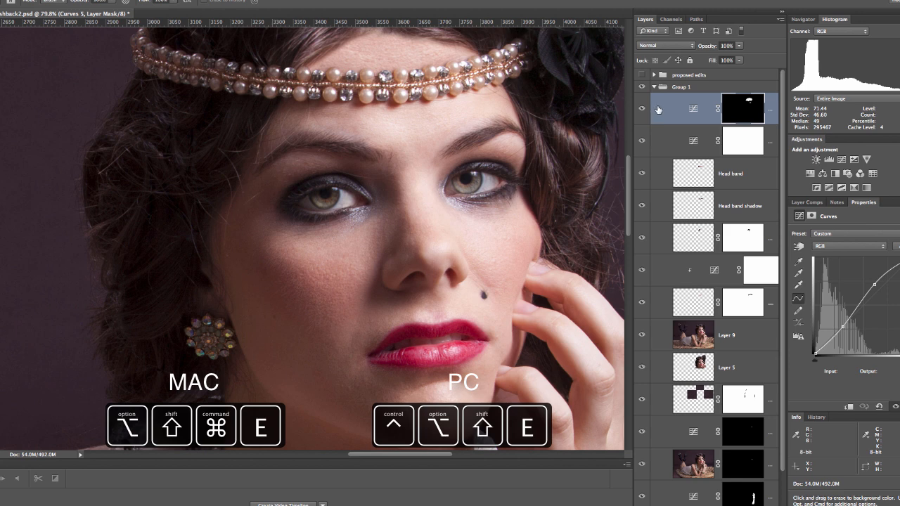
{"action": "key", "text": "ctrl+alt+shift+e"}
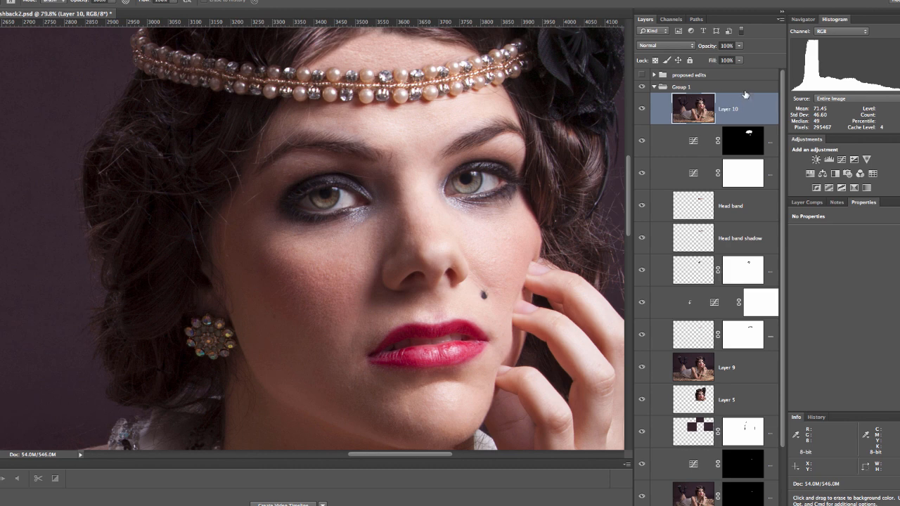
Step: Try to move the stamped layer out of its group, between the proposed edits group and Group 1
{"action": "left_click_drag", "start_coordinate": [757, 104], "coordinate": [751, 86]}
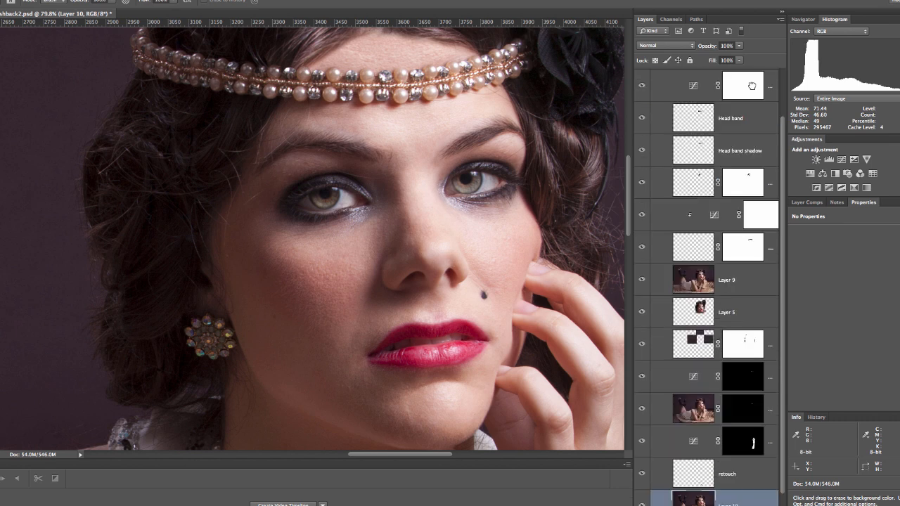
{"action": "scroll", "coordinate": [780, 279], "scroll_direction": "down", "scroll_amount": 1}
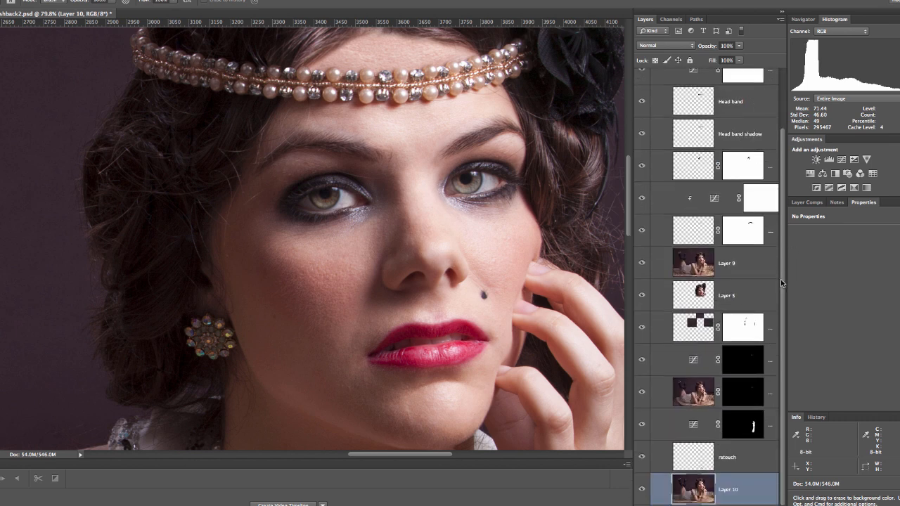
{"action": "scroll", "coordinate": [780, 295], "scroll_direction": "down", "scroll_amount": 1}
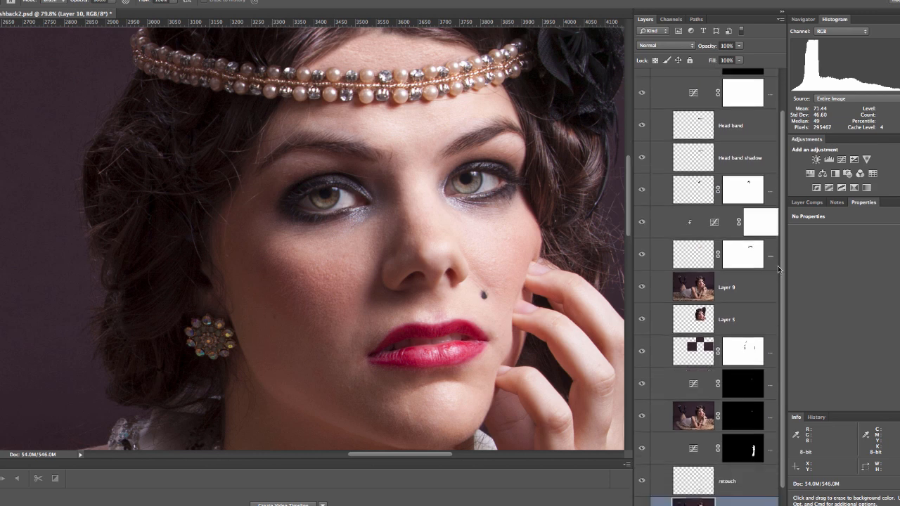
{"action": "left_click_drag", "start_coordinate": [761, 470], "coordinate": [751, 81]}
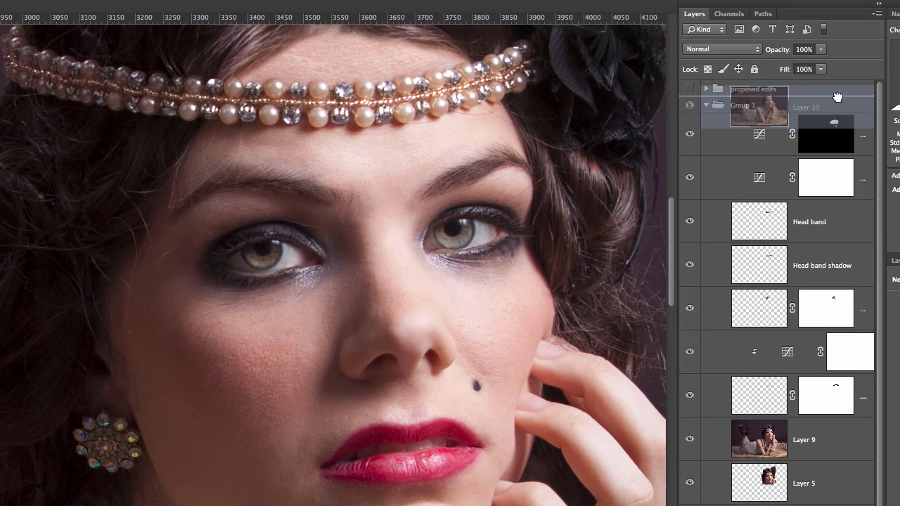
{"action": "left_click_drag", "start_coordinate": [837, 97], "coordinate": [836, 104]}
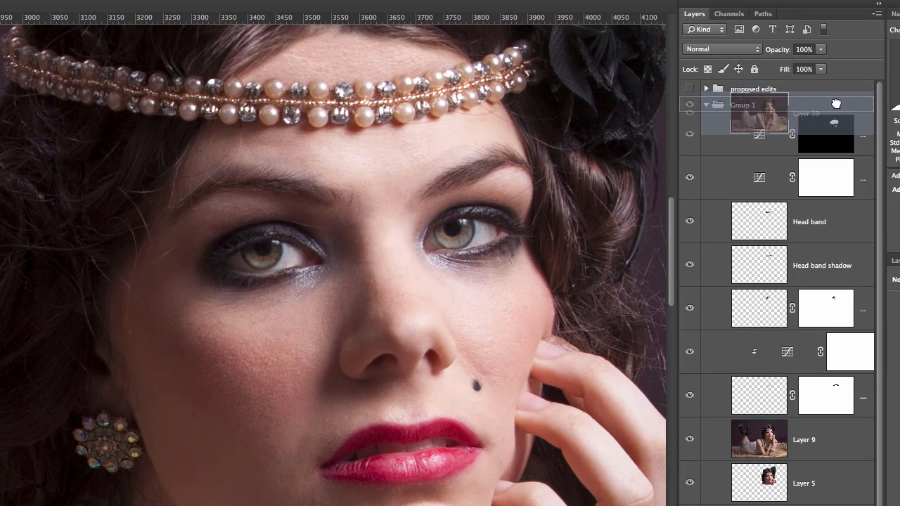
{"action": "left_click_drag", "start_coordinate": [836, 103], "coordinate": [833, 96]}
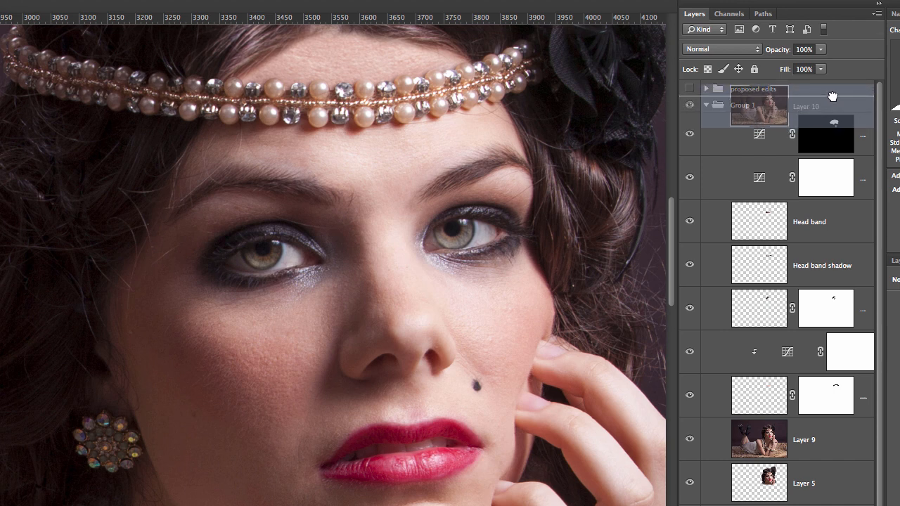
{"action": "left_click_drag", "start_coordinate": [832, 96], "coordinate": [832, 97]}
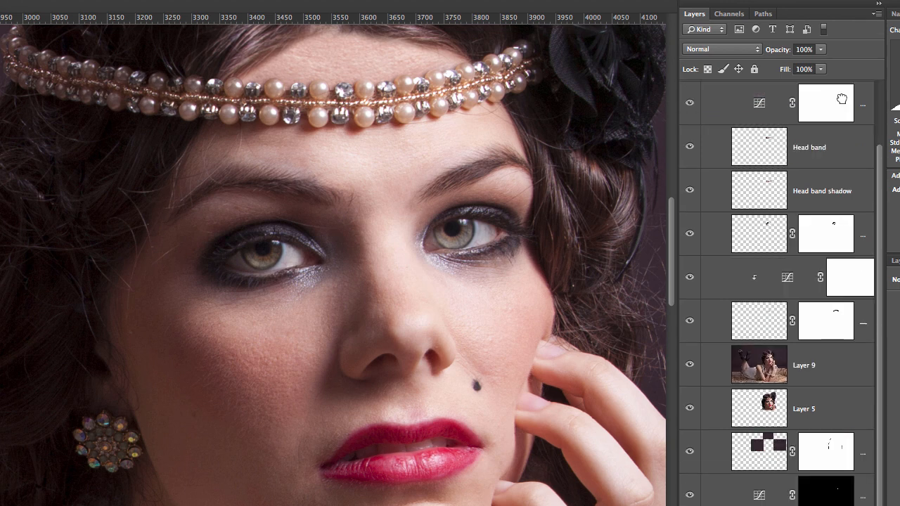
Step: Move the stamped layer out of Group 1 so it sits directly above it, and collapse Group 1
{"action": "left_click_drag", "start_coordinate": [879, 192], "coordinate": [883, 415]}
{"action": "left_click_drag", "start_coordinate": [830, 478], "coordinate": [820, 139]}
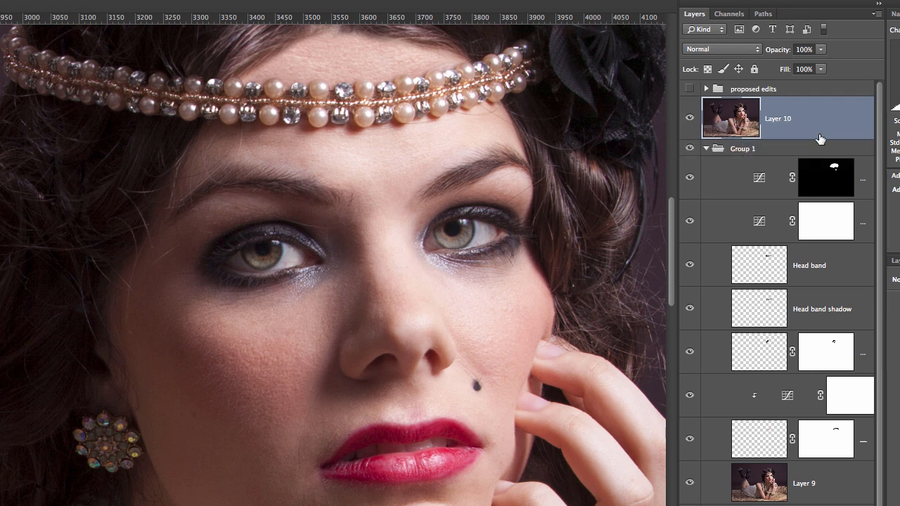
{"action": "left_click", "coordinate": [707, 149]}
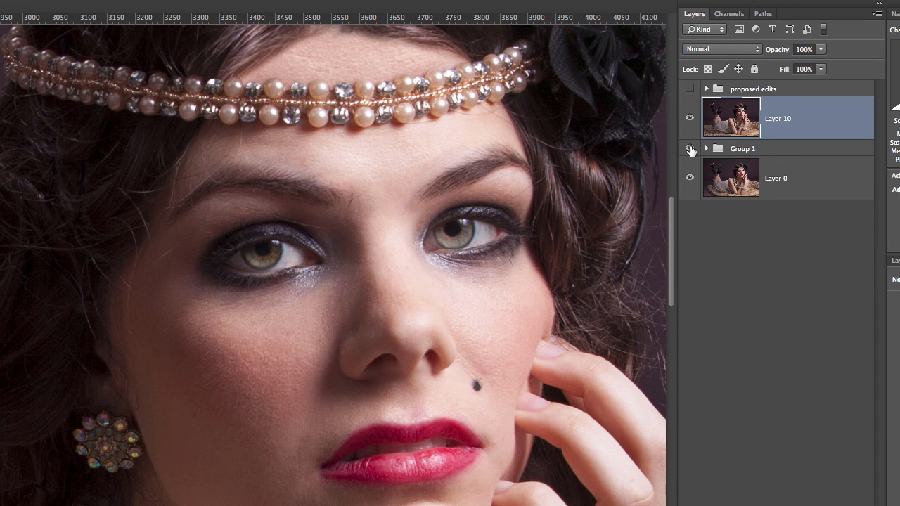
{"action": "left_click", "coordinate": [690, 149]}
{"action": "left_click", "coordinate": [689, 149]}
Step: Put the stamped layer in its own new group named "Skin softening"
{"action": "key", "text": "ctrl+g"}
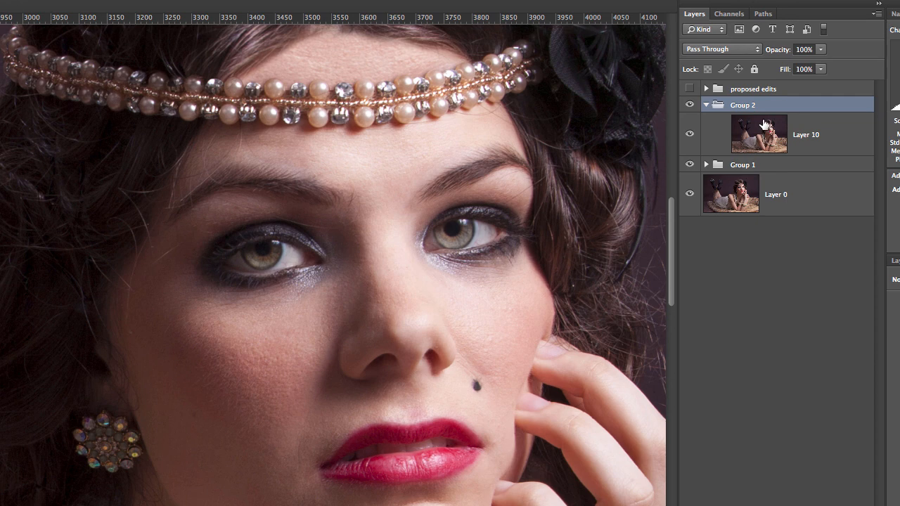
{"action": "double_click", "coordinate": [745, 107]}
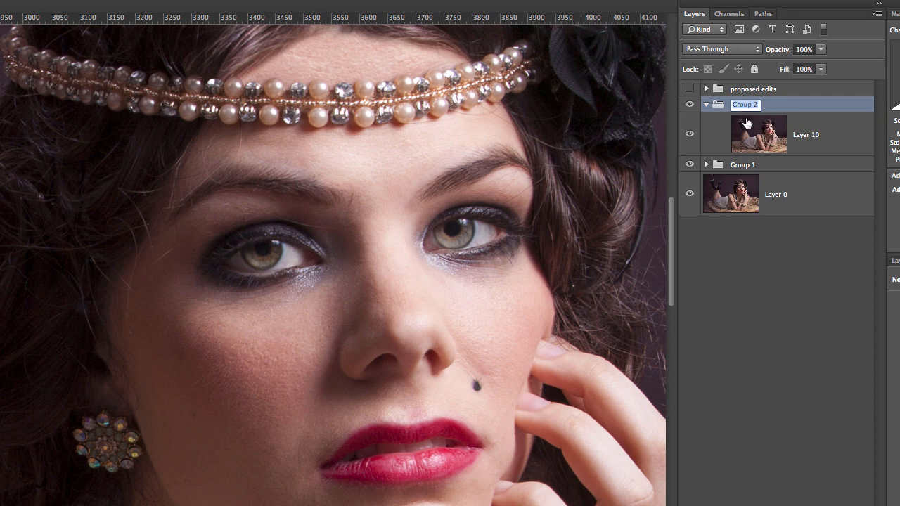
{"action": "type", "text": "Skin softening"}
{"action": "key", "text": "Return"}
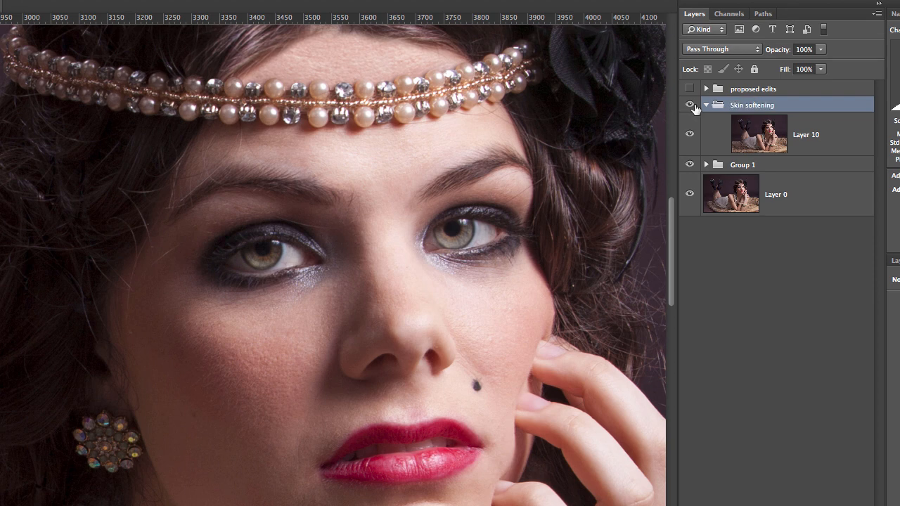
Step: Examine the Red, Green and Blue channels one by one to compare how each renders the skin texture
{"action": "left_click", "coordinate": [724, 16]}
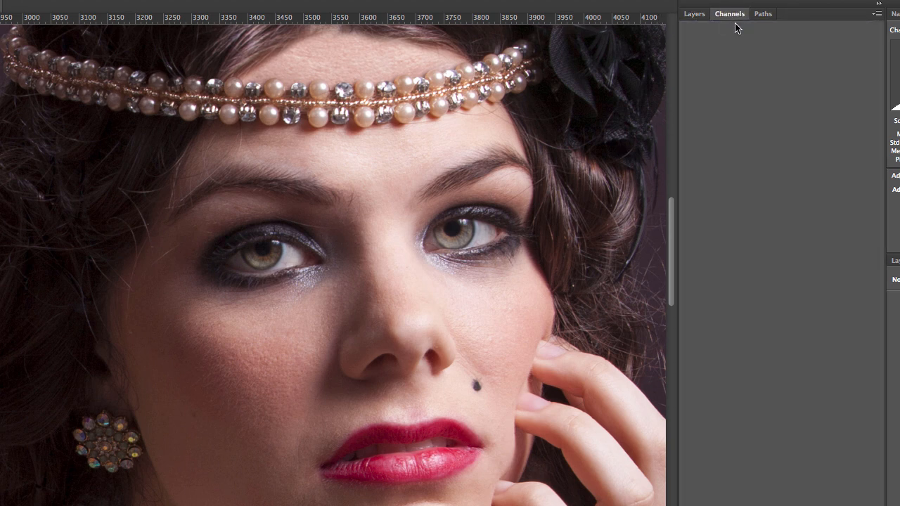
{"action": "left_click", "coordinate": [695, 14]}
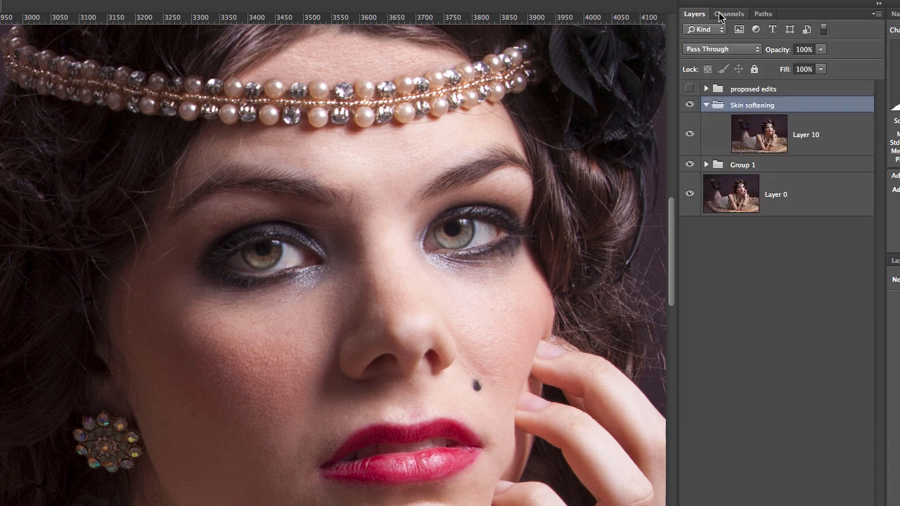
{"action": "left_click", "coordinate": [726, 15]}
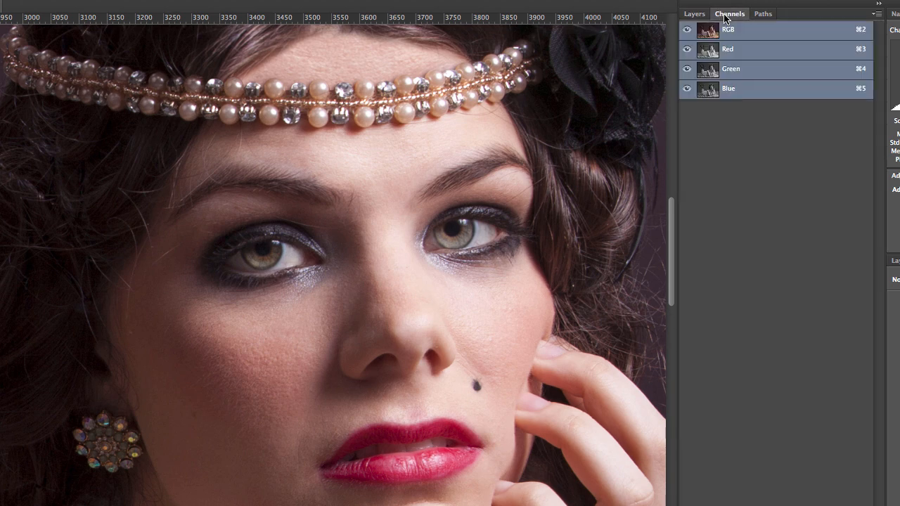
{"action": "left_click", "coordinate": [753, 50]}
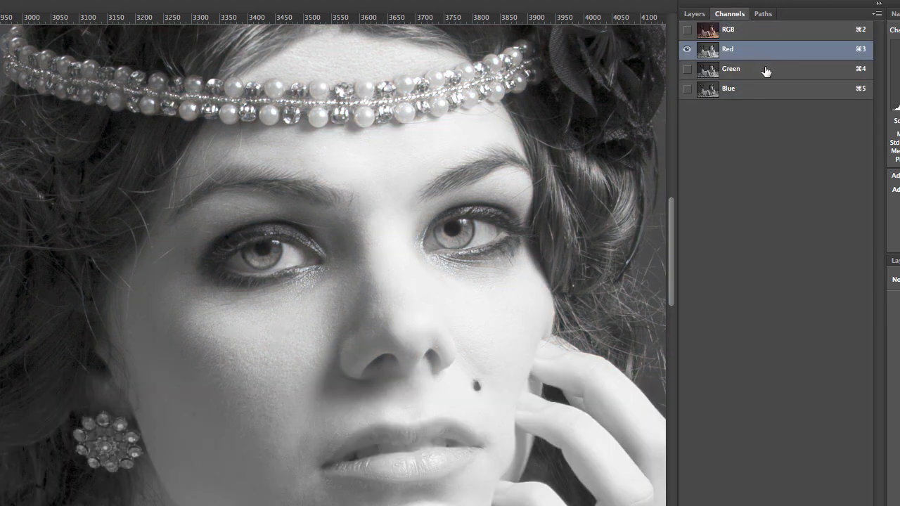
{"action": "left_click", "coordinate": [763, 69]}
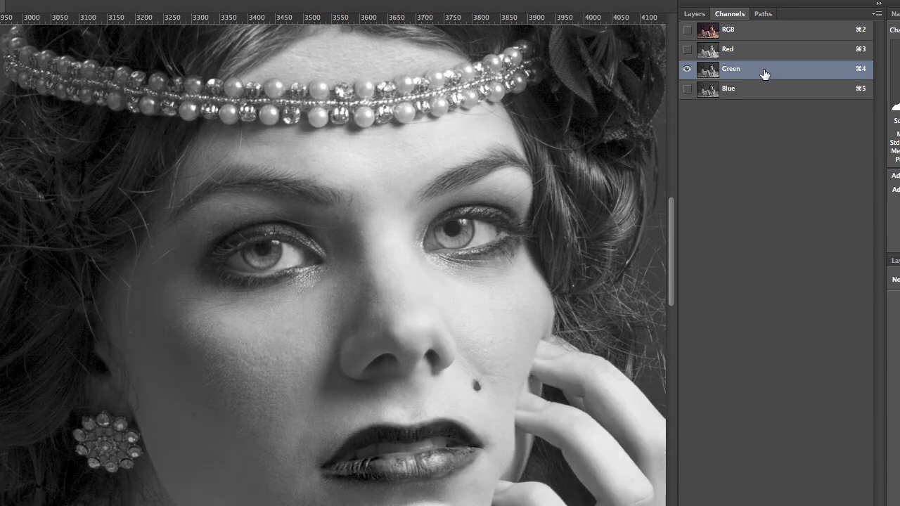
{"action": "left_click", "coordinate": [765, 95]}
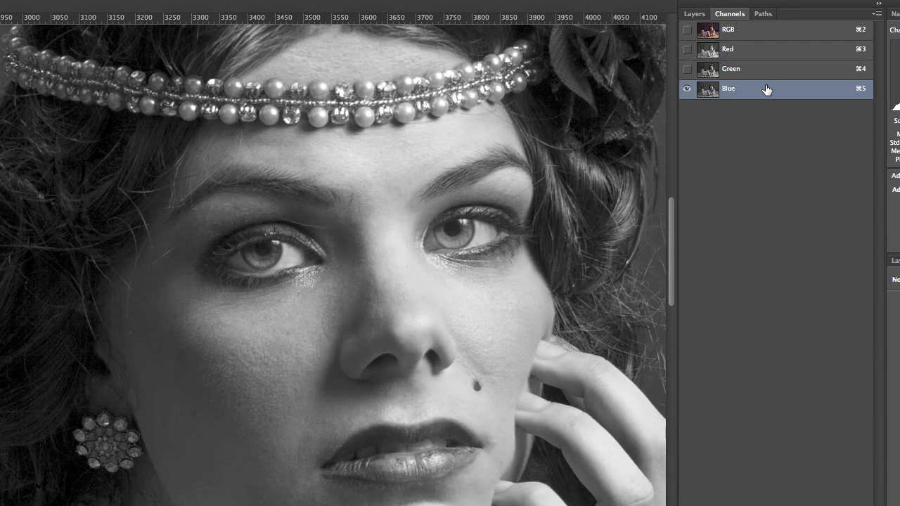
{"action": "left_click", "coordinate": [769, 68]}
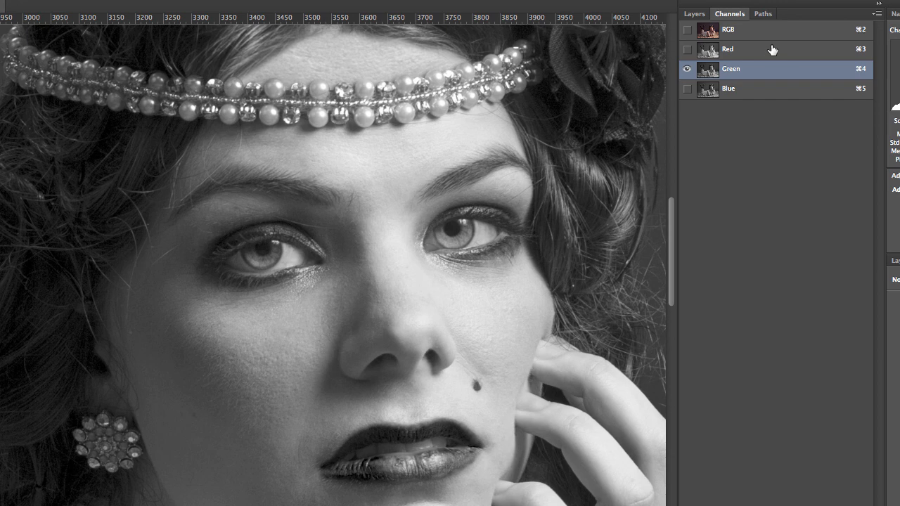
{"action": "left_click", "coordinate": [771, 49]}
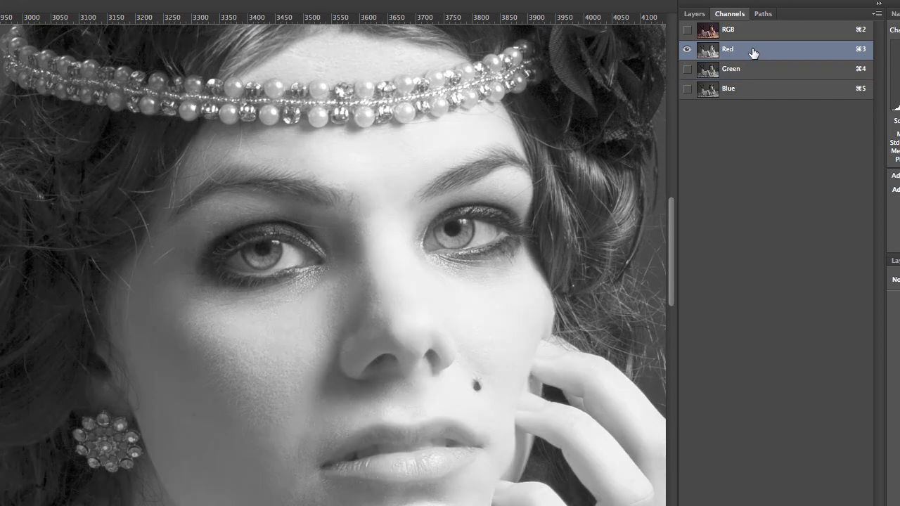
Step: Compare the Green, Blue and Red channels again, load the Red channel as a selection, and restore the full-colour RGB view
{"action": "left_click", "coordinate": [760, 74]}
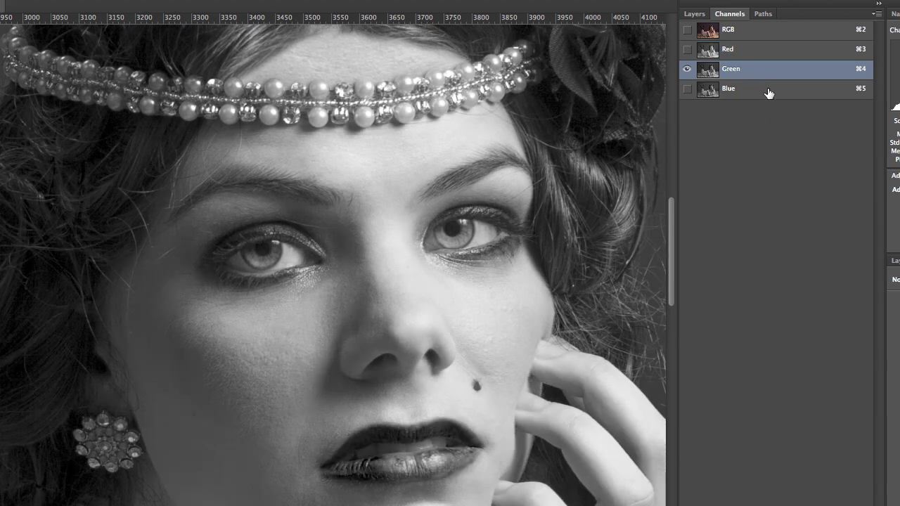
{"action": "left_click", "coordinate": [763, 90]}
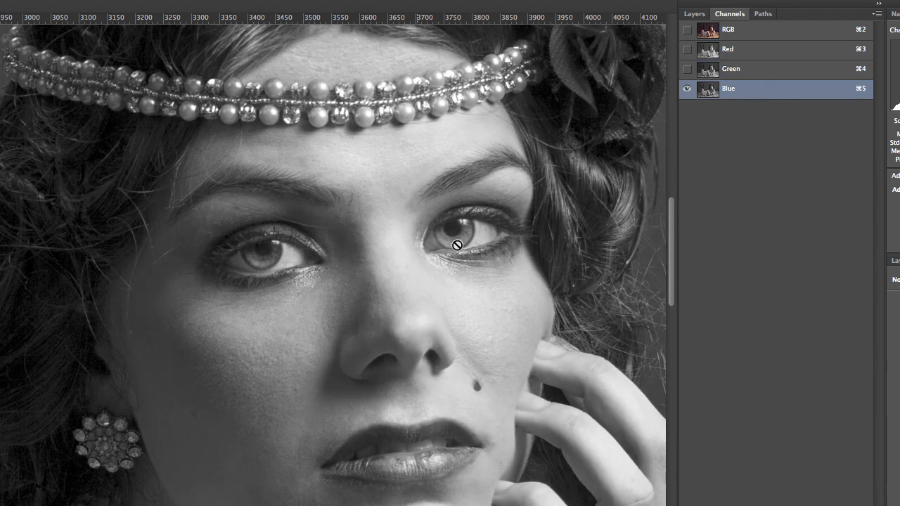
{"action": "left_click", "coordinate": [765, 66]}
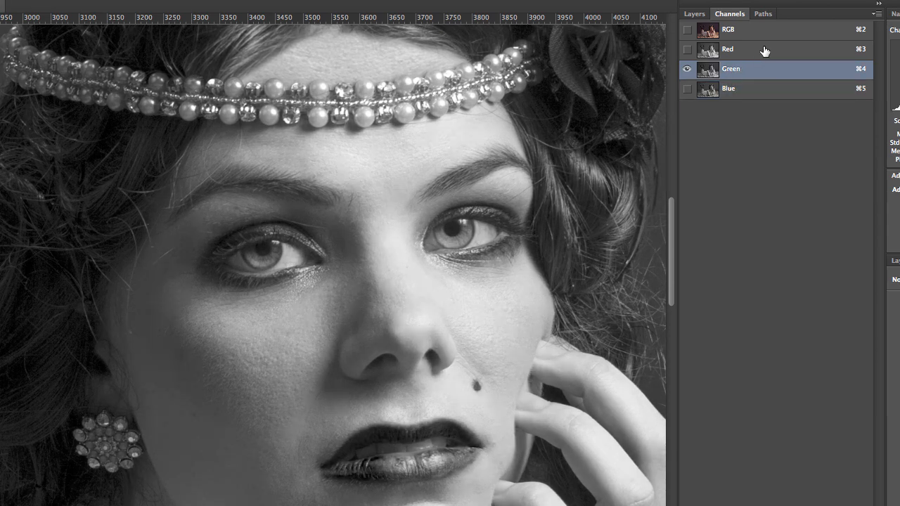
{"action": "left_click", "coordinate": [765, 50]}
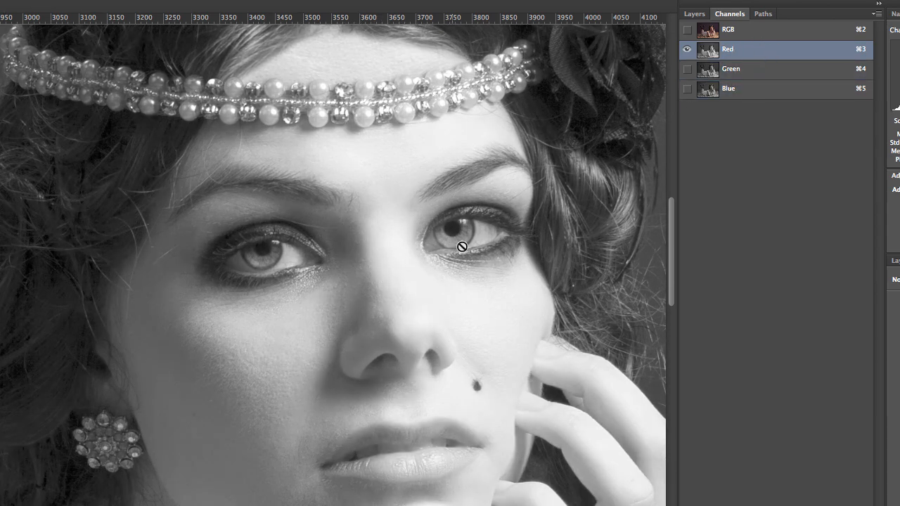
{"action": "left_click", "coordinate": [706, 54], "text": "super"}
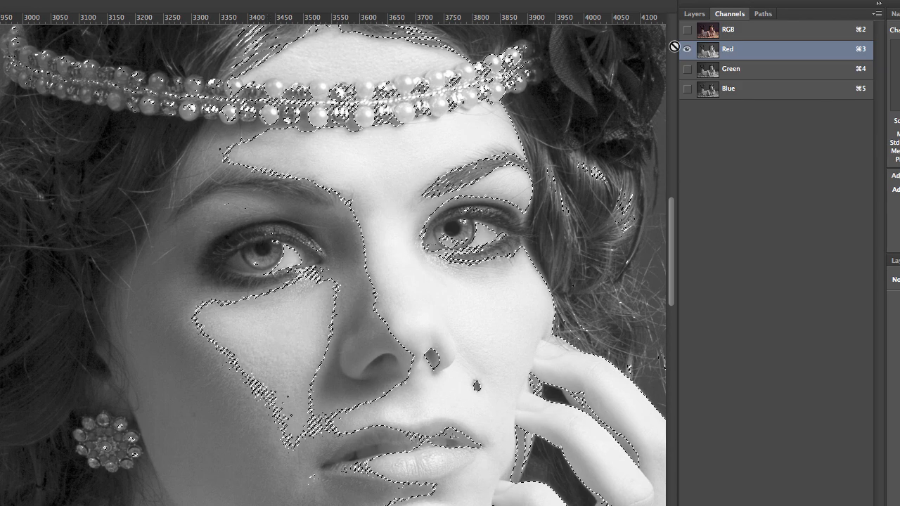
{"action": "left_click", "coordinate": [777, 31]}
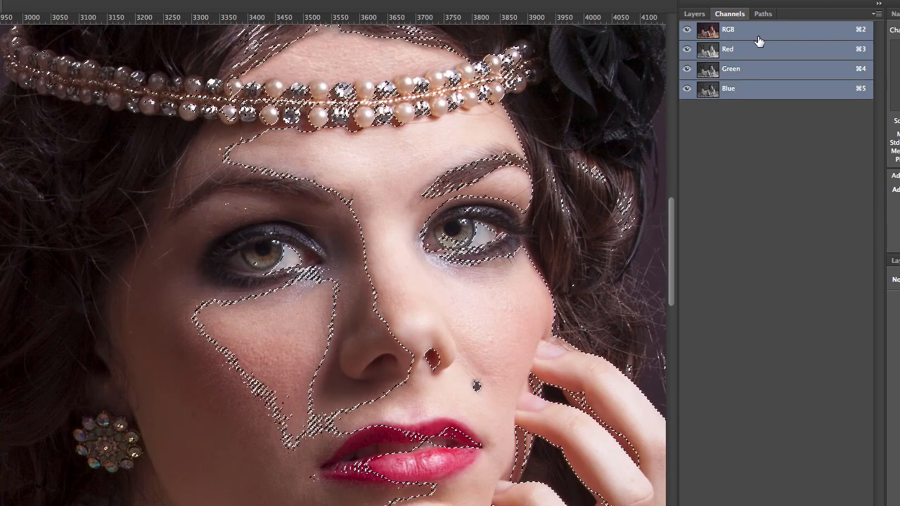
Step: Create a layer named "Soften" above Layer 10, turn the Red channel selection into its mask, and clear any remaining selection
{"action": "left_click", "coordinate": [695, 14]}
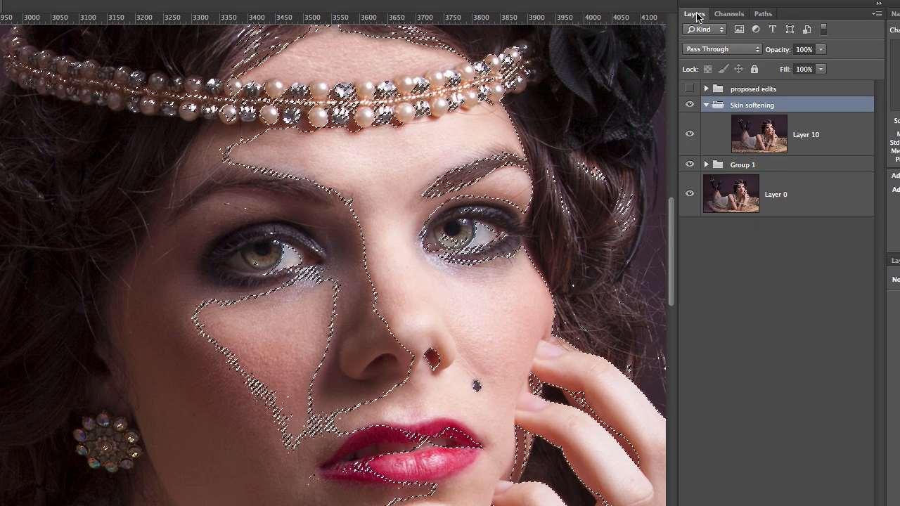
{"action": "left_click", "coordinate": [840, 139]}
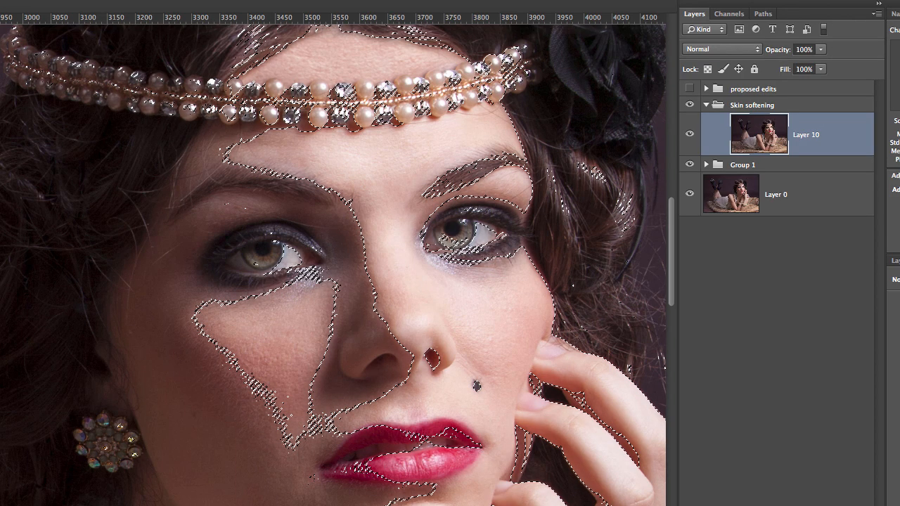
{"action": "key", "text": "ctrl+shift+n"}
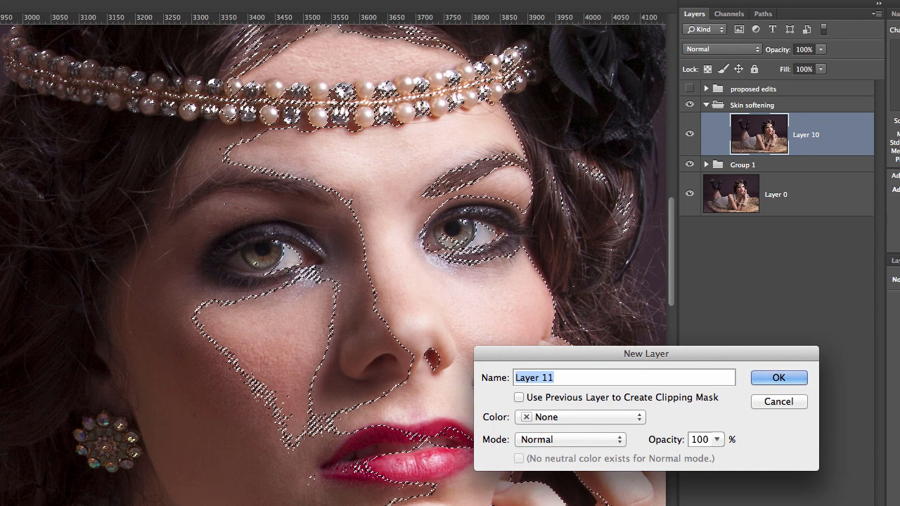
{"action": "type", "text": "Sog"}
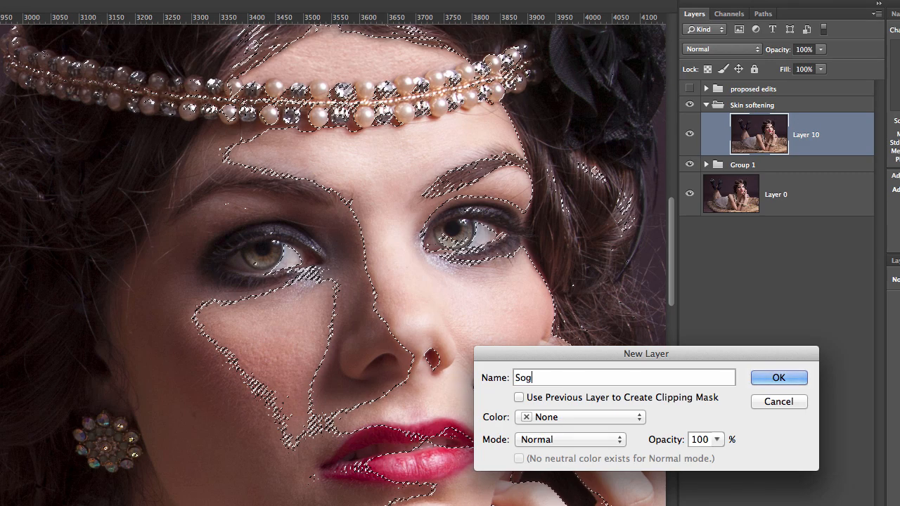
{"action": "type", "text": "te"}
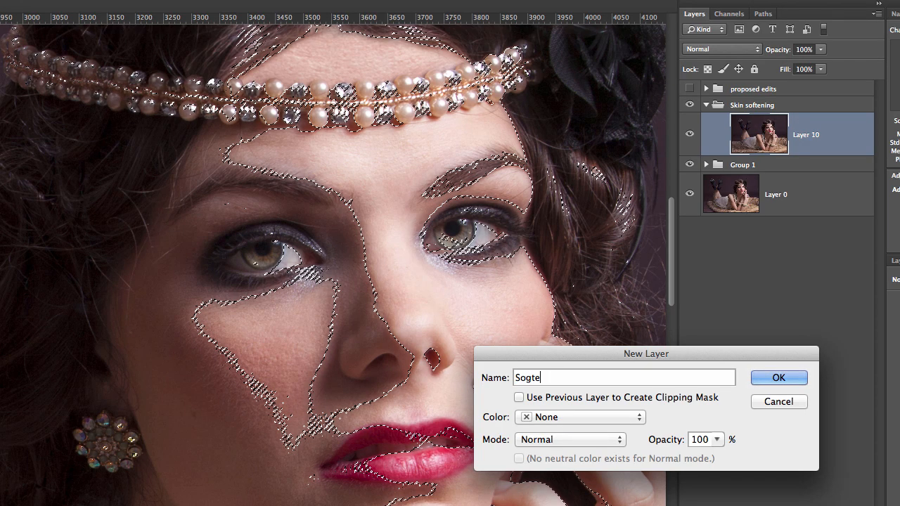
{"action": "key", "text": "BackSpace"}
{"action": "key", "text": "BackSpace"}
{"action": "key", "text": "BackSpace"}
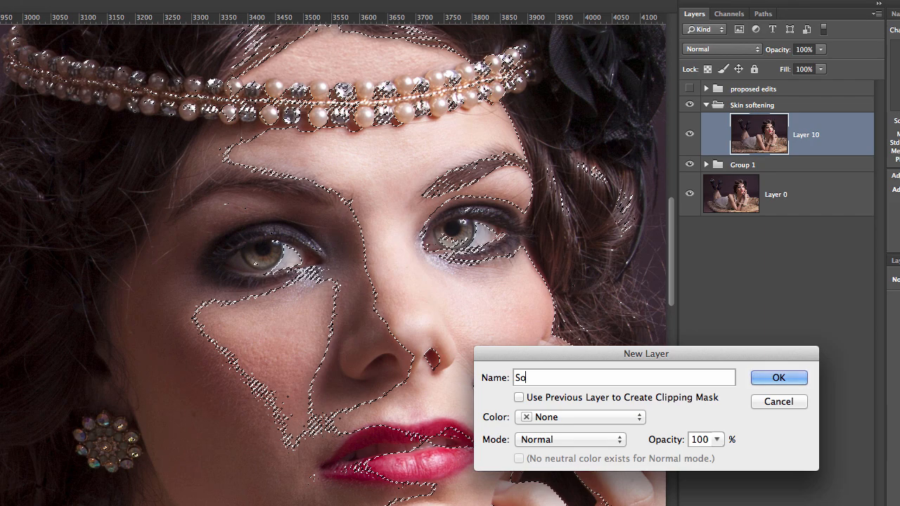
{"action": "type", "text": "ften"}
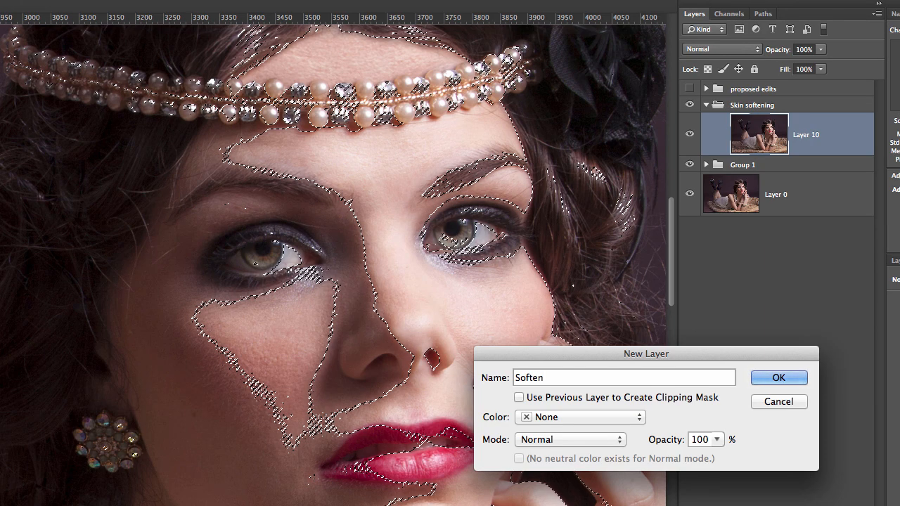
{"action": "key", "text": "Return"}
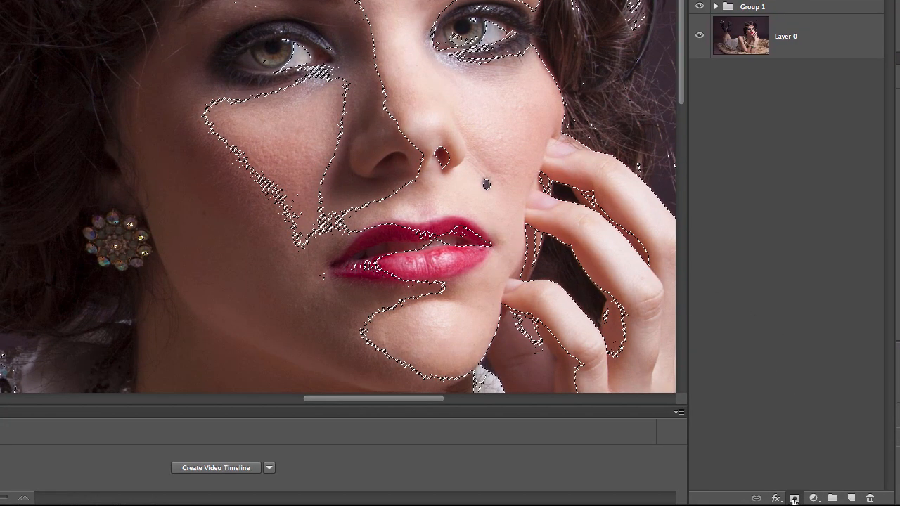
{"action": "key", "text": "ctrl+d"}
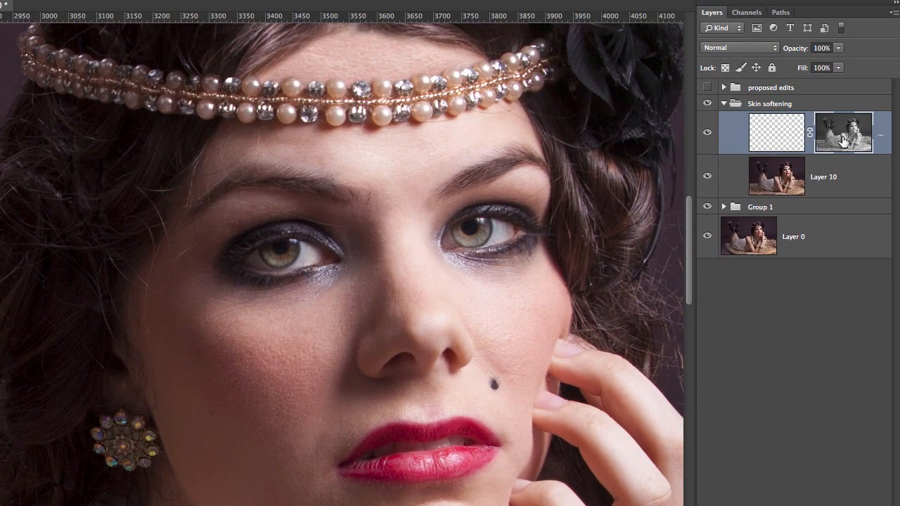
Step: Check the contents of Group 1, and view the Soften layer's mask by itself before returning to the image
{"action": "left_click", "coordinate": [724, 207]}
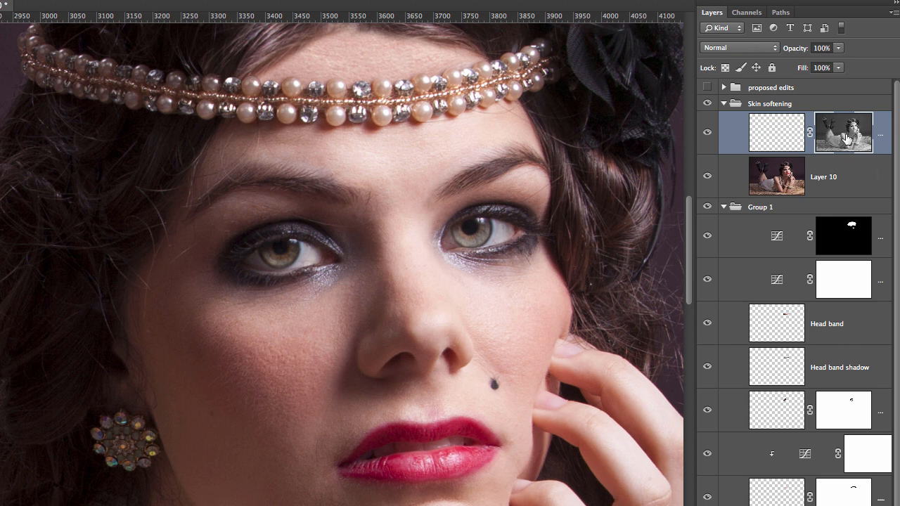
{"action": "left_click", "coordinate": [723, 207]}
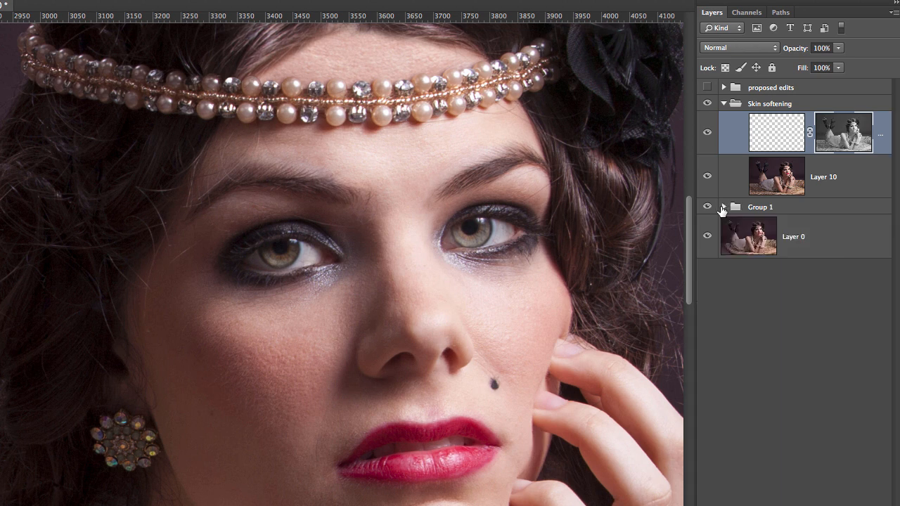
{"action": "left_click", "coordinate": [844, 134], "text": "alt"}
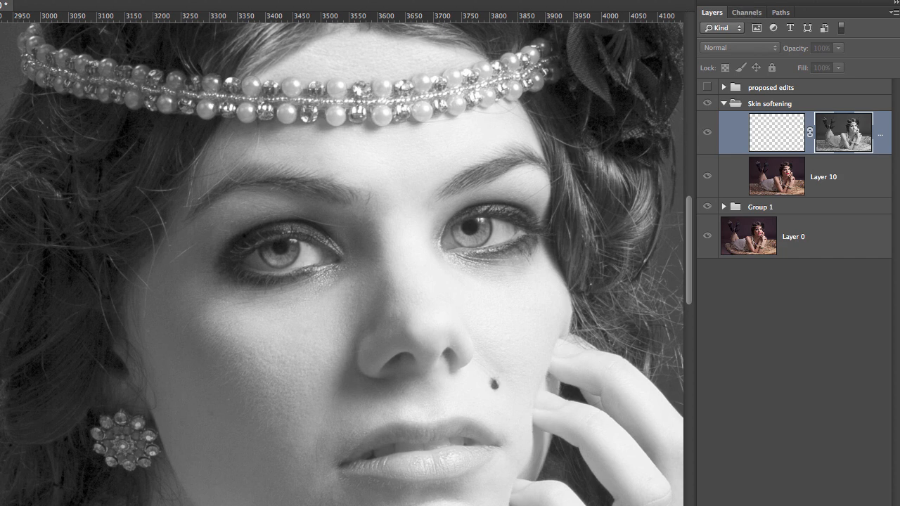
{"action": "left_click", "coordinate": [842, 133], "text": "alt"}
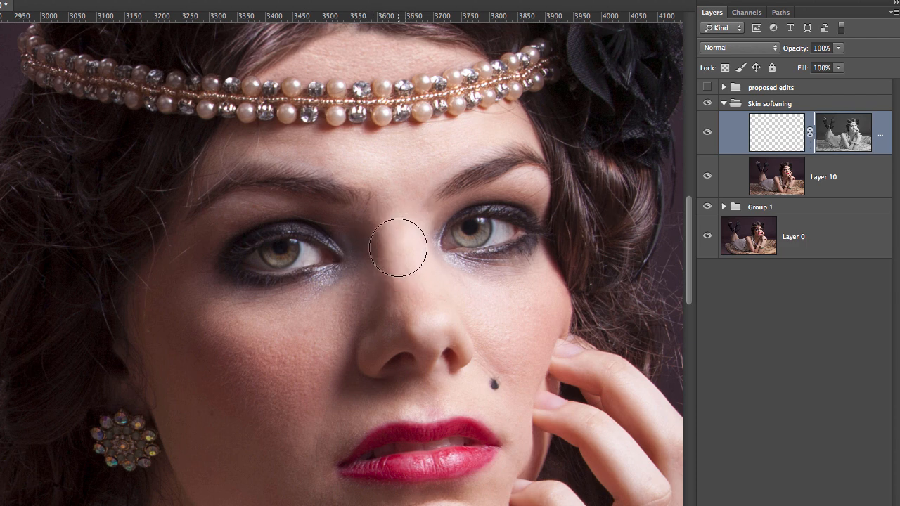
Step: Enlarge the Brush to 188 px and set its opacity to 20%
{"action": "key", "text": "bracketright"}
{"action": "key", "text": "bracketright"}
{"action": "key", "text": "bracketright"}
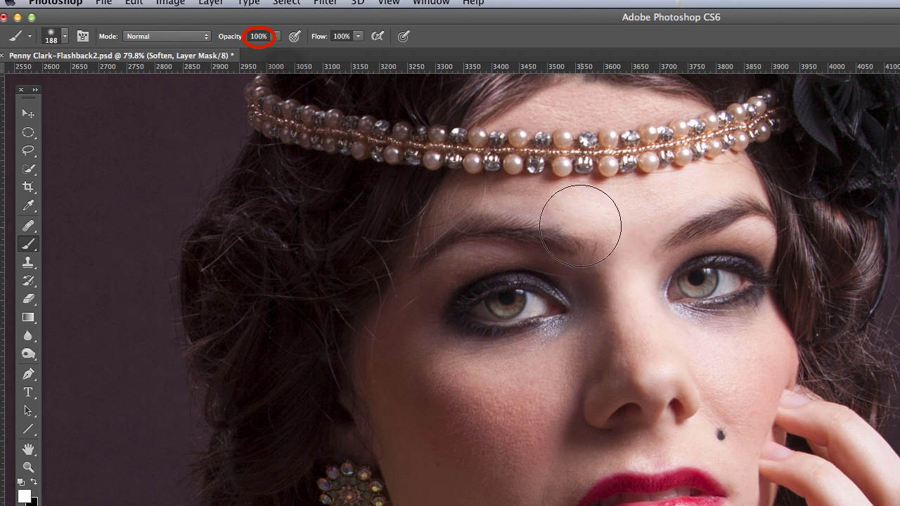
{"action": "key", "text": "3"}
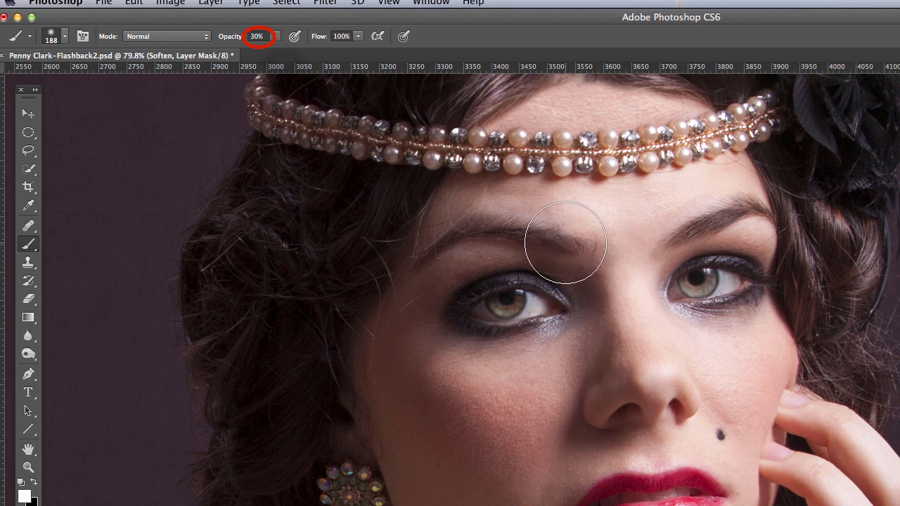
{"action": "key", "text": "3"}
{"action": "key", "text": "5"}
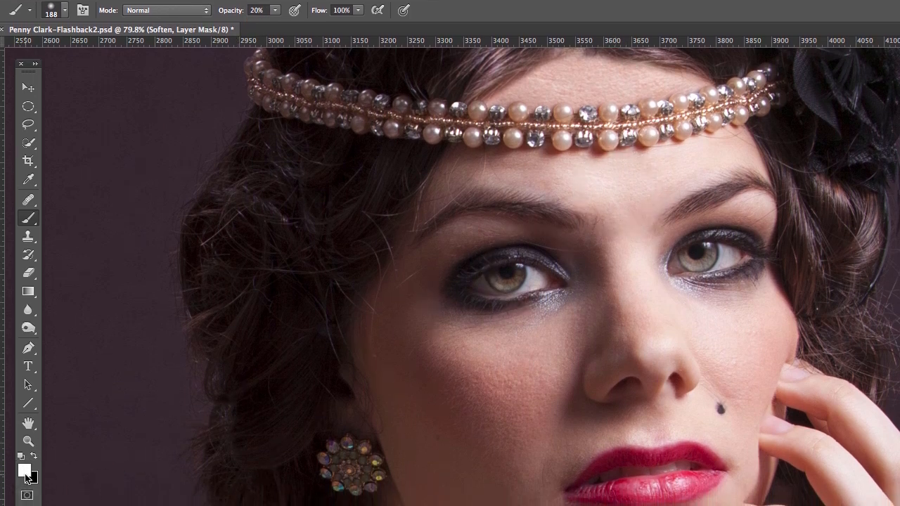
Step: Sample tones from the forehead and cheeks while the Soften layer's mask is active
{"action": "mouse_move", "coordinate": [644, 202]}
{"action": "left_mouse_down"}
{"action": "mouse_move", "coordinate": [616, 189]}
{"action": "mouse_move", "coordinate": [640, 243]}
{"action": "mouse_move", "coordinate": [625, 201]}
{"action": "mouse_move", "coordinate": [633, 204]}
{"action": "mouse_move", "coordinate": [623, 203]}
{"action": "left_mouse_up"}
{"action": "left_click", "coordinate": [628, 189], "text": "alt"}
{"action": "left_click", "coordinate": [458, 403], "text": "alt"}
{"action": "left_click", "coordinate": [539, 383], "text": "alt"}
{"action": "left_click", "coordinate": [481, 411], "text": "alt"}
{"action": "left_click", "coordinate": [502, 361], "text": "alt"}
{"action": "left_click", "coordinate": [497, 440], "text": "alt"}
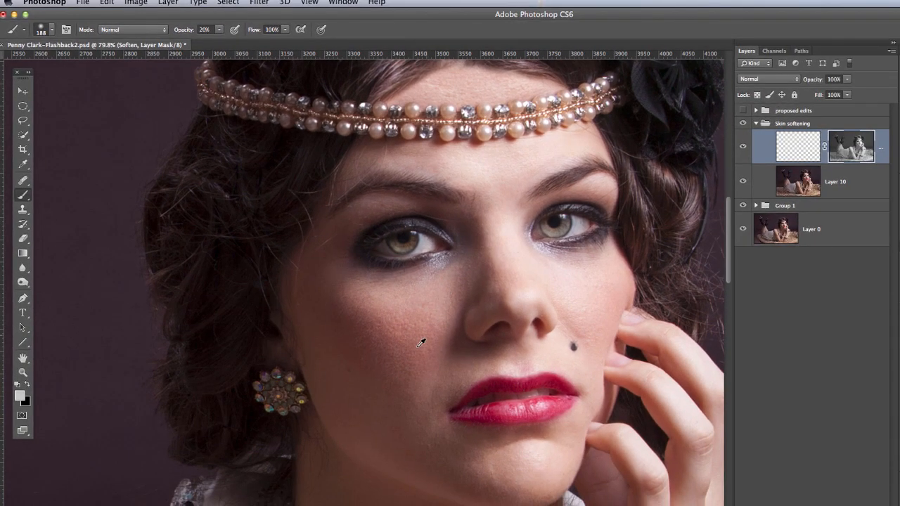
{"action": "left_click", "coordinate": [426, 337], "text": "alt"}
{"action": "left_click", "coordinate": [428, 306], "text": "alt"}
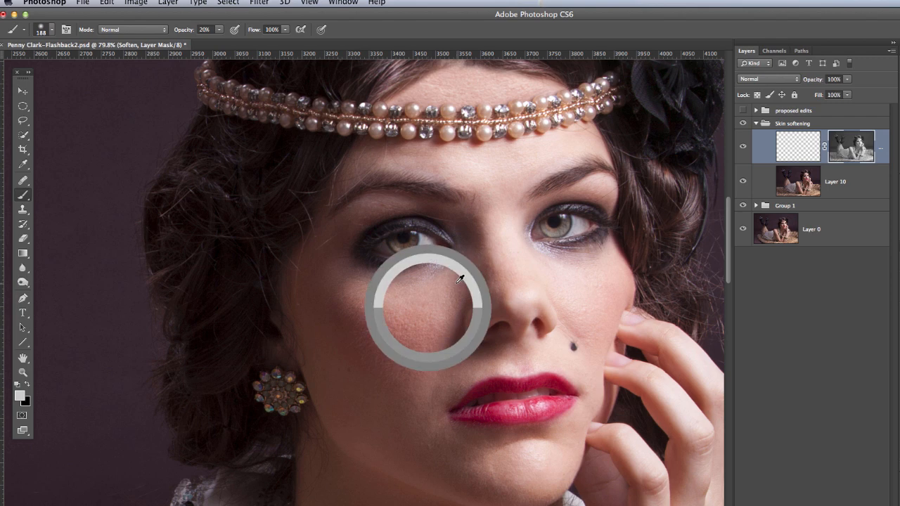
{"action": "left_click", "coordinate": [457, 284], "text": "alt"}
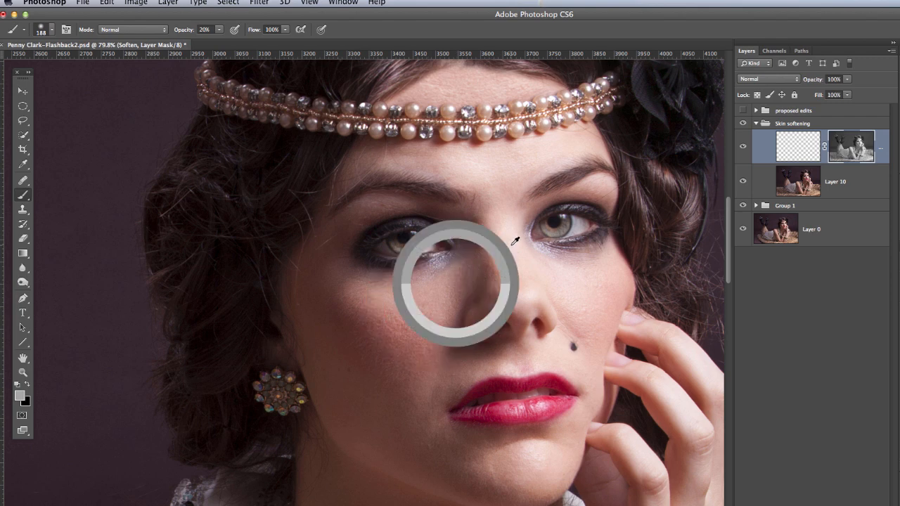
{"action": "left_click", "coordinate": [404, 313], "text": "alt"}
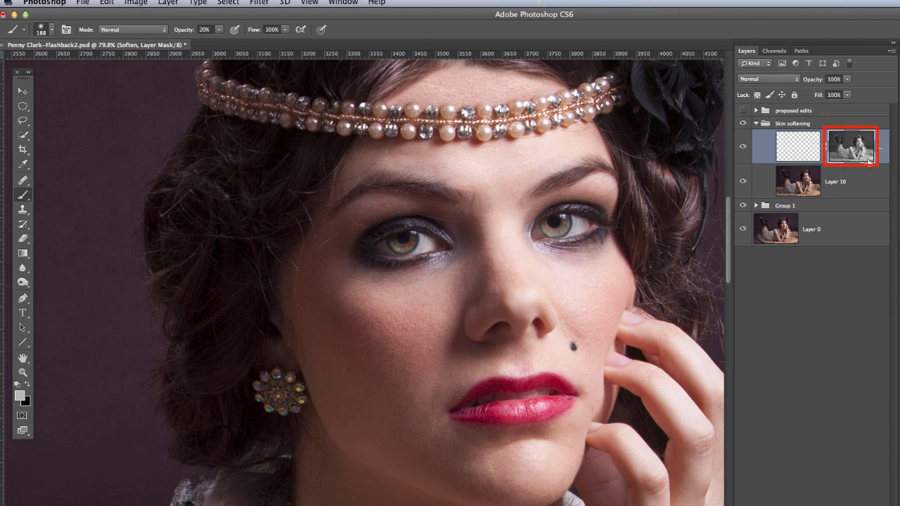
Step: Make the Soften layer's pixels active instead of its mask, and sample skin colours from the cheek and forehead
{"action": "left_click", "coordinate": [795, 149]}
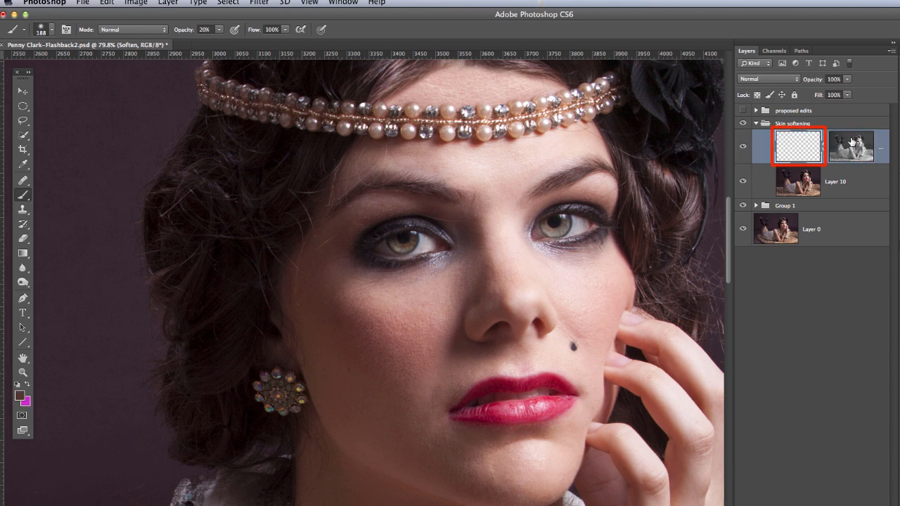
{"action": "left_click", "coordinate": [850, 140]}
{"action": "left_click", "coordinate": [795, 147]}
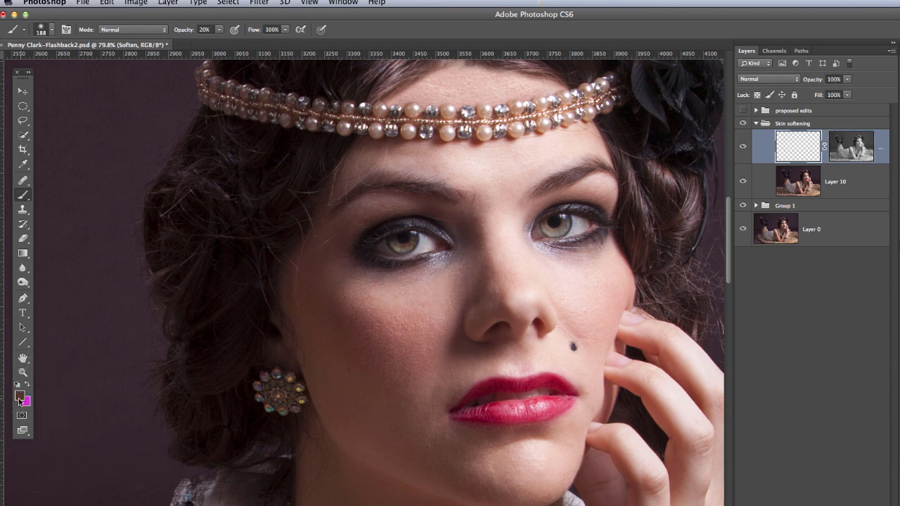
{"action": "left_click", "coordinate": [413, 308], "text": "alt"}
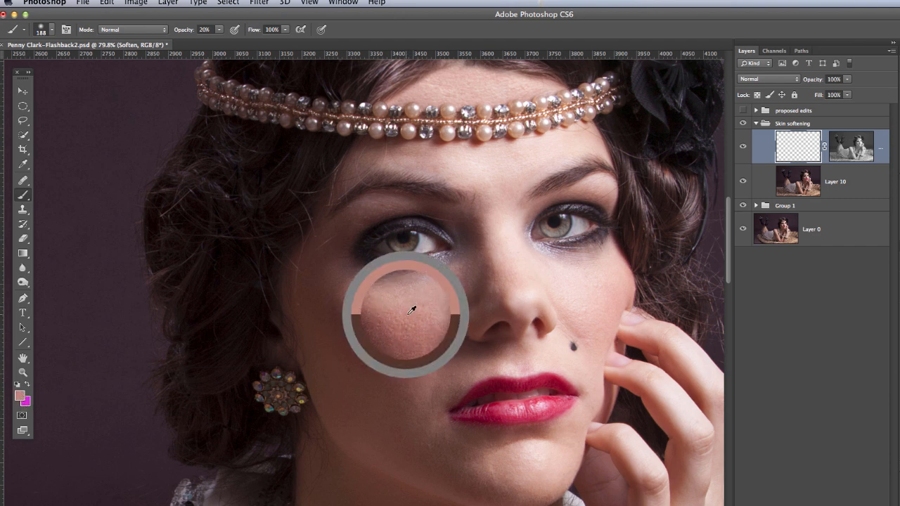
{"action": "left_click", "coordinate": [367, 341], "text": "alt"}
{"action": "left_click", "coordinate": [413, 353], "text": "alt"}
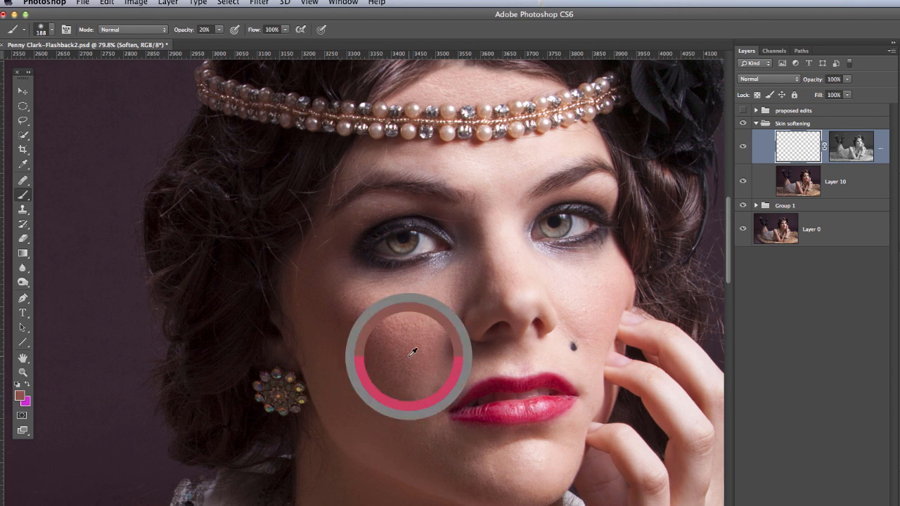
{"action": "left_click", "coordinate": [501, 169], "text": "alt"}
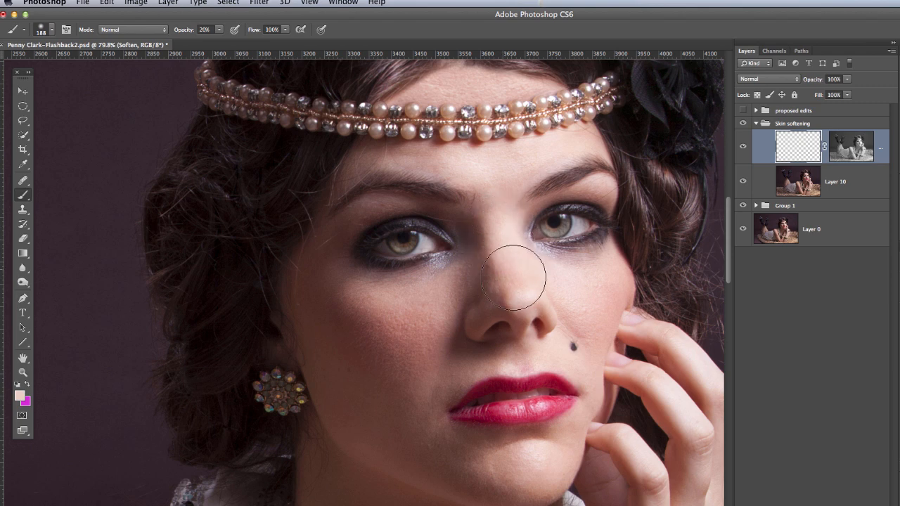
Step: Sample the central forehead's skin tone and paint across the forehead on the Soften layer with a 175 px brush at 20% opacity
{"action": "left_click_drag", "start_coordinate": [514, 247], "coordinate": [488, 254]}
{"action": "left_click", "coordinate": [502, 169], "text": "alt"}
{"action": "key", "text": "bracketright"}
{"action": "key", "text": "bracketright"}
{"action": "key", "text": "bracketright"}
{"action": "key", "text": "bracketright"}
{"action": "mouse_move", "coordinate": [546, 158]}
{"action": "left_mouse_down"}
{"action": "mouse_move", "coordinate": [447, 160]}
{"action": "mouse_move", "coordinate": [526, 154]}
{"action": "mouse_move", "coordinate": [465, 153]}
{"action": "mouse_move", "coordinate": [505, 157]}
{"action": "mouse_move", "coordinate": [475, 174]}
{"action": "mouse_move", "coordinate": [520, 158]}
{"action": "mouse_move", "coordinate": [484, 158]}
{"action": "mouse_move", "coordinate": [537, 147]}
{"action": "mouse_move", "coordinate": [444, 158]}
{"action": "left_mouse_up"}
{"action": "mouse_move", "coordinate": [549, 149]}
{"action": "left_mouse_down"}
{"action": "mouse_move", "coordinate": [585, 144]}
{"action": "mouse_move", "coordinate": [528, 161]}
{"action": "mouse_move", "coordinate": [516, 170]}
{"action": "mouse_move", "coordinate": [560, 155]}
{"action": "mouse_move", "coordinate": [502, 182]}
{"action": "mouse_move", "coordinate": [460, 182]}
{"action": "mouse_move", "coordinate": [582, 144]}
{"action": "mouse_move", "coordinate": [514, 153]}
{"action": "left_mouse_up"}
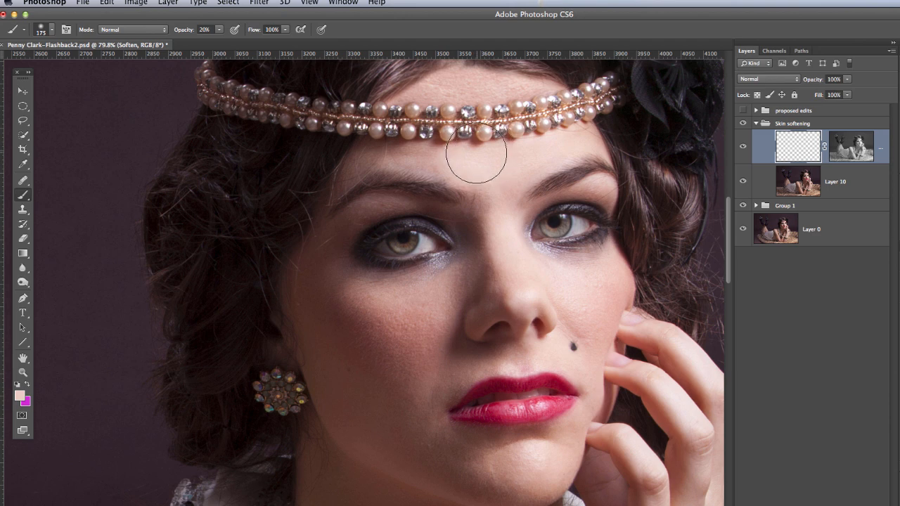
{"action": "mouse_move", "coordinate": [463, 165]}
{"action": "left_mouse_down"}
{"action": "mouse_move", "coordinate": [510, 185]}
{"action": "mouse_move", "coordinate": [490, 169]}
{"action": "mouse_move", "coordinate": [399, 157]}
{"action": "mouse_move", "coordinate": [460, 156]}
{"action": "mouse_move", "coordinate": [380, 161]}
{"action": "mouse_move", "coordinate": [443, 157]}
{"action": "mouse_move", "coordinate": [392, 157]}
{"action": "mouse_move", "coordinate": [410, 155]}
{"action": "mouse_move", "coordinate": [352, 171]}
{"action": "mouse_move", "coordinate": [410, 162]}
{"action": "mouse_move", "coordinate": [399, 150]}
{"action": "mouse_move", "coordinate": [344, 171]}
{"action": "mouse_move", "coordinate": [351, 170]}
{"action": "left_mouse_up"}
Step: Paint sampled skin tones over the earring-side temple and between the brows with the 175 px brush, lowering its opacity to 10%
{"action": "left_click", "coordinate": [423, 151], "text": "alt"}
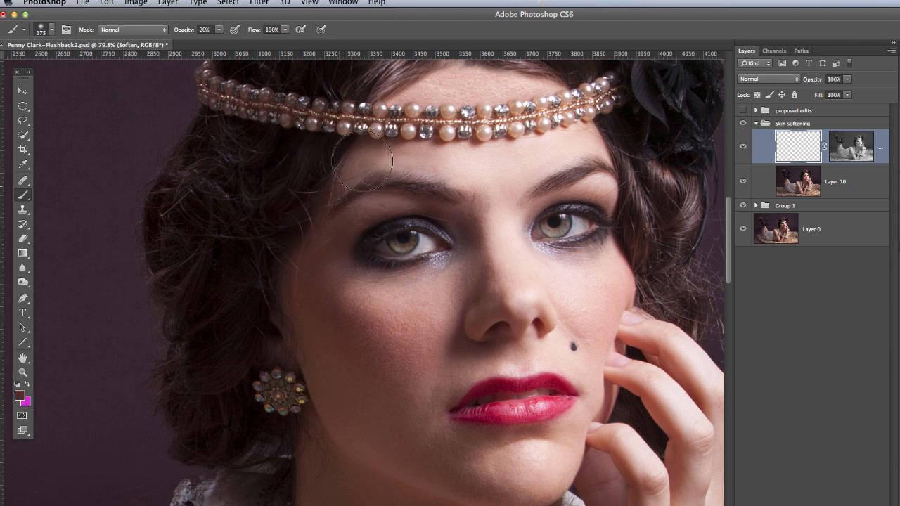
{"action": "left_click_drag", "start_coordinate": [337, 187], "coordinate": [356, 167]}
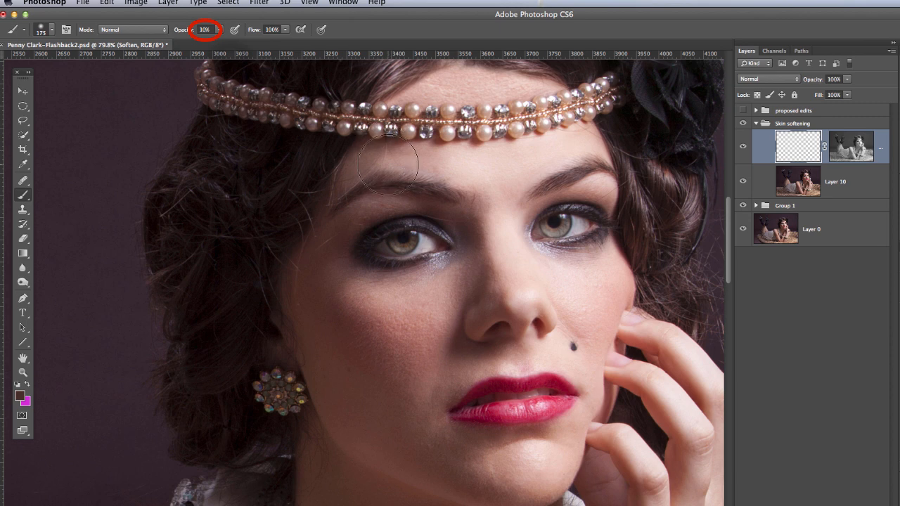
{"action": "left_click", "coordinate": [410, 155], "text": "alt"}
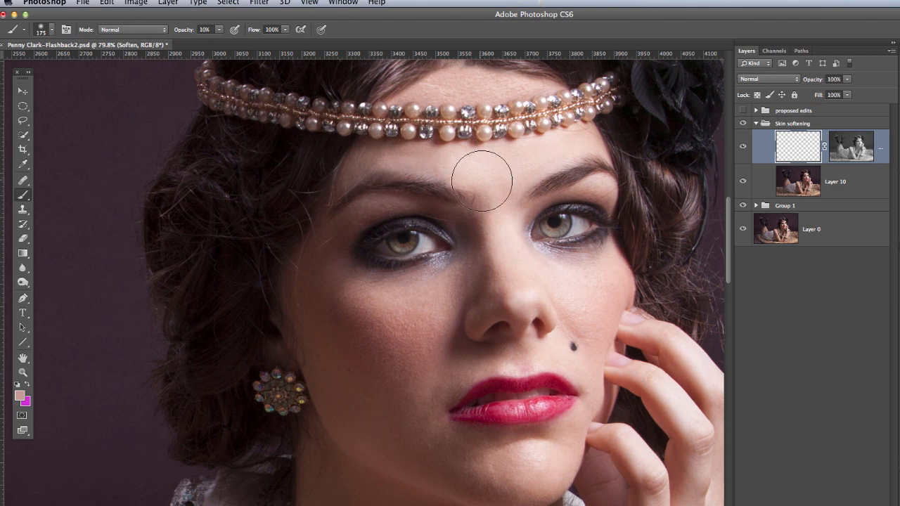
{"action": "left_click", "coordinate": [503, 192], "text": "alt"}
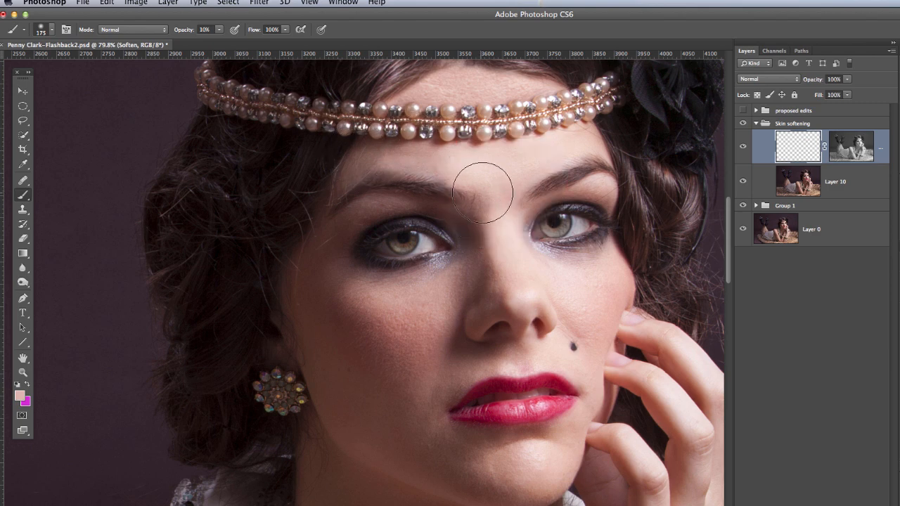
{"action": "mouse_move", "coordinate": [491, 207]}
{"action": "left_mouse_down"}
{"action": "mouse_move", "coordinate": [485, 200]}
{"action": "mouse_move", "coordinate": [511, 192]}
{"action": "left_mouse_up"}
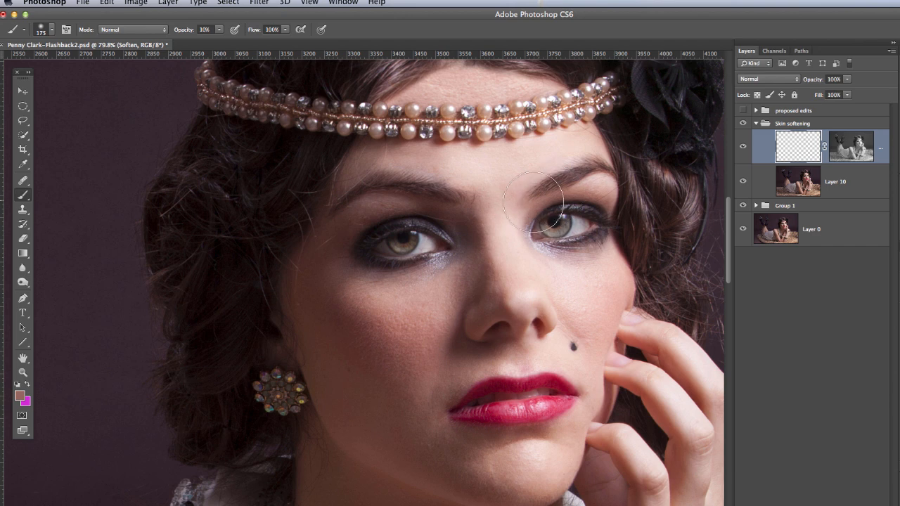
Step: Shrink the brush and paint sampled tones around the inner end of the hand-side eyebrow and beside the nose bridge
{"action": "key", "text": "bracketleft"}
{"action": "key", "text": "bracketleft"}
{"action": "key", "text": "bracketleft"}
{"action": "key", "text": "bracketleft"}
{"action": "key", "text": "bracketleft"}
{"action": "key", "text": "bracketleft"}
{"action": "key", "text": "bracketleft"}
{"action": "mouse_move", "coordinate": [553, 192]}
{"action": "left_mouse_down"}
{"action": "mouse_move", "coordinate": [537, 196]}
{"action": "mouse_move", "coordinate": [566, 198]}
{"action": "left_mouse_up"}
{"action": "left_click", "coordinate": [519, 202], "text": "alt"}
{"action": "left_click_drag", "start_coordinate": [520, 202], "coordinate": [510, 215]}
Step: Resize the brush to 127 px and paint sampled tones down the nose bridge and over the earring-side upper eyelid
{"action": "left_click", "coordinate": [508, 265], "text": "alt"}
{"action": "mouse_move", "coordinate": [484, 256]}
{"action": "left_mouse_down", "text": "ctrl+alt"}
{"action": "mouse_move", "coordinate": [501, 261]}
{"action": "mouse_move", "coordinate": [490, 277]}
{"action": "left_mouse_up", "text": "ctrl+alt"}
{"action": "left_click_drag", "start_coordinate": [478, 241], "coordinate": [489, 289]}
{"action": "left_click", "coordinate": [406, 196], "text": "alt"}
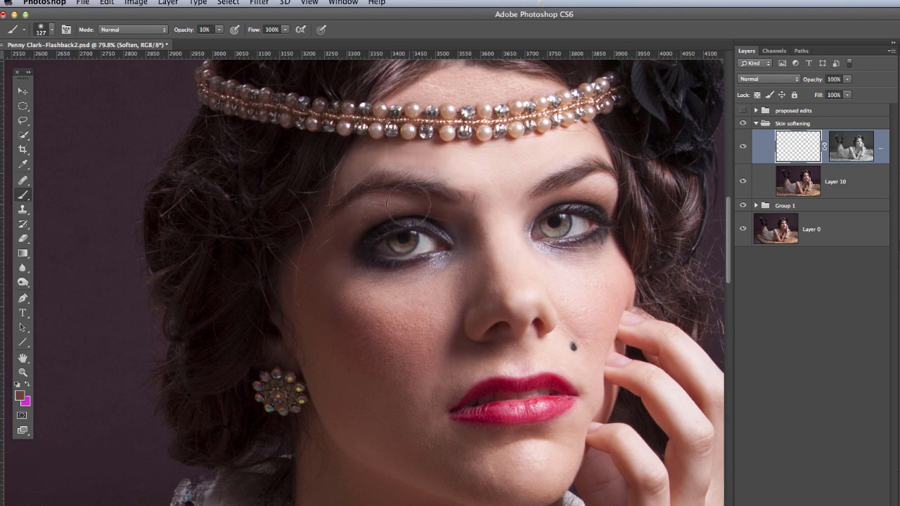
{"action": "mouse_move", "coordinate": [412, 213]}
{"action": "left_mouse_down"}
{"action": "mouse_move", "coordinate": [350, 224]}
{"action": "mouse_move", "coordinate": [419, 205]}
{"action": "mouse_move", "coordinate": [392, 202]}
{"action": "mouse_move", "coordinate": [345, 222]}
{"action": "mouse_move", "coordinate": [427, 202]}
{"action": "mouse_move", "coordinate": [382, 201]}
{"action": "mouse_move", "coordinate": [345, 225]}
{"action": "left_mouse_up"}
Step: Sample tones from the cheek and inner eye corner and paint beneath the earring-side eye, raising the brush opacity to 20%
{"action": "left_click", "coordinate": [411, 286], "text": "alt"}
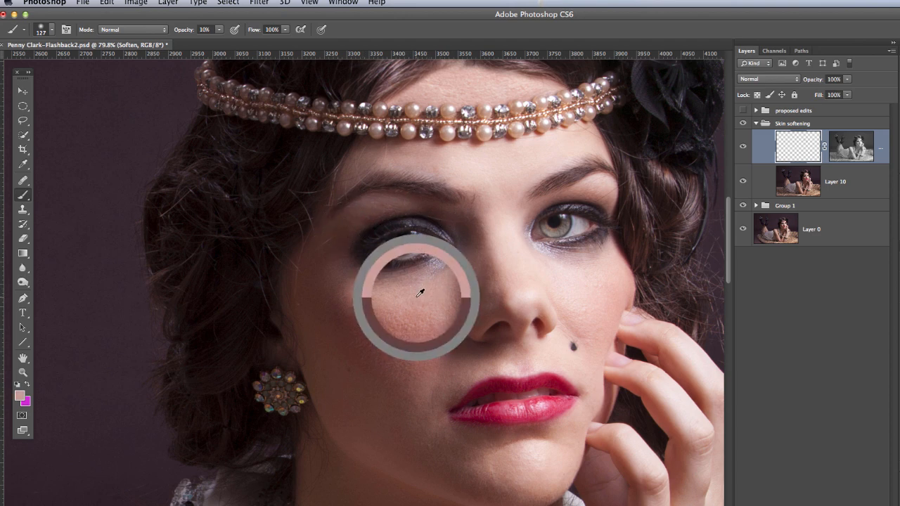
{"action": "mouse_move", "coordinate": [430, 300]}
{"action": "left_mouse_down"}
{"action": "mouse_move", "coordinate": [380, 312]}
{"action": "mouse_move", "coordinate": [396, 315]}
{"action": "mouse_move", "coordinate": [389, 307]}
{"action": "mouse_move", "coordinate": [426, 287]}
{"action": "mouse_move", "coordinate": [380, 289]}
{"action": "mouse_move", "coordinate": [430, 280]}
{"action": "mouse_move", "coordinate": [372, 292]}
{"action": "mouse_move", "coordinate": [434, 279]}
{"action": "mouse_move", "coordinate": [448, 256]}
{"action": "mouse_move", "coordinate": [397, 276]}
{"action": "mouse_move", "coordinate": [431, 266]}
{"action": "left_mouse_up"}
{"action": "left_click", "coordinate": [448, 261], "text": "alt"}
{"action": "key", "text": "3"}
{"action": "key", "text": "2"}
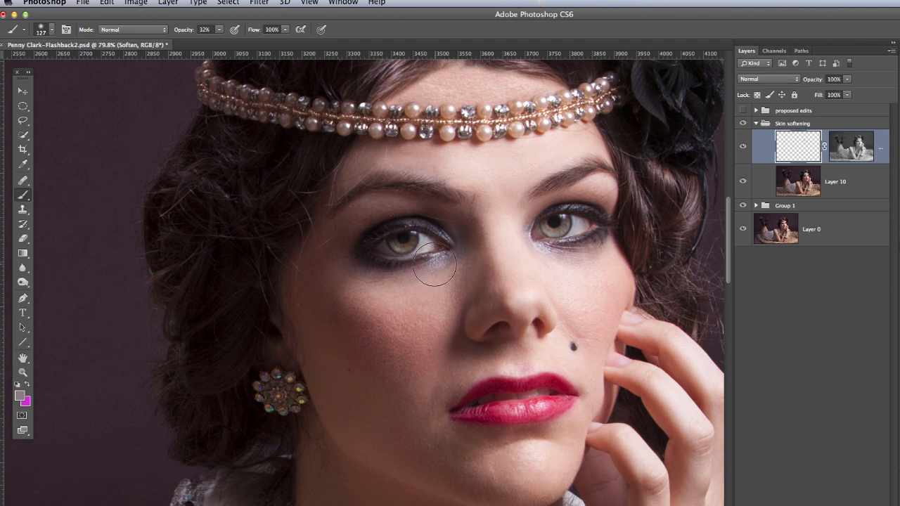
{"action": "key", "text": "2"}
{"action": "mouse_move", "coordinate": [399, 274]}
{"action": "left_mouse_down"}
{"action": "mouse_move", "coordinate": [387, 274]}
{"action": "mouse_move", "coordinate": [436, 269]}
{"action": "left_mouse_up"}
Step: Sample the skin beneath the hand-side eye and paint along its lower lid at 20% opacity
{"action": "left_click", "coordinate": [555, 252], "text": "alt"}
{"action": "left_click", "coordinate": [583, 254], "text": "alt"}
{"action": "left_click", "coordinate": [596, 244], "text": "alt"}
{"action": "mouse_move", "coordinate": [564, 251]}
{"action": "left_mouse_down"}
{"action": "mouse_move", "coordinate": [599, 250]}
{"action": "mouse_move", "coordinate": [568, 254]}
{"action": "mouse_move", "coordinate": [601, 240]}
{"action": "mouse_move", "coordinate": [568, 254]}
{"action": "mouse_move", "coordinate": [597, 247]}
{"action": "left_mouse_up"}
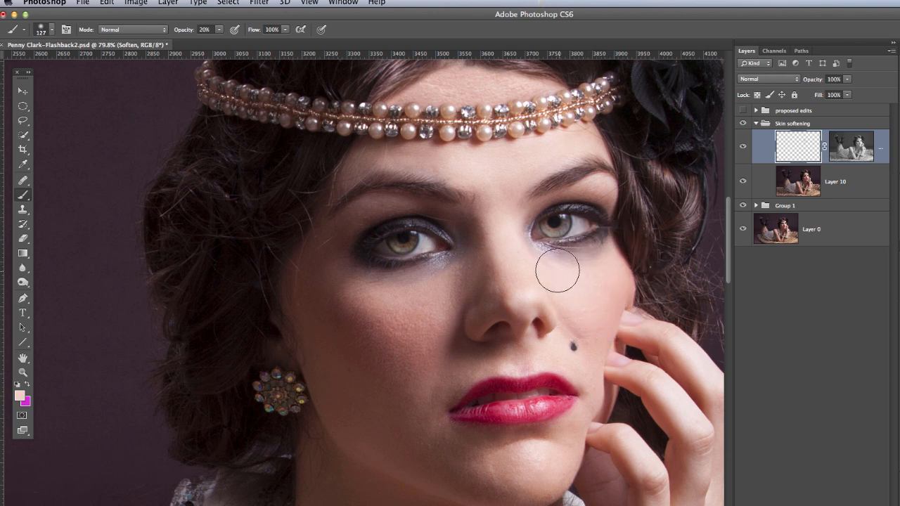
Step: Paint sampled tones over both cheeks with the 127 px brush, varying the opacity between 10% and 20%
{"action": "left_click", "coordinate": [623, 303], "text": "alt"}
{"action": "mouse_move", "coordinate": [604, 339]}
{"action": "left_mouse_down"}
{"action": "mouse_move", "coordinate": [620, 286]}
{"action": "mouse_move", "coordinate": [608, 293]}
{"action": "mouse_move", "coordinate": [602, 330]}
{"action": "mouse_move", "coordinate": [606, 287]}
{"action": "mouse_move", "coordinate": [599, 317]}
{"action": "mouse_move", "coordinate": [597, 289]}
{"action": "mouse_move", "coordinate": [595, 328]}
{"action": "mouse_move", "coordinate": [611, 289]}
{"action": "left_mouse_up"}
{"action": "key", "text": "1"}
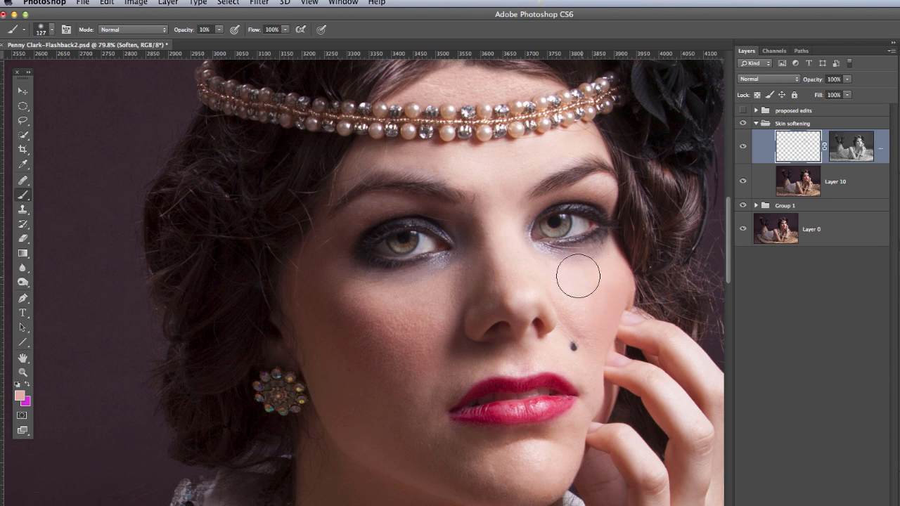
{"action": "mouse_move", "coordinate": [416, 343]}
{"action": "left_mouse_down"}
{"action": "mouse_move", "coordinate": [353, 317]}
{"action": "mouse_move", "coordinate": [424, 333]}
{"action": "mouse_move", "coordinate": [379, 334]}
{"action": "mouse_move", "coordinate": [399, 367]}
{"action": "mouse_move", "coordinate": [390, 368]}
{"action": "mouse_move", "coordinate": [367, 353]}
{"action": "mouse_move", "coordinate": [399, 348]}
{"action": "mouse_move", "coordinate": [415, 322]}
{"action": "mouse_move", "coordinate": [377, 347]}
{"action": "mouse_move", "coordinate": [394, 355]}
{"action": "mouse_move", "coordinate": [403, 351]}
{"action": "mouse_move", "coordinate": [353, 326]}
{"action": "mouse_move", "coordinate": [399, 374]}
{"action": "left_mouse_up"}
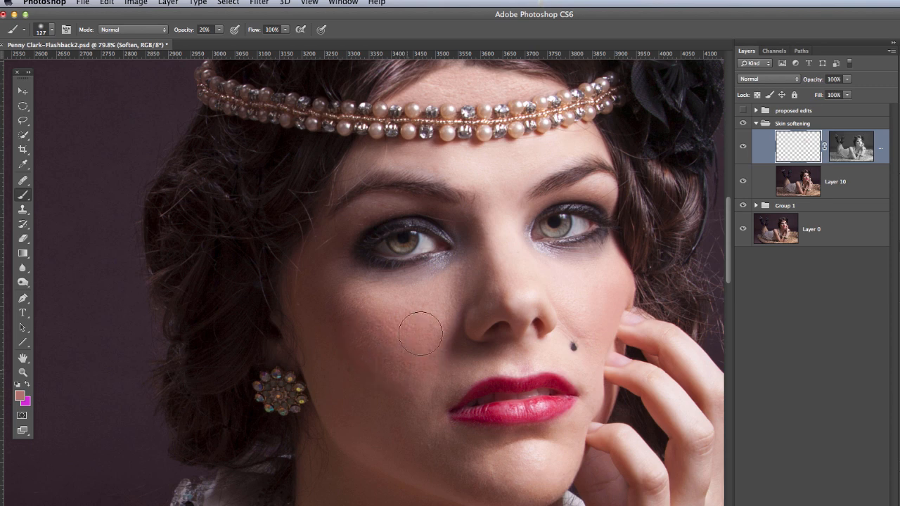
{"action": "mouse_move", "coordinate": [391, 330]}
{"action": "left_mouse_down"}
{"action": "mouse_move", "coordinate": [376, 320]}
{"action": "mouse_move", "coordinate": [390, 340]}
{"action": "left_mouse_up"}
Step: Compare the face with and without the Soften layer, and examine the forehead's skin texture up close
{"action": "left_click", "coordinate": [743, 150]}
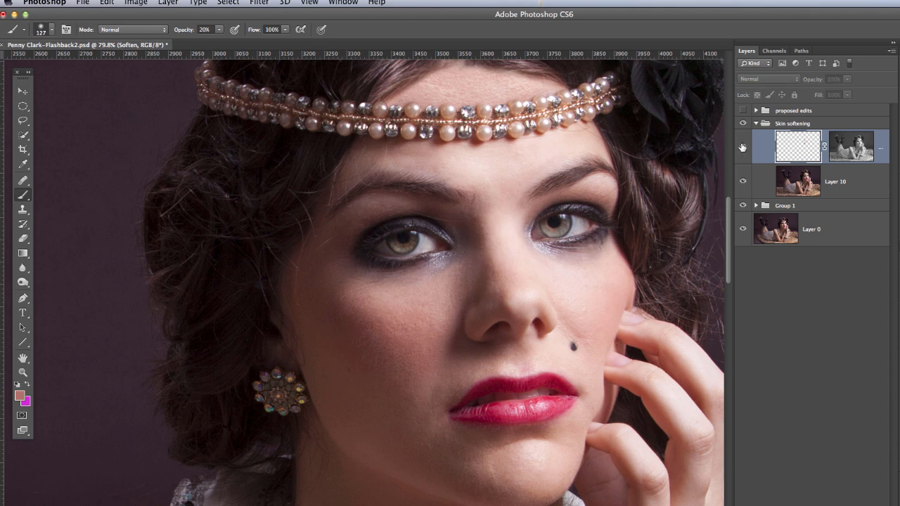
{"action": "left_click", "coordinate": [743, 148]}
{"action": "left_click", "coordinate": [743, 149]}
{"action": "left_click", "coordinate": [743, 149]}
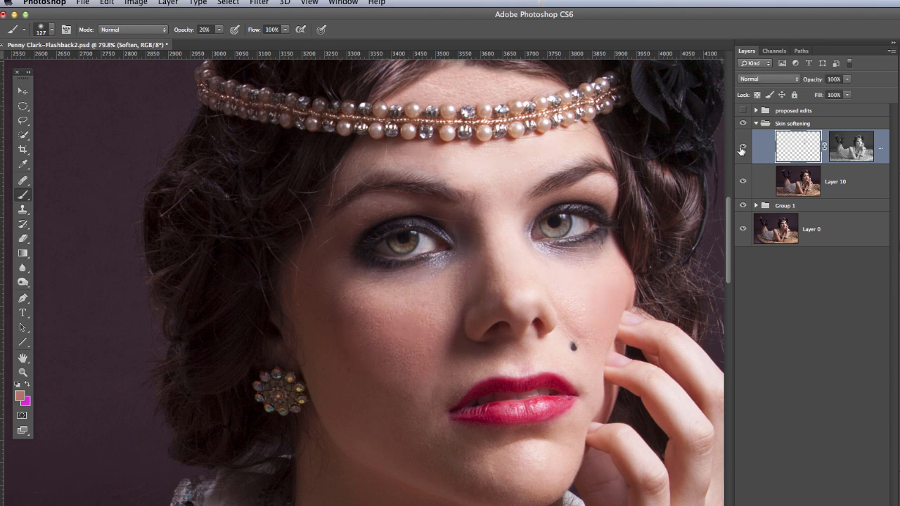
{"action": "left_click", "coordinate": [744, 149]}
{"action": "left_click", "coordinate": [743, 149]}
{"action": "key", "text": "z"}
{"action": "left_click_drag", "start_coordinate": [490, 173], "coordinate": [530, 185]}
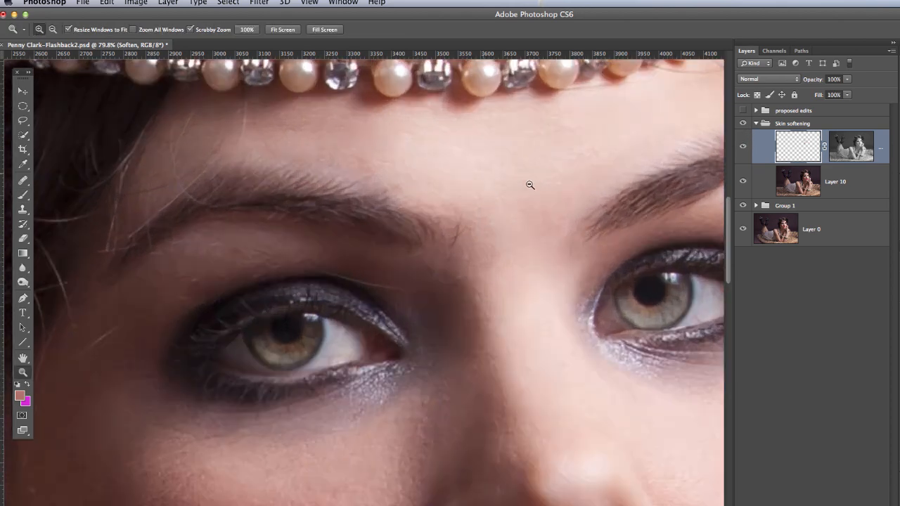
{"action": "key", "text": "b"}
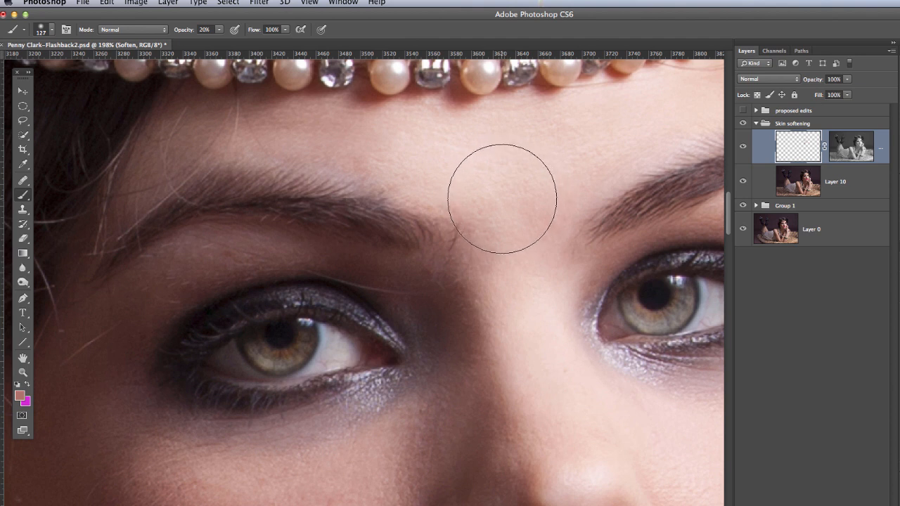
{"action": "left_click_drag", "start_coordinate": [477, 205], "coordinate": [516, 181]}
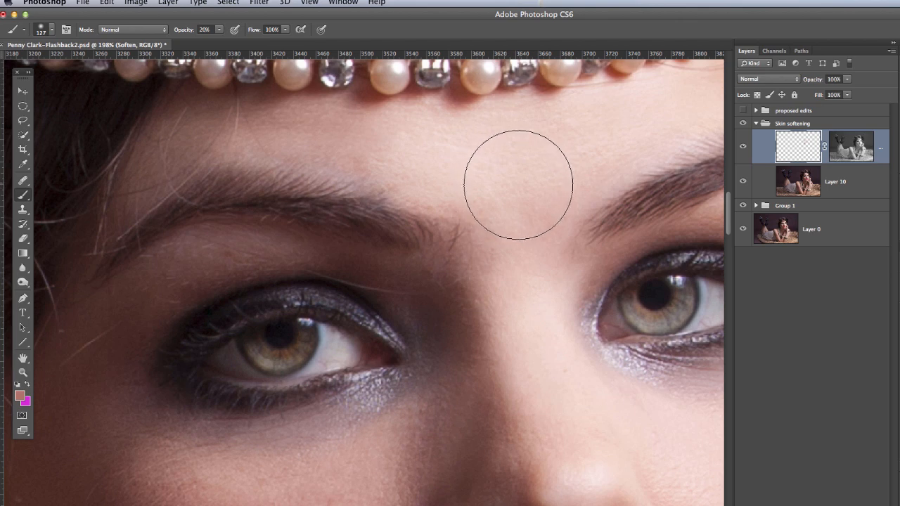
Step: Sample nearby tones and paint over the chin, below the lower lip and along the jaw at 20% opacity
{"action": "key", "text": "z"}
{"action": "left_click_drag", "start_coordinate": [519, 214], "coordinate": [457, 238]}
{"action": "key", "text": "b"}
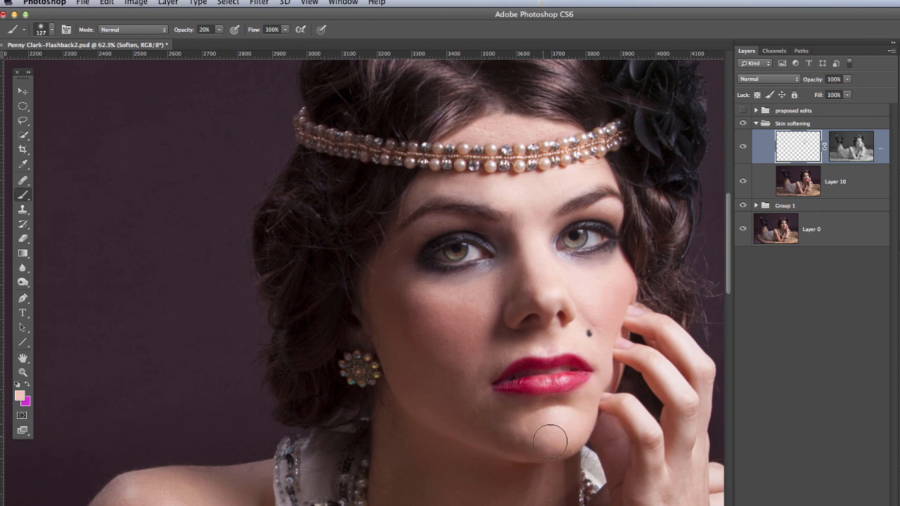
{"action": "mouse_move", "coordinate": [550, 442]}
{"action": "left_mouse_down"}
{"action": "mouse_move", "coordinate": [569, 437]}
{"action": "mouse_move", "coordinate": [558, 436]}
{"action": "left_mouse_up"}
{"action": "left_click", "coordinate": [556, 402], "text": "alt"}
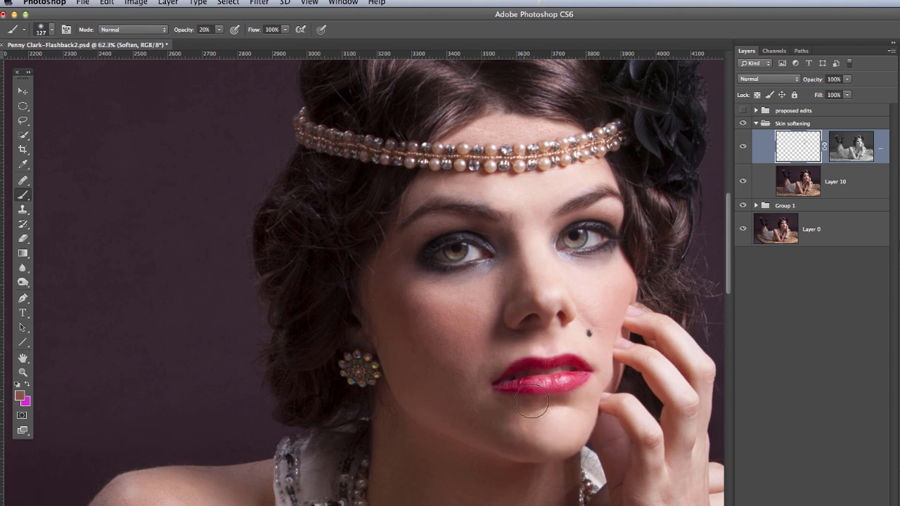
{"action": "mouse_move", "coordinate": [528, 402]}
{"action": "left_mouse_down"}
{"action": "mouse_move", "coordinate": [573, 400]}
{"action": "mouse_move", "coordinate": [587, 388]}
{"action": "mouse_move", "coordinate": [597, 396]}
{"action": "mouse_move", "coordinate": [592, 410]}
{"action": "mouse_move", "coordinate": [595, 393]}
{"action": "left_mouse_up"}
{"action": "left_click", "coordinate": [608, 354], "text": "alt"}
{"action": "left_click", "coordinate": [524, 448], "text": "alt"}
{"action": "mouse_move", "coordinate": [518, 445]}
{"action": "left_mouse_down"}
{"action": "mouse_move", "coordinate": [509, 444]}
{"action": "mouse_move", "coordinate": [530, 440]}
{"action": "mouse_move", "coordinate": [494, 436]}
{"action": "left_mouse_up"}
Step: Paint sampled tones along the earring-side cheek up to the temple, and over the hand-side brow area with a 267 px brush
{"action": "left_click", "coordinate": [419, 386], "text": "alt"}
{"action": "mouse_move", "coordinate": [392, 353]}
{"action": "left_mouse_down"}
{"action": "mouse_move", "coordinate": [431, 381]}
{"action": "mouse_move", "coordinate": [403, 356]}
{"action": "mouse_move", "coordinate": [386, 320]}
{"action": "mouse_move", "coordinate": [405, 369]}
{"action": "mouse_move", "coordinate": [438, 410]}
{"action": "mouse_move", "coordinate": [393, 372]}
{"action": "mouse_move", "coordinate": [400, 368]}
{"action": "mouse_move", "coordinate": [446, 411]}
{"action": "mouse_move", "coordinate": [406, 368]}
{"action": "mouse_move", "coordinate": [391, 302]}
{"action": "mouse_move", "coordinate": [388, 319]}
{"action": "mouse_move", "coordinate": [388, 289]}
{"action": "mouse_move", "coordinate": [406, 251]}
{"action": "left_mouse_up"}
{"action": "left_click", "coordinate": [614, 207], "text": "alt"}
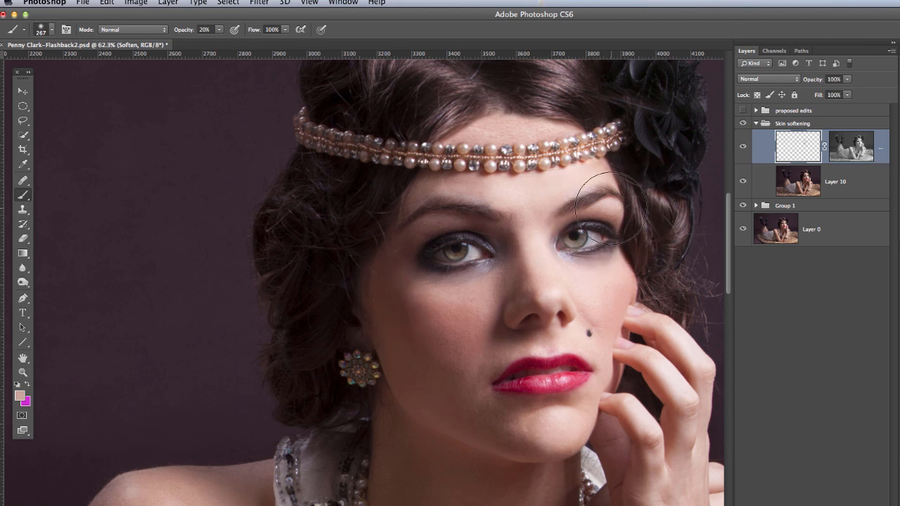
{"action": "left_click_drag", "start_coordinate": [613, 208], "coordinate": [581, 210]}
Step: Reduce the brush to 138 px at 10% opacity and sample tones from the earring-side eyelid and cheek
{"action": "left_click", "coordinate": [452, 223], "text": "alt"}
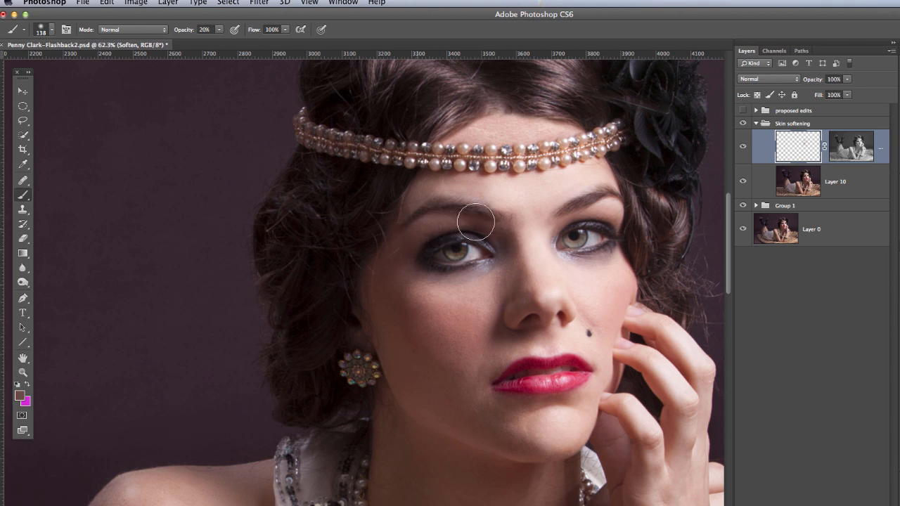
{"action": "left_click", "coordinate": [487, 225], "text": "alt"}
{"action": "left_click_drag", "start_coordinate": [432, 406], "coordinate": [468, 328]}
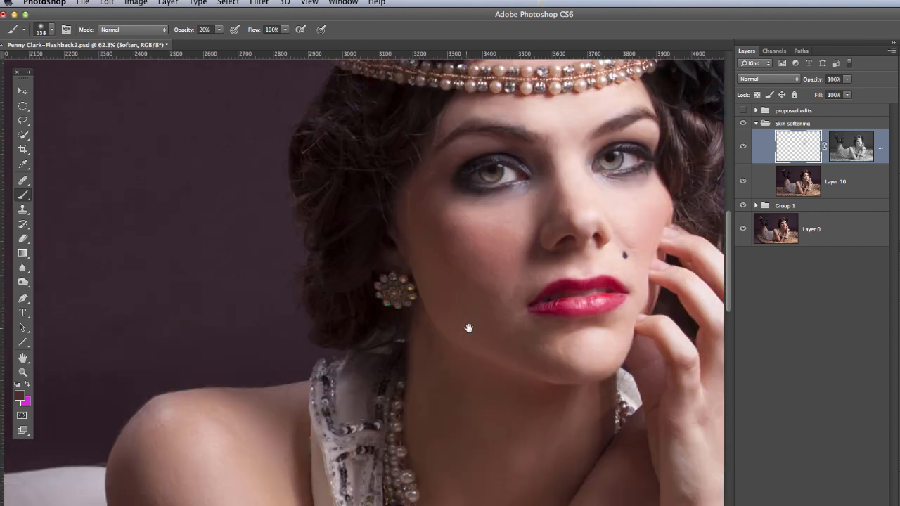
{"action": "left_click", "coordinate": [507, 303], "text": "alt"}
{"action": "left_click", "coordinate": [491, 268], "text": "alt"}
{"action": "left_click", "coordinate": [493, 266], "text": "alt"}
Step: Paint sampled tones on the skin above the upper lip, using 20% opacity and reducing the brush to 81 px
{"action": "key", "text": "z"}
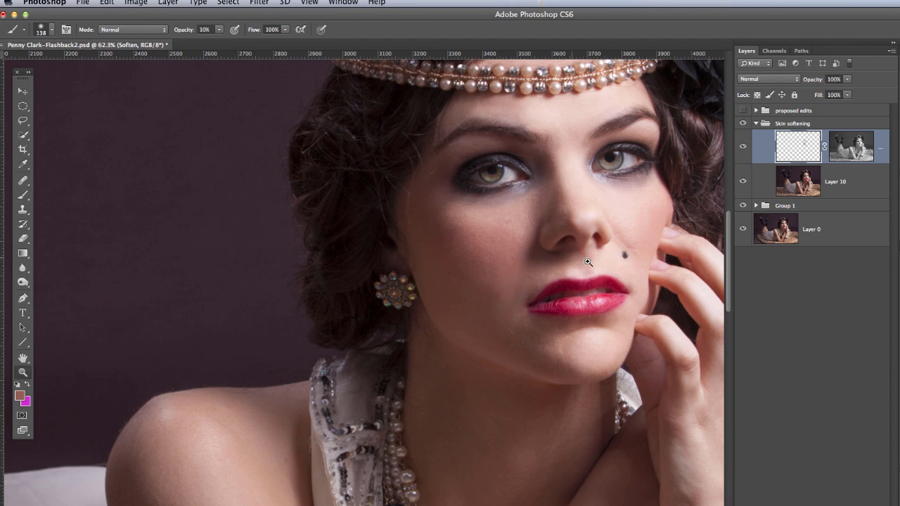
{"action": "left_click_drag", "start_coordinate": [572, 256], "coordinate": [624, 266]}
{"action": "key", "text": "b"}
{"action": "key", "text": "space"}
{"action": "left_click_drag", "start_coordinate": [540, 260], "coordinate": [459, 290]}
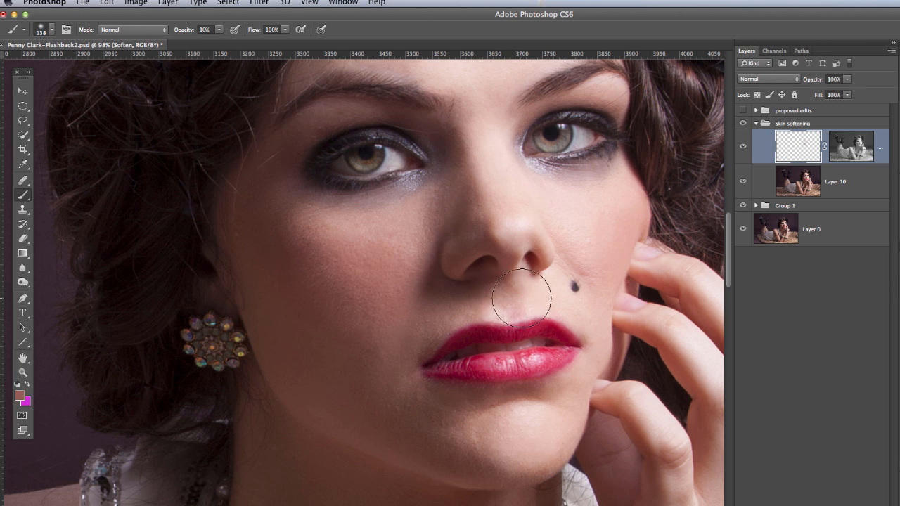
{"action": "left_click_drag", "start_coordinate": [515, 300], "coordinate": [498, 300]}
{"action": "key", "text": "2"}
{"action": "left_click", "coordinate": [519, 294], "text": "alt"}
{"action": "mouse_move", "coordinate": [512, 309]}
{"action": "left_mouse_down"}
{"action": "mouse_move", "coordinate": [505, 304]}
{"action": "mouse_move", "coordinate": [513, 309]}
{"action": "mouse_move", "coordinate": [457, 325]}
{"action": "mouse_move", "coordinate": [488, 321]}
{"action": "left_mouse_up"}
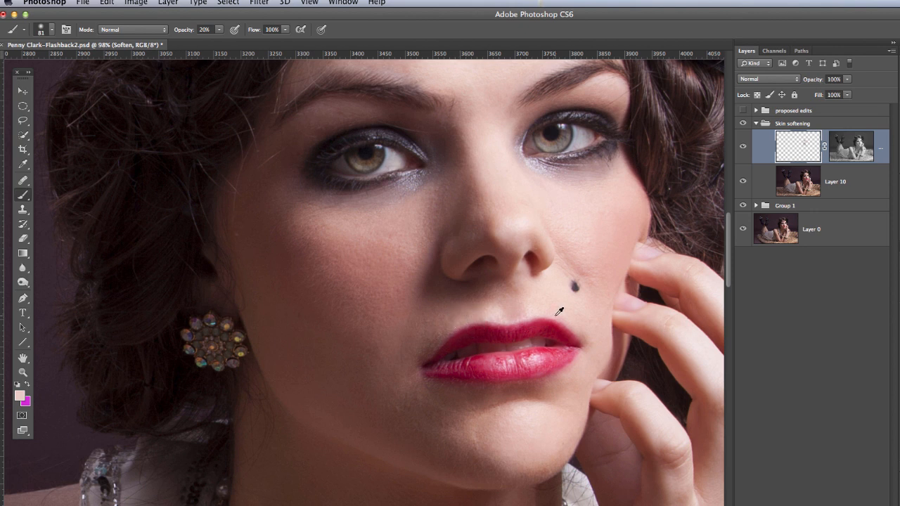
Step: Refine the skin above the upper lip with tones sampled beside the mouth and beauty mark, undoing one edit
{"action": "left_click", "coordinate": [566, 294], "text": "alt"}
{"action": "left_click_drag", "start_coordinate": [536, 309], "coordinate": [516, 308]}
{"action": "left_click", "coordinate": [461, 322], "text": "alt"}
{"action": "left_click", "coordinate": [461, 298], "text": "alt"}
{"action": "key", "text": "super+z"}
{"action": "left_click", "coordinate": [466, 302], "text": "alt"}
{"action": "left_click", "coordinate": [536, 305], "text": "alt"}
{"action": "left_click", "coordinate": [497, 307], "text": "alt"}
Step: Compare the whole face and shoulders with the Soften layer hidden and shown, leaving the layer visible
{"action": "key", "text": "z"}
{"action": "left_click_drag", "start_coordinate": [520, 298], "coordinate": [445, 325]}
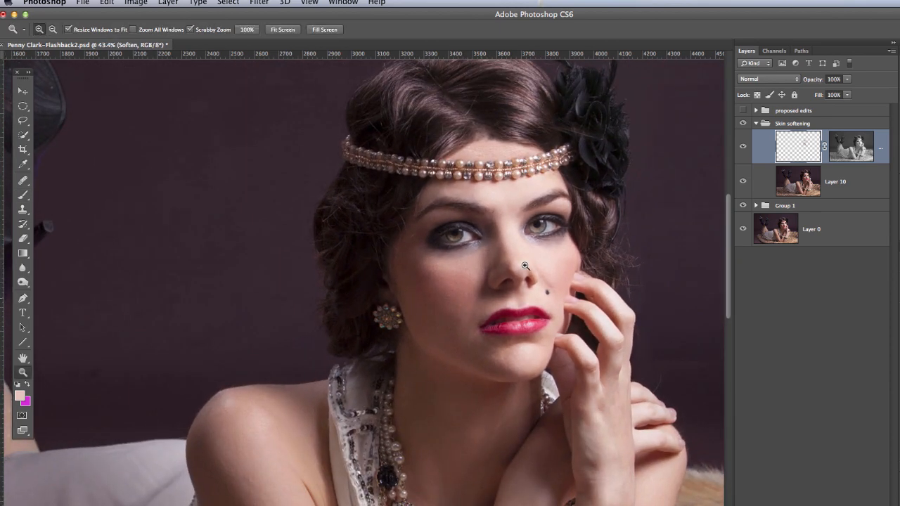
{"action": "key", "text": "b"}
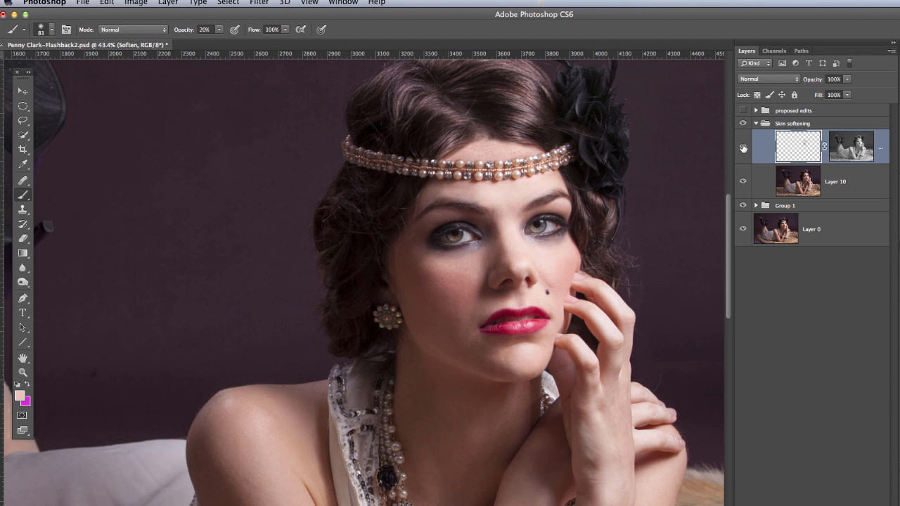
{"action": "left_click", "coordinate": [743, 148]}
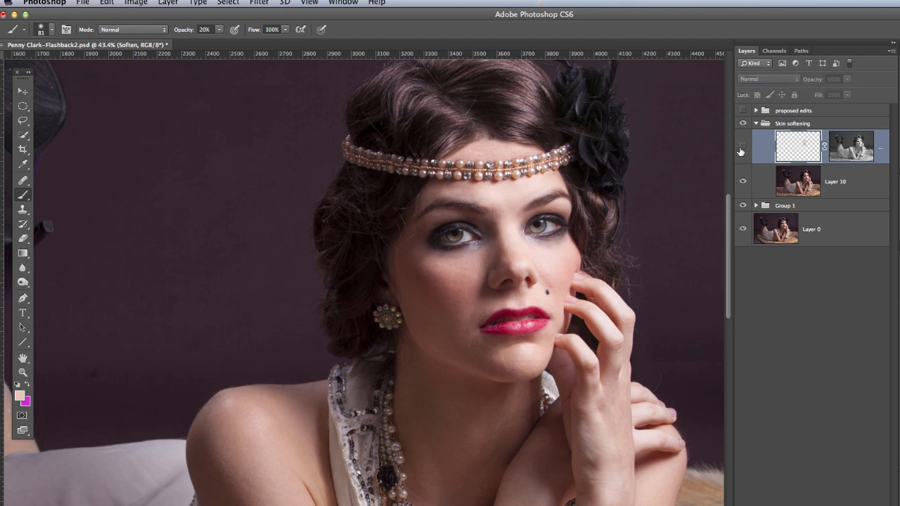
{"action": "left_click", "coordinate": [744, 149]}
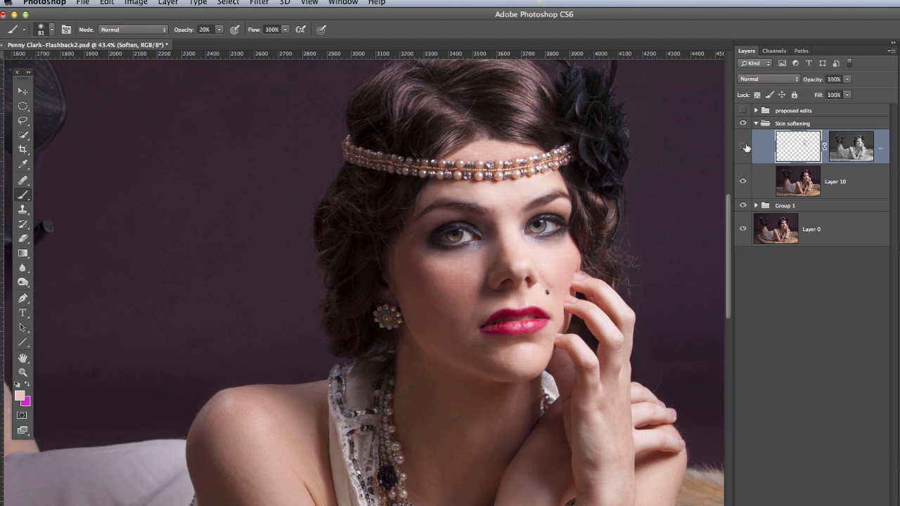
{"action": "left_click", "coordinate": [747, 148]}
{"action": "left_click", "coordinate": [743, 149]}
{"action": "left_click", "coordinate": [744, 148]}
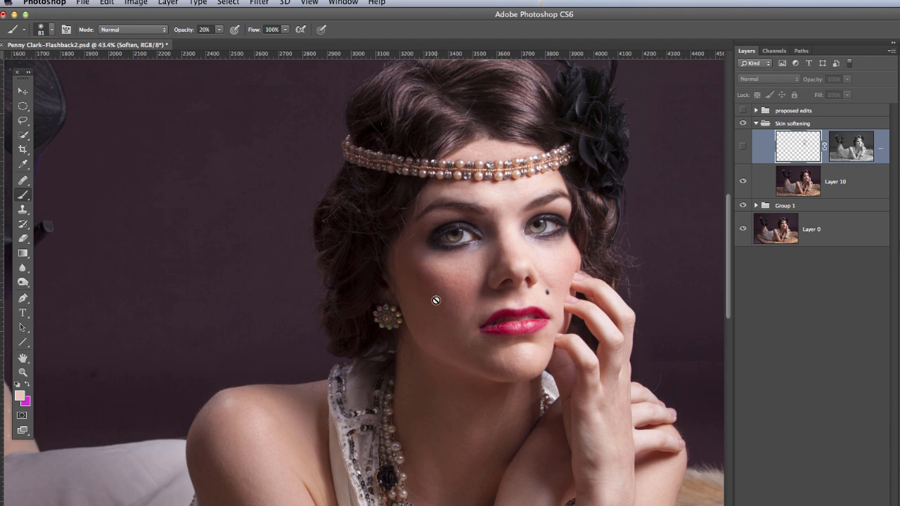
{"action": "left_click", "coordinate": [743, 148]}
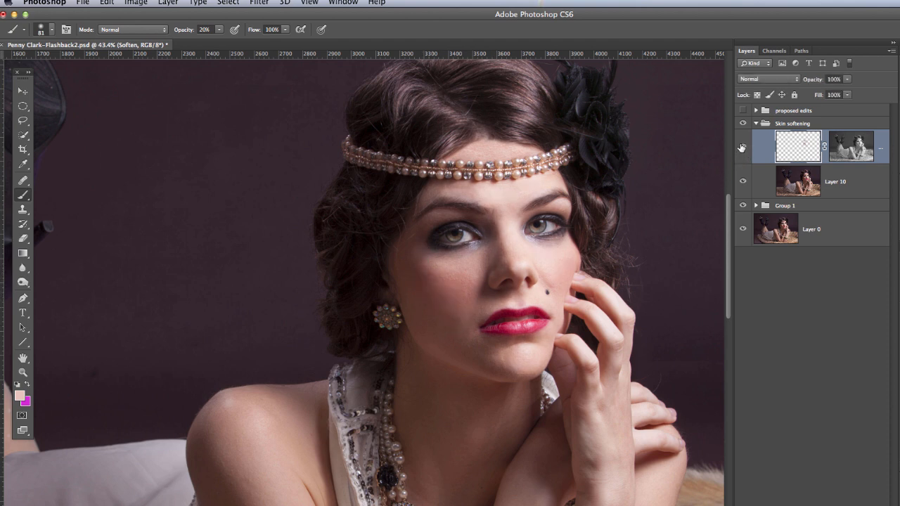
{"action": "left_click", "coordinate": [745, 149]}
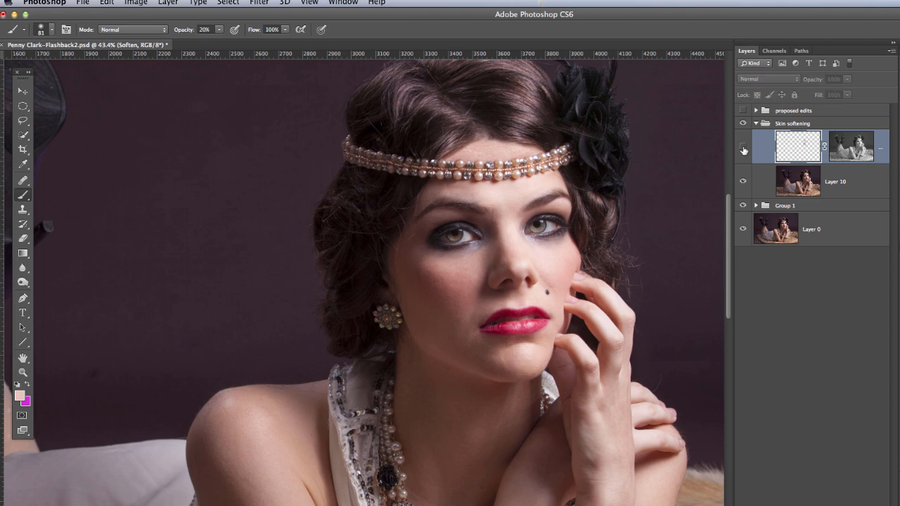
{"action": "left_click", "coordinate": [743, 150]}
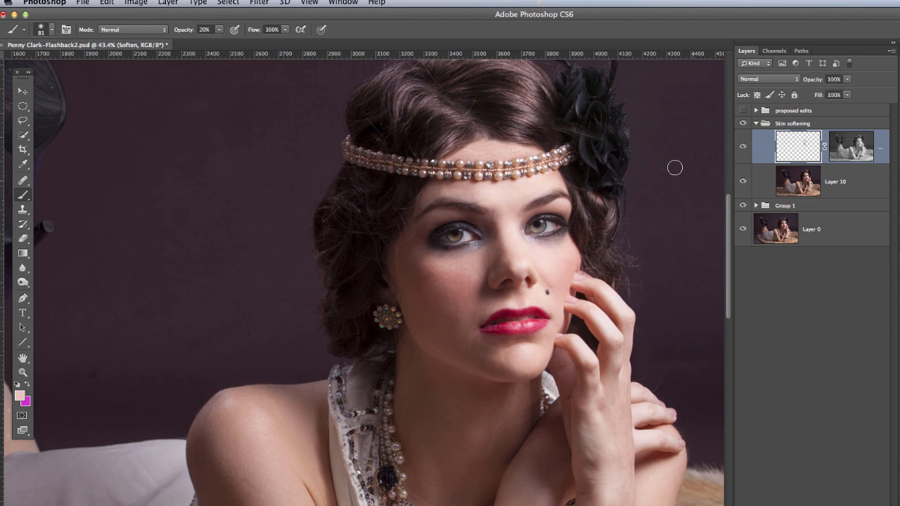
Step: Sample tones from the earring-side temple and brow, and paint over the cheek with a 136 px brush at 20% opacity
{"action": "key", "text": "z"}
{"action": "left_click_drag", "start_coordinate": [461, 317], "coordinate": [469, 303]}
{"action": "key", "text": "b"}
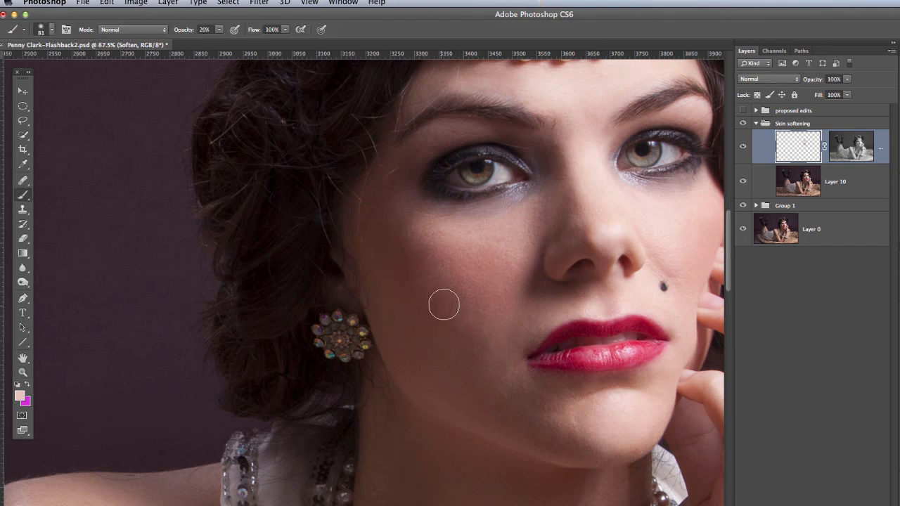
{"action": "left_click", "coordinate": [390, 239], "text": "alt"}
{"action": "left_click_drag", "start_coordinate": [429, 285], "coordinate": [444, 284]}
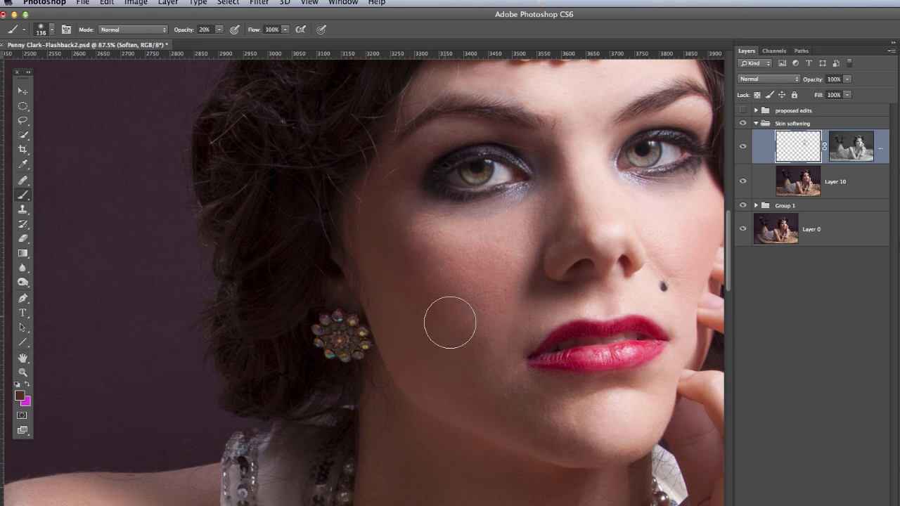
{"action": "left_click", "coordinate": [437, 139], "text": "alt"}
{"action": "mouse_move", "coordinate": [399, 255]}
{"action": "left_mouse_down"}
{"action": "mouse_move", "coordinate": [468, 329]}
{"action": "mouse_move", "coordinate": [404, 274]}
{"action": "mouse_move", "coordinate": [452, 319]}
{"action": "mouse_move", "coordinate": [420, 279]}
{"action": "mouse_move", "coordinate": [468, 317]}
{"action": "mouse_move", "coordinate": [408, 246]}
{"action": "mouse_move", "coordinate": [477, 338]}
{"action": "mouse_move", "coordinate": [400, 272]}
{"action": "mouse_move", "coordinate": [409, 270]}
{"action": "mouse_move", "coordinate": [463, 329]}
{"action": "mouse_move", "coordinate": [469, 318]}
{"action": "mouse_move", "coordinate": [411, 261]}
{"action": "mouse_move", "coordinate": [421, 253]}
{"action": "mouse_move", "coordinate": [408, 244]}
{"action": "mouse_move", "coordinate": [464, 327]}
{"action": "mouse_move", "coordinate": [392, 241]}
{"action": "mouse_move", "coordinate": [374, 126]}
{"action": "mouse_move", "coordinate": [377, 141]}
{"action": "mouse_move", "coordinate": [444, 182]}
{"action": "mouse_move", "coordinate": [424, 192]}
{"action": "mouse_move", "coordinate": [420, 236]}
{"action": "left_mouse_up"}
Step: Erase some of the Soften paint on the earring-side cheek with a soft 140 px eraser at 30% opacity
{"action": "key", "text": "e"}
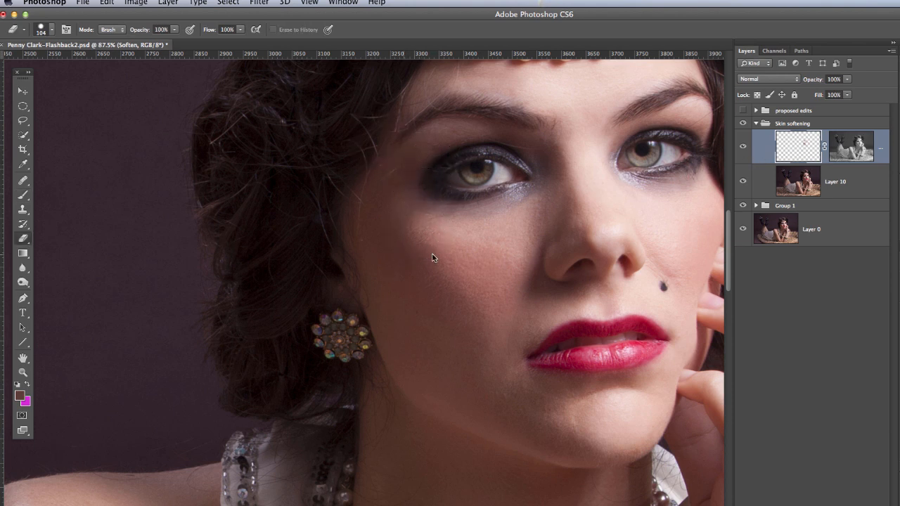
{"action": "left_click_drag", "start_coordinate": [432, 267], "coordinate": [444, 270]}
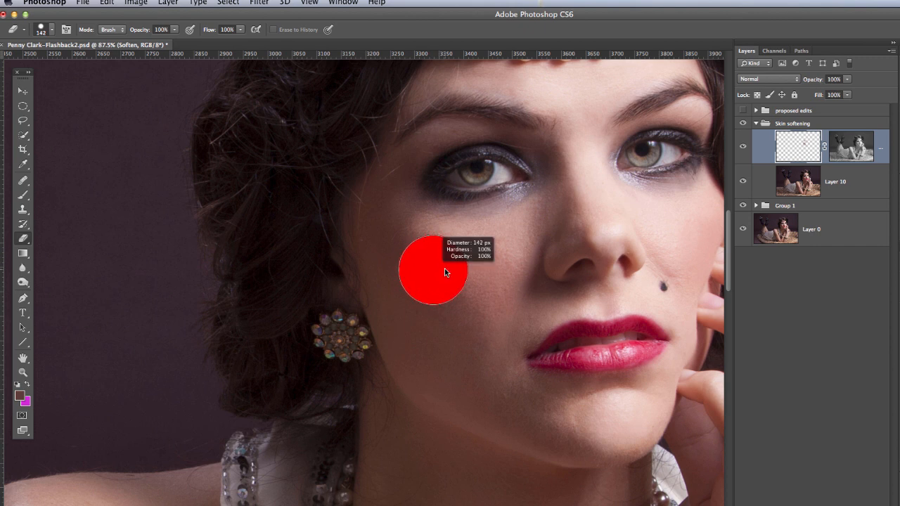
{"action": "left_click_drag", "start_coordinate": [443, 375], "coordinate": [446, 159]}
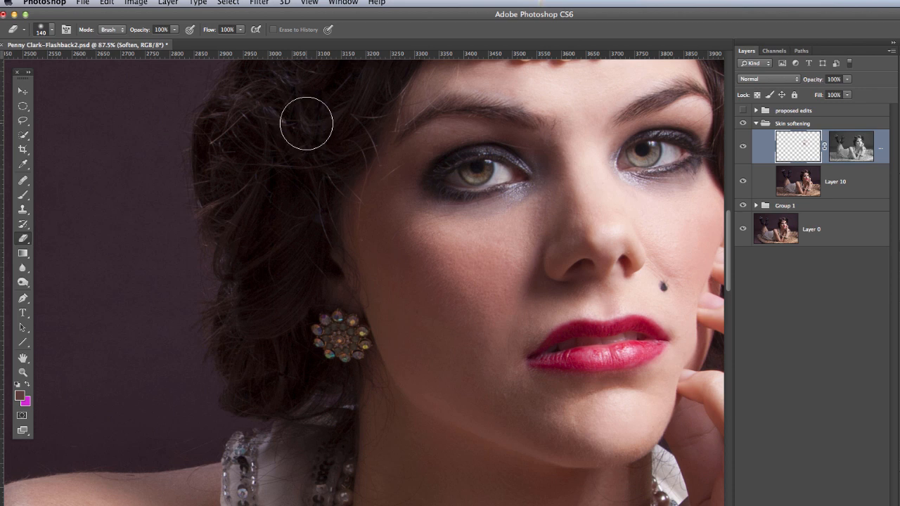
{"action": "key", "text": "3"}
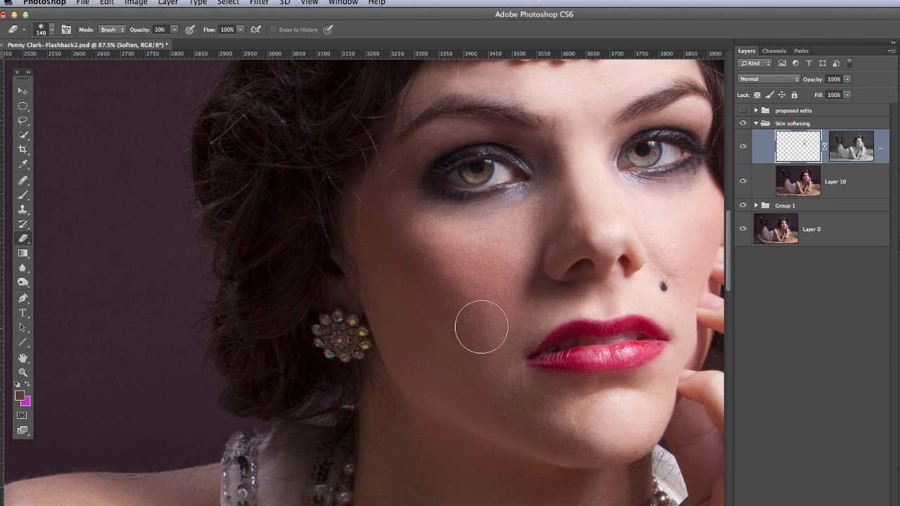
{"action": "left_click", "coordinate": [744, 147]}
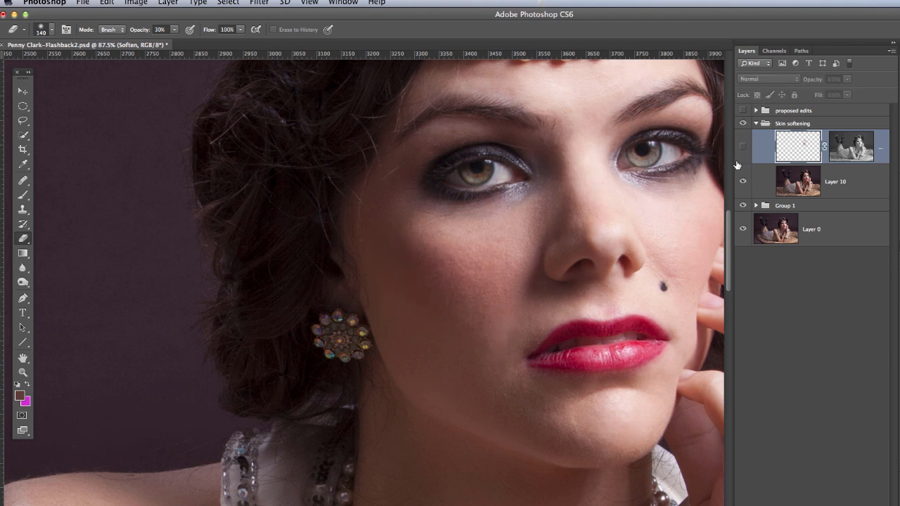
{"action": "left_click", "coordinate": [744, 147]}
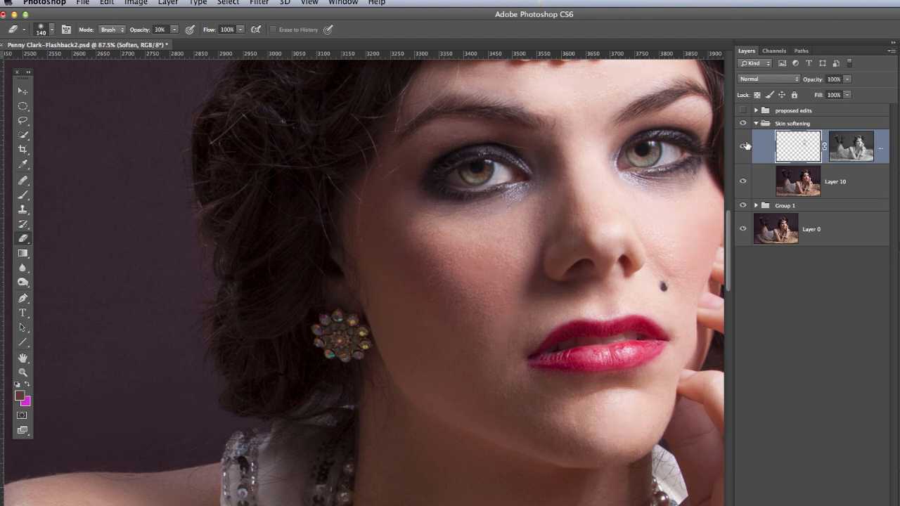
{"action": "mouse_move", "coordinate": [413, 285]}
{"action": "left_mouse_down"}
{"action": "mouse_move", "coordinate": [431, 319]}
{"action": "mouse_move", "coordinate": [397, 270]}
{"action": "mouse_move", "coordinate": [446, 330]}
{"action": "mouse_move", "coordinate": [404, 299]}
{"action": "mouse_move", "coordinate": [391, 274]}
{"action": "mouse_move", "coordinate": [452, 333]}
{"action": "mouse_move", "coordinate": [418, 285]}
{"action": "left_mouse_up"}
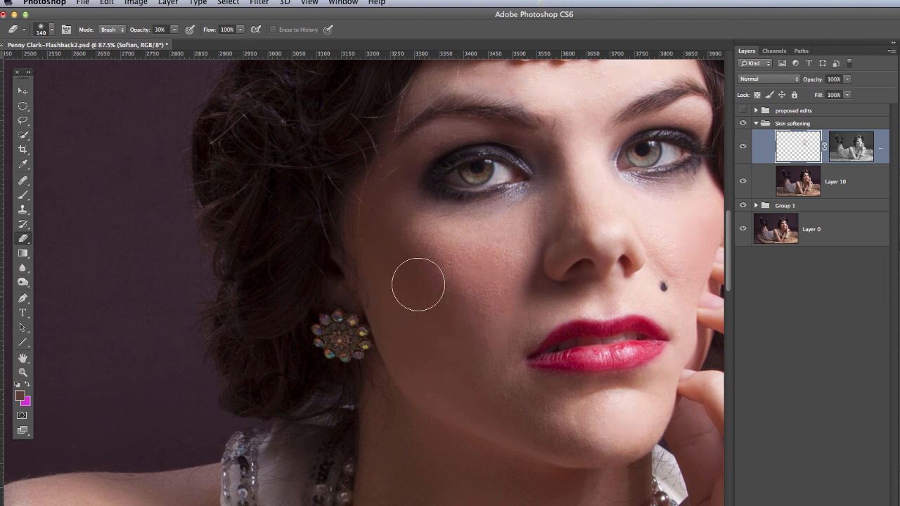
Step: Check the cheek with the Soften layer hidden and shown, and erase more of its paint at 30% opacity
{"action": "left_click", "coordinate": [746, 146]}
{"action": "left_click", "coordinate": [746, 146]}
{"action": "left_click", "coordinate": [747, 148]}
{"action": "left_click", "coordinate": [746, 147]}
{"action": "left_click", "coordinate": [747, 148]}
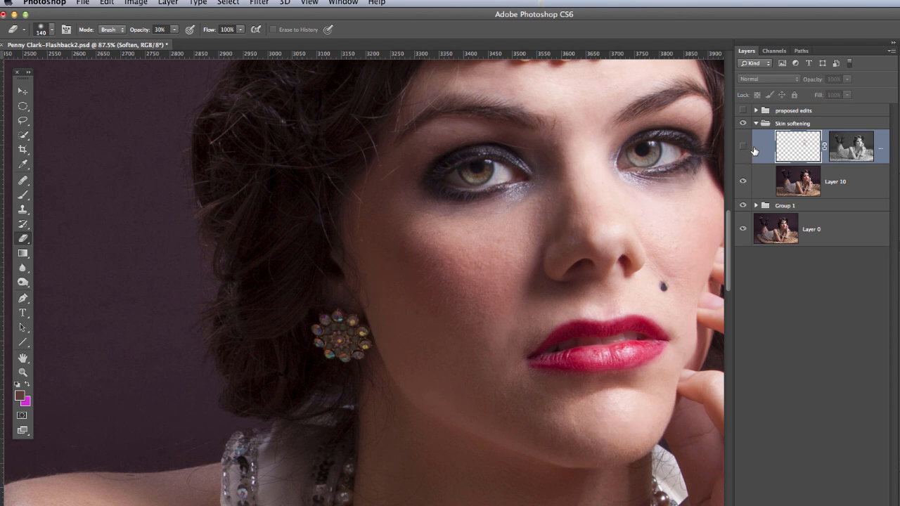
{"action": "left_click", "coordinate": [742, 147]}
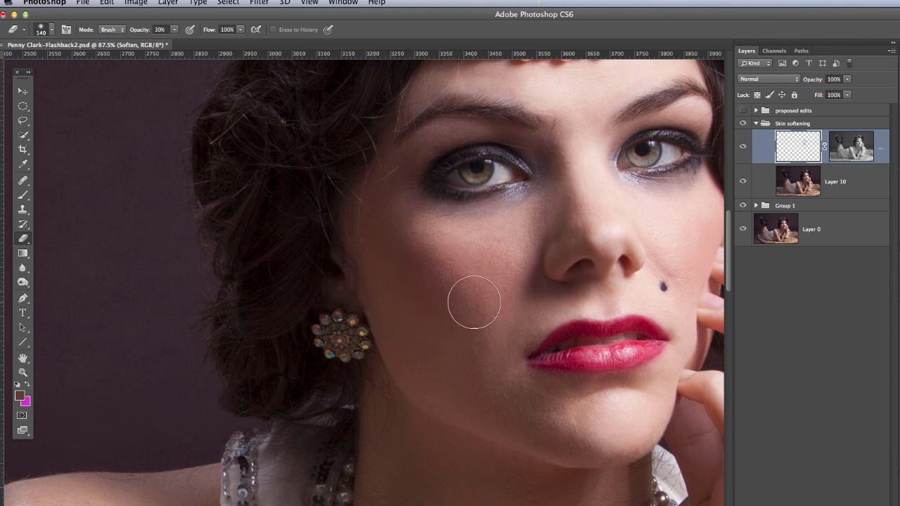
{"action": "mouse_move", "coordinate": [465, 297]}
{"action": "left_mouse_down"}
{"action": "mouse_move", "coordinate": [458, 294]}
{"action": "mouse_move", "coordinate": [472, 298]}
{"action": "mouse_move", "coordinate": [466, 283]}
{"action": "mouse_move", "coordinate": [474, 309]}
{"action": "mouse_move", "coordinate": [472, 301]}
{"action": "mouse_move", "coordinate": [441, 320]}
{"action": "left_mouse_up"}
Step: Compare the head and shoulders, and the upper face close up, with the Soften layer hidden and shown, leaving it visible
{"action": "key", "text": "z"}
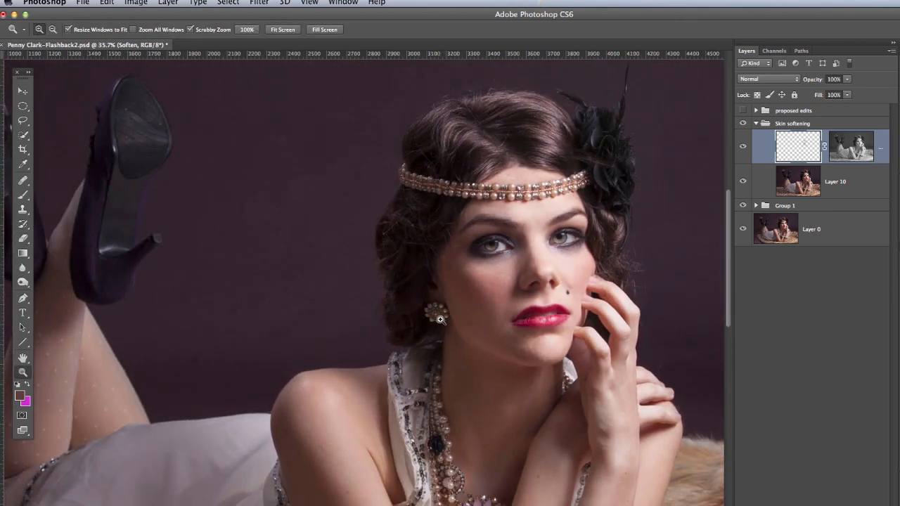
{"action": "key", "text": "e"}
{"action": "left_click", "coordinate": [743, 148]}
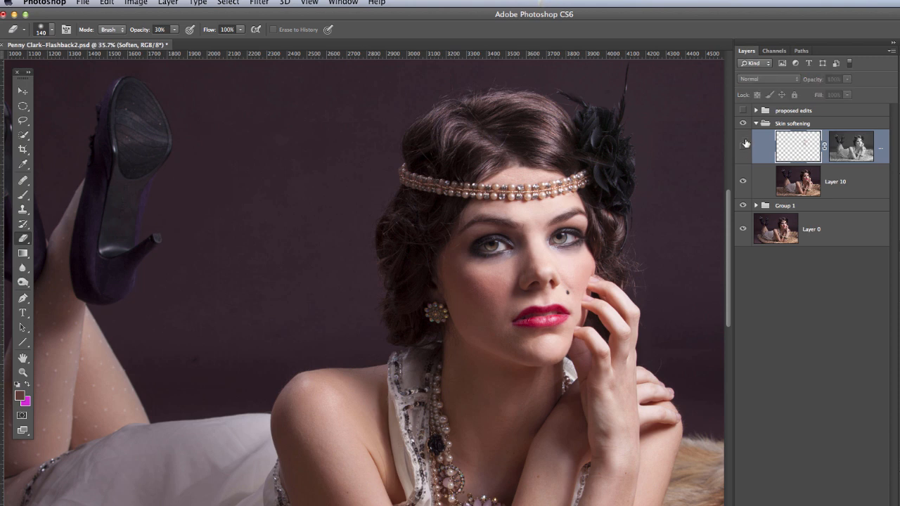
{"action": "left_click", "coordinate": [745, 147]}
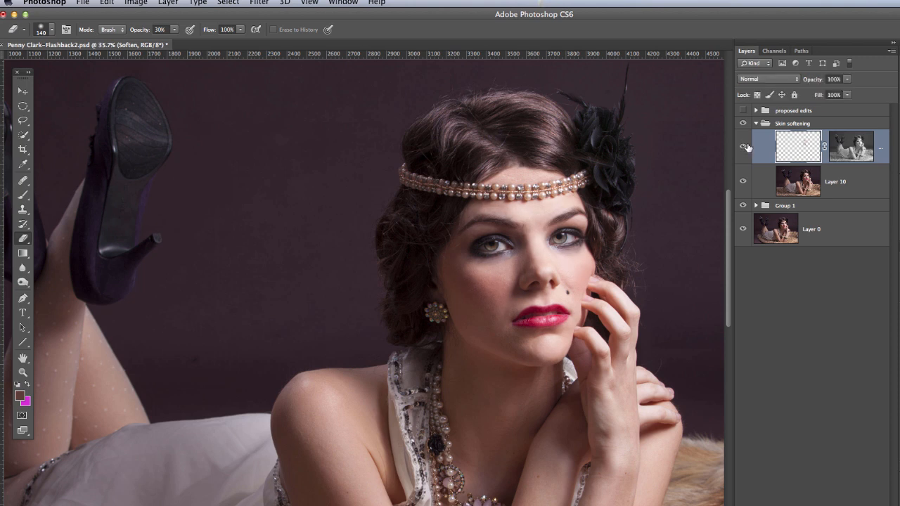
{"action": "left_click", "coordinate": [745, 147]}
{"action": "left_click", "coordinate": [745, 147]}
{"action": "left_click", "coordinate": [745, 147]}
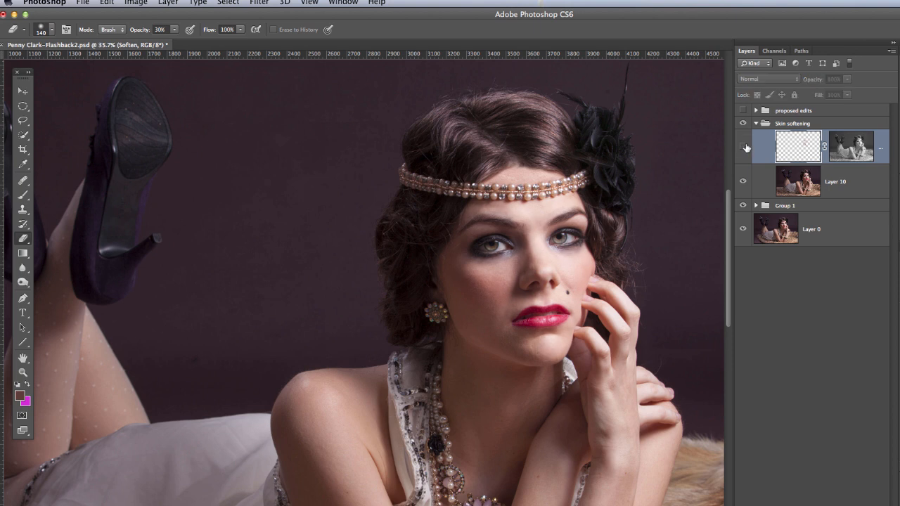
{"action": "left_click", "coordinate": [745, 147]}
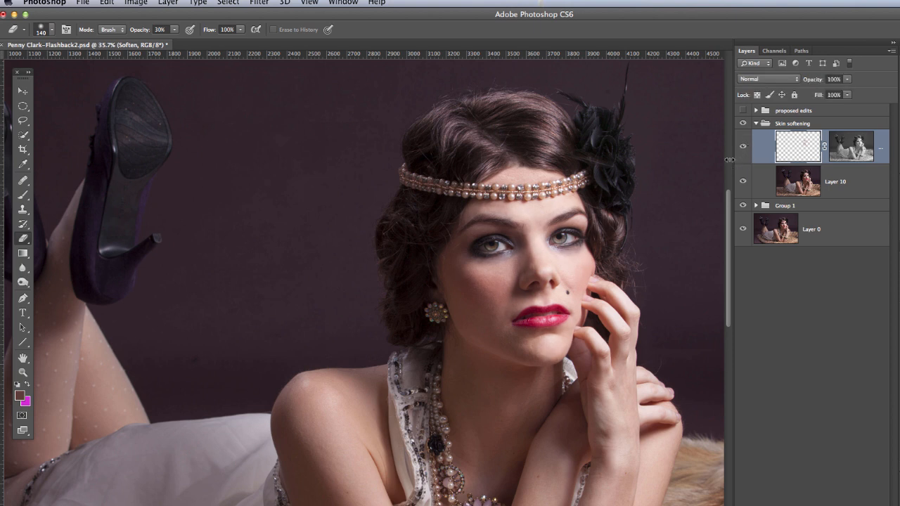
{"action": "left_click", "coordinate": [744, 148]}
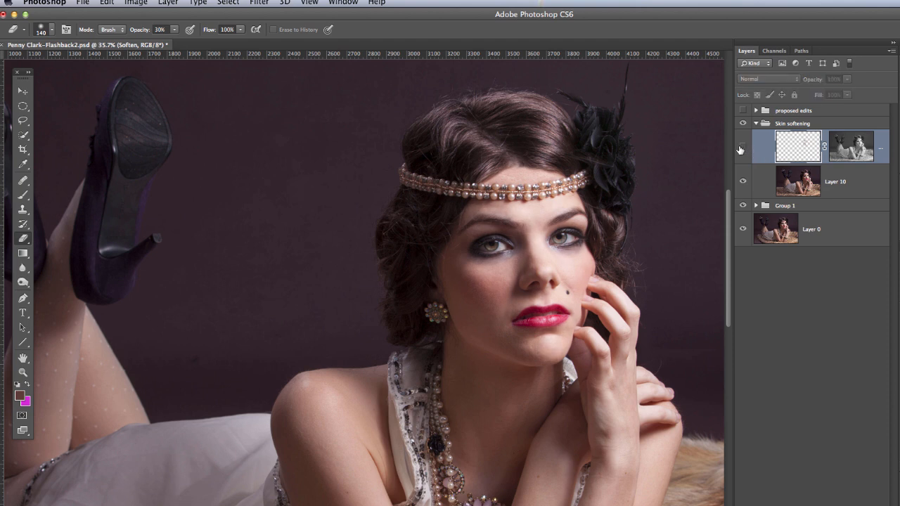
{"action": "left_click", "coordinate": [743, 148]}
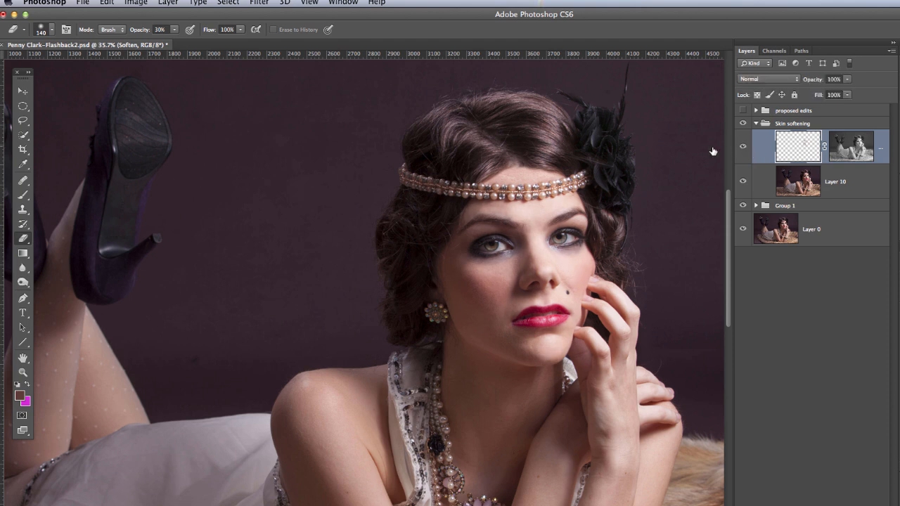
{"action": "key", "text": "z"}
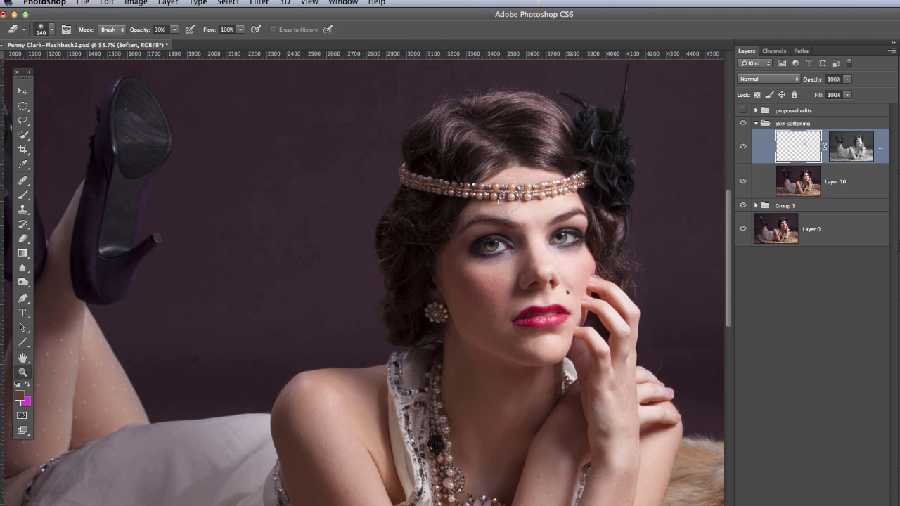
{"action": "left_click_drag", "start_coordinate": [510, 208], "coordinate": [576, 211]}
{"action": "left_click", "coordinate": [743, 145]}
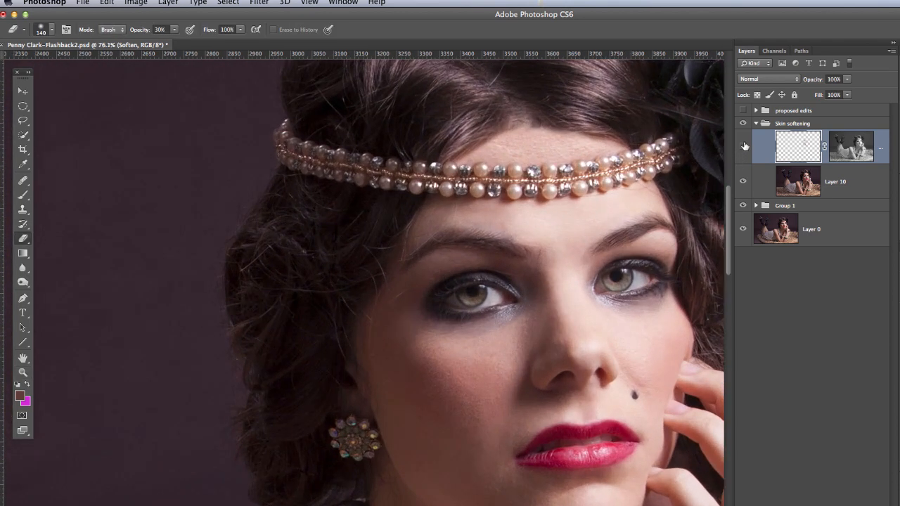
{"action": "left_click", "coordinate": [744, 146]}
{"action": "left_click", "coordinate": [743, 144]}
{"action": "left_click", "coordinate": [742, 146]}
Step: Paint tones sampled above the brows over the forehead with a 215 px brush at 10% opacity, and check against the hidden Soften layer
{"action": "key", "text": "b"}
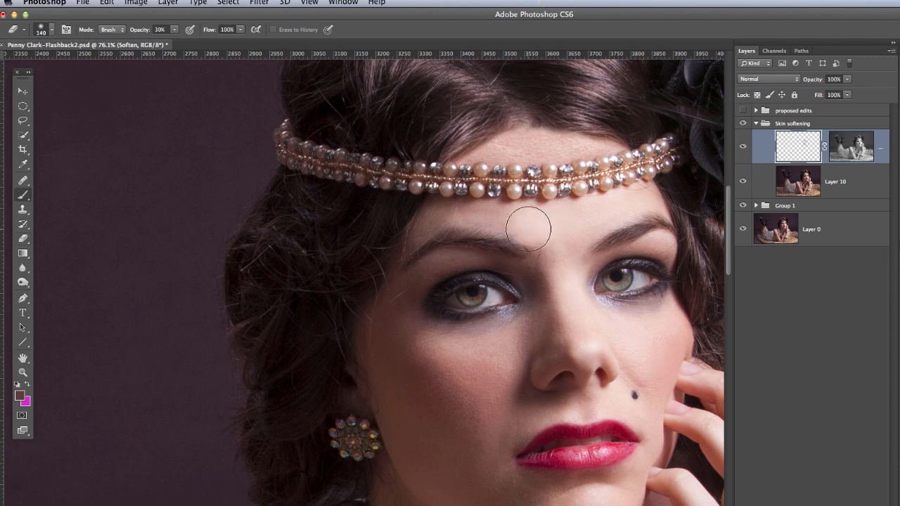
{"action": "left_click", "coordinate": [532, 221], "text": "alt"}
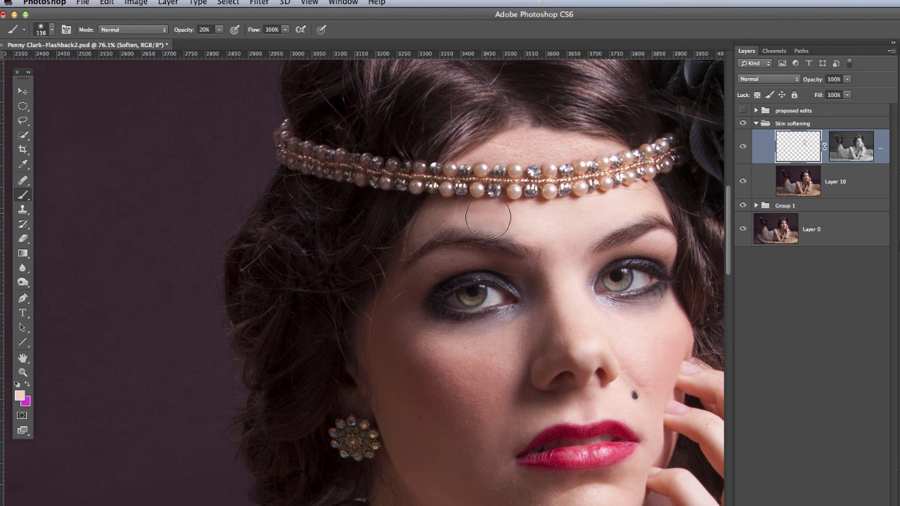
{"action": "key", "text": "1"}
{"action": "left_click_drag", "start_coordinate": [511, 216], "coordinate": [526, 213]}
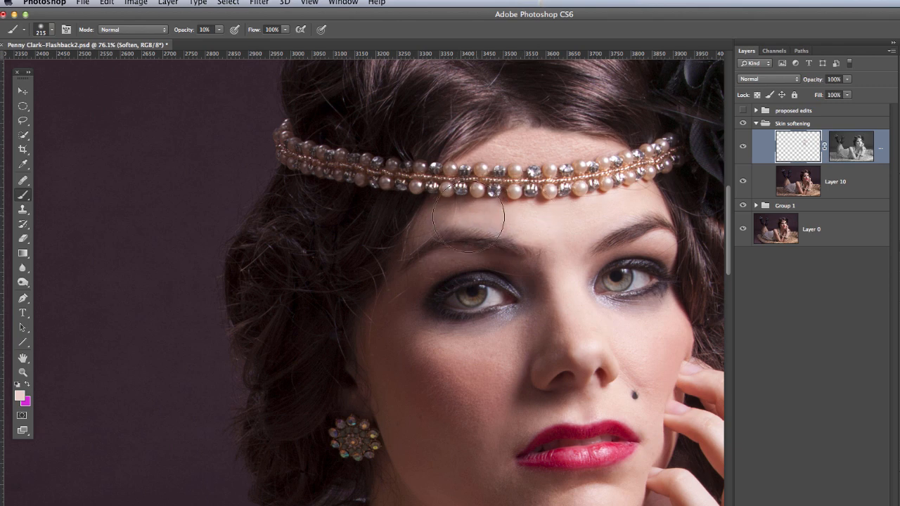
{"action": "left_click", "coordinate": [567, 251], "text": "alt"}
{"action": "left_click", "coordinate": [541, 223], "text": "alt"}
{"action": "left_click", "coordinate": [748, 146]}
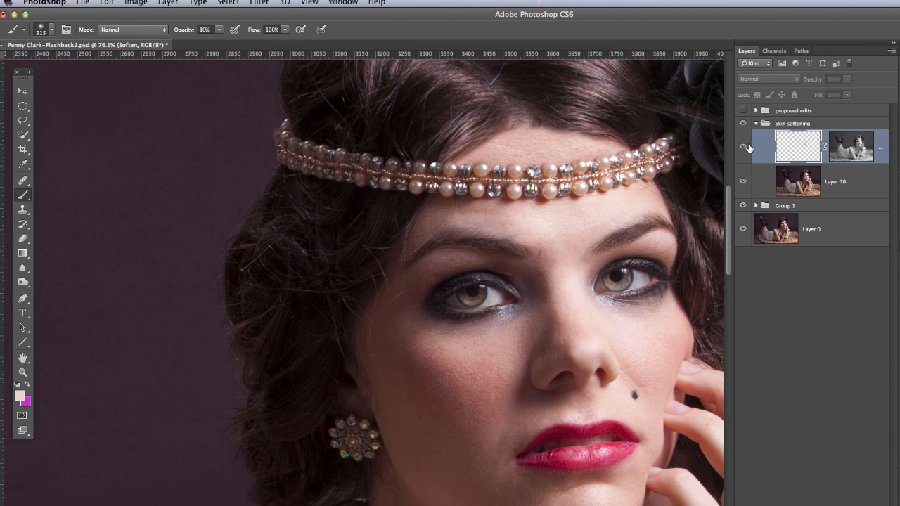
{"action": "left_click", "coordinate": [748, 146]}
Step: Compare the full figure with the Soften layer hidden and shown, and preview a lower layer opacity before restoring it to 100%
{"action": "key", "text": "z"}
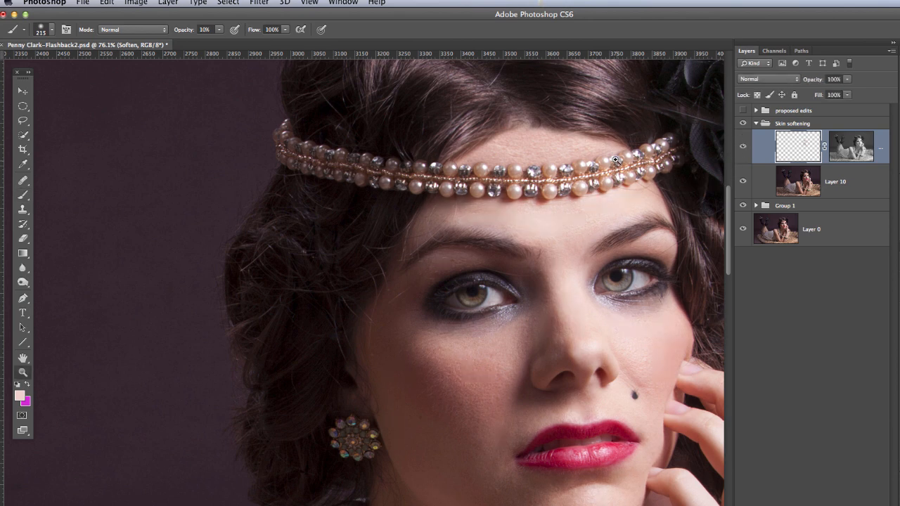
{"action": "left_click_drag", "start_coordinate": [617, 164], "coordinate": [542, 185]}
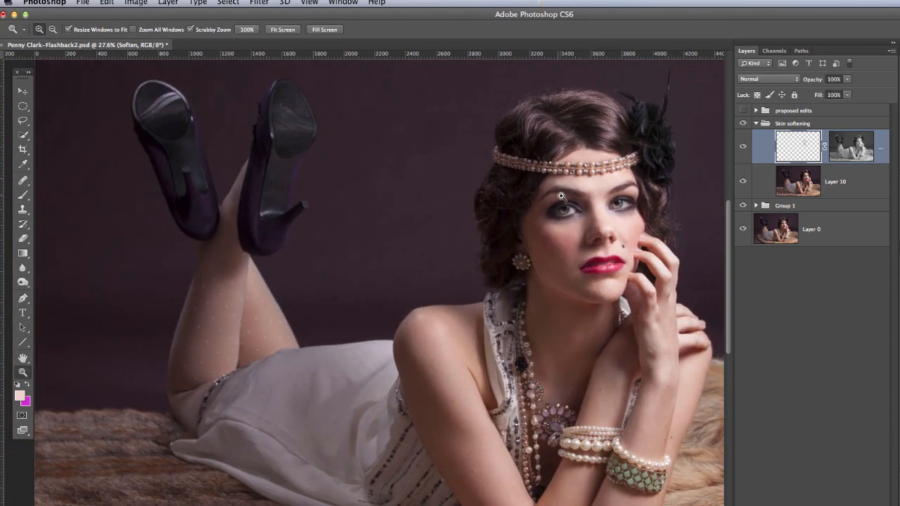
{"action": "key", "text": "b"}
{"action": "left_click", "coordinate": [741, 149]}
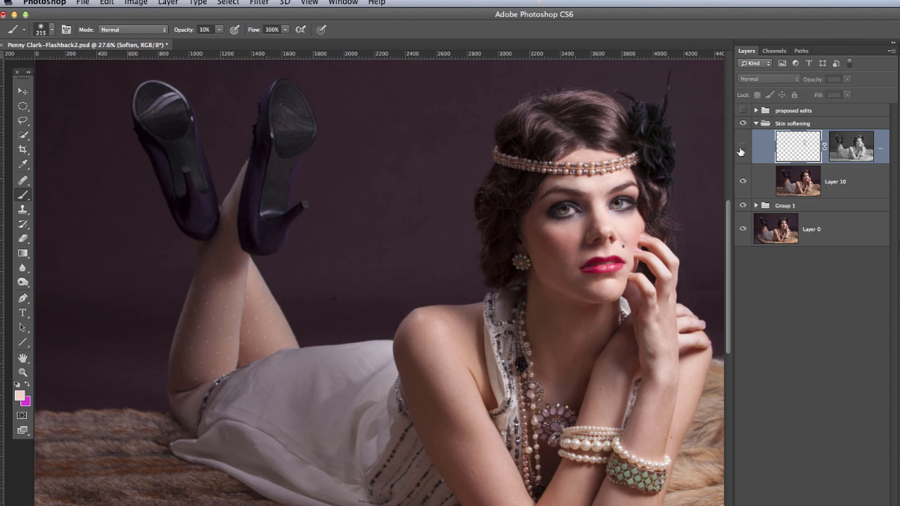
{"action": "left_click", "coordinate": [742, 149]}
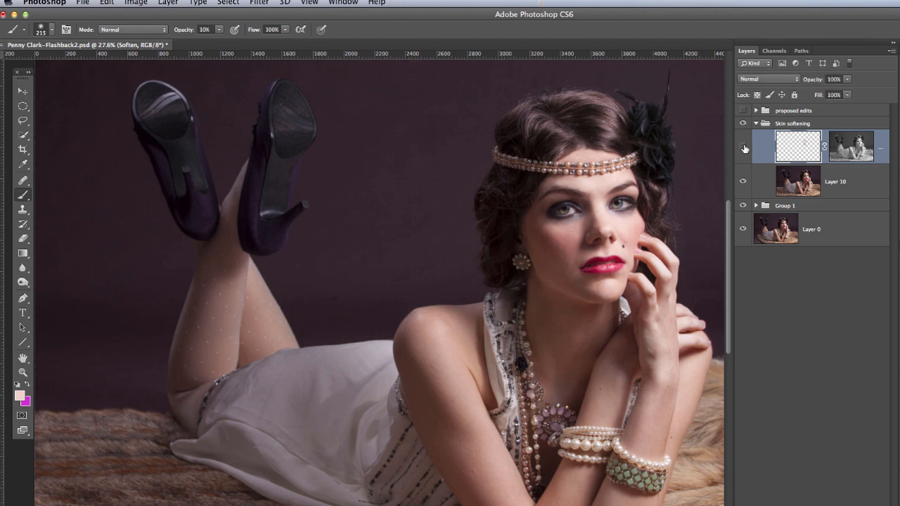
{"action": "left_click", "coordinate": [744, 149]}
{"action": "left_click", "coordinate": [742, 150]}
{"action": "left_click", "coordinate": [742, 150]}
{"action": "left_click", "coordinate": [742, 150]}
{"action": "left_click_drag", "start_coordinate": [813, 82], "coordinate": [714, 92]}
{"action": "left_click_drag", "start_coordinate": [873, 90], "coordinate": [865, 92]}
Step: Sample tones from the raised wrist, hand and forearm behind it, and paint over that skin with the 215 px brush at 10–20% opacity
{"action": "key", "text": "z"}
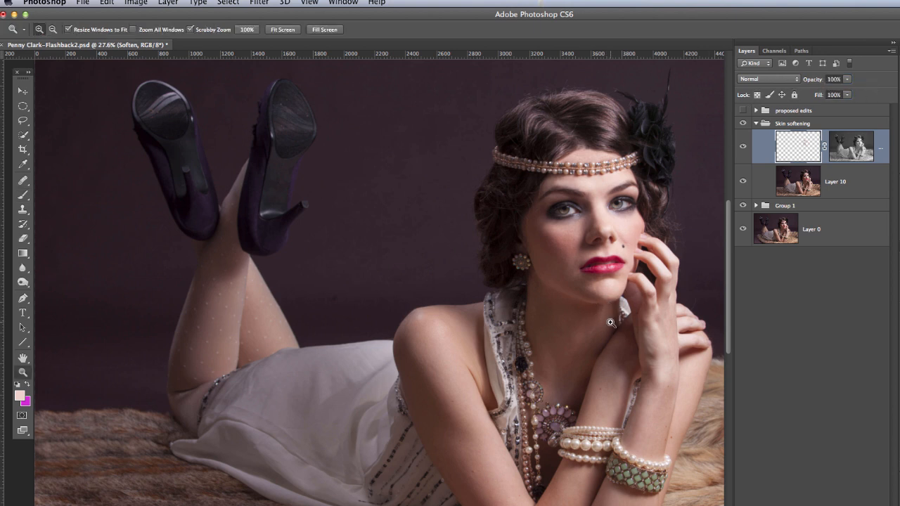
{"action": "left_click_drag", "start_coordinate": [619, 343], "coordinate": [630, 359]}
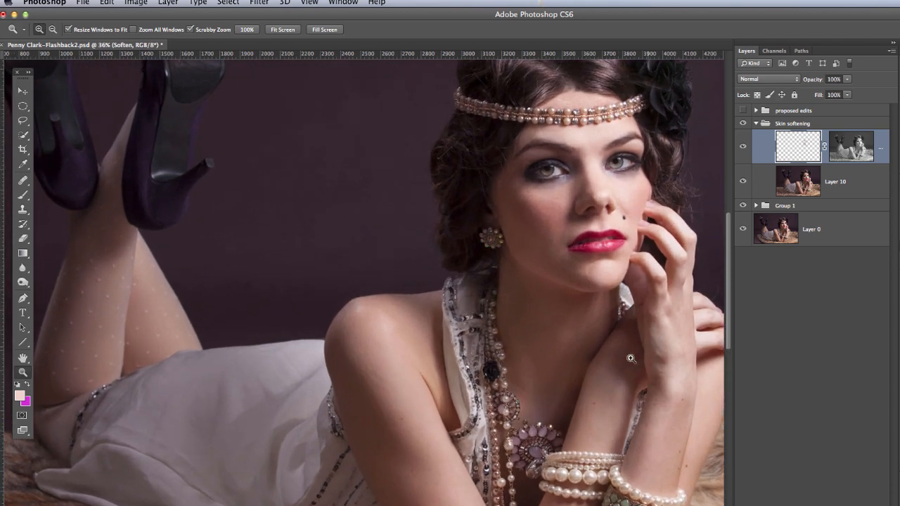
{"action": "key", "text": "b"}
{"action": "mouse_move", "coordinate": [540, 359]}
{"action": "left_mouse_down"}
{"action": "mouse_move", "coordinate": [450, 305]}
{"action": "mouse_move", "coordinate": [437, 307]}
{"action": "left_mouse_up"}
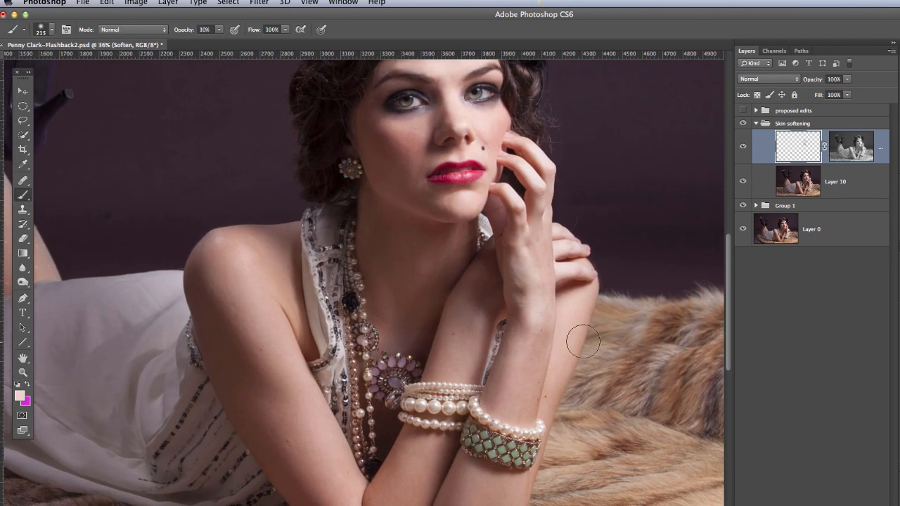
{"action": "left_click", "coordinate": [523, 349], "text": "alt"}
{"action": "left_click", "coordinate": [523, 353], "text": "alt"}
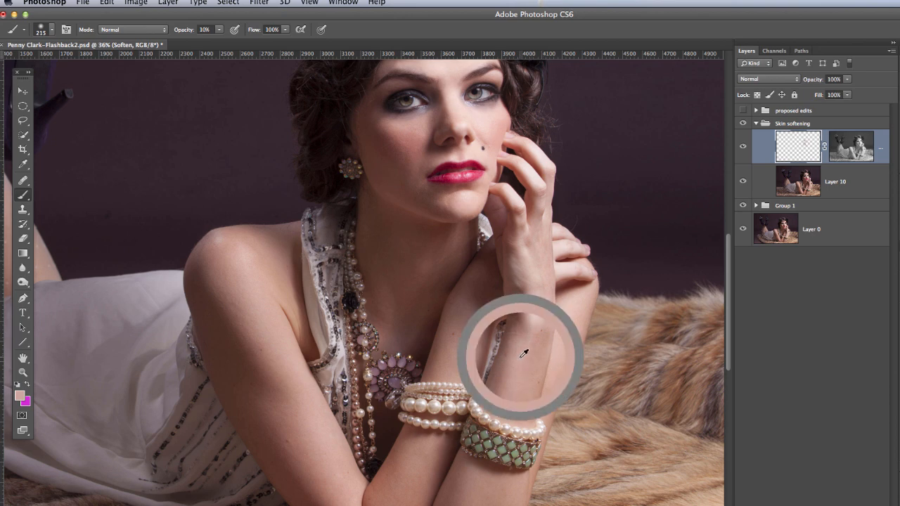
{"action": "left_click", "coordinate": [534, 311], "text": "alt"}
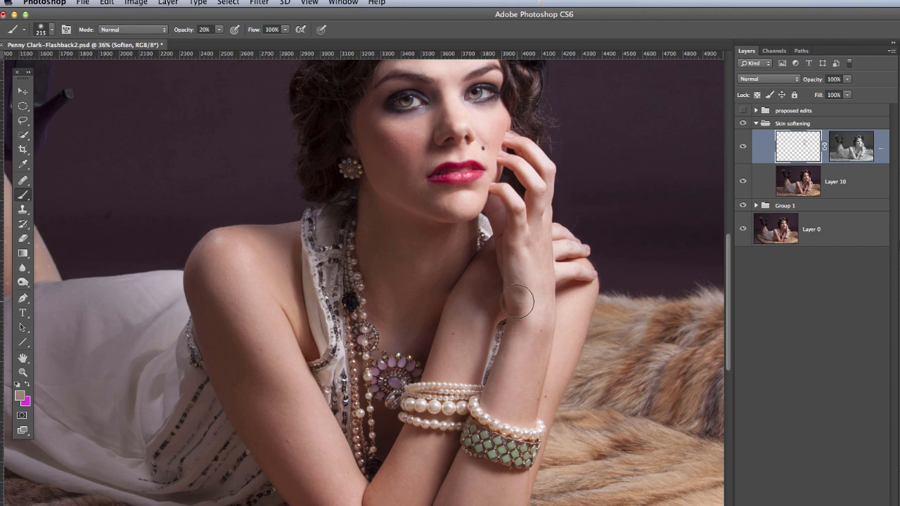
{"action": "left_click", "coordinate": [540, 237], "text": "alt"}
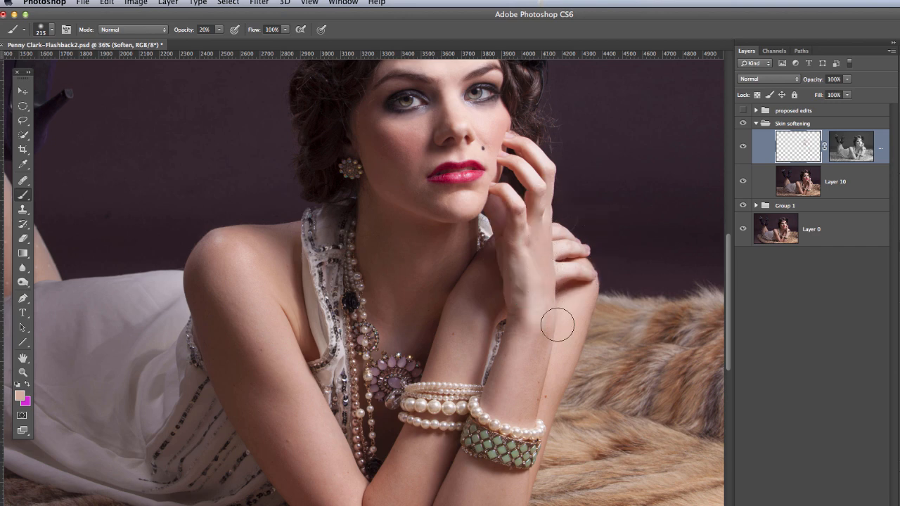
{"action": "left_click", "coordinate": [580, 314], "text": "alt"}
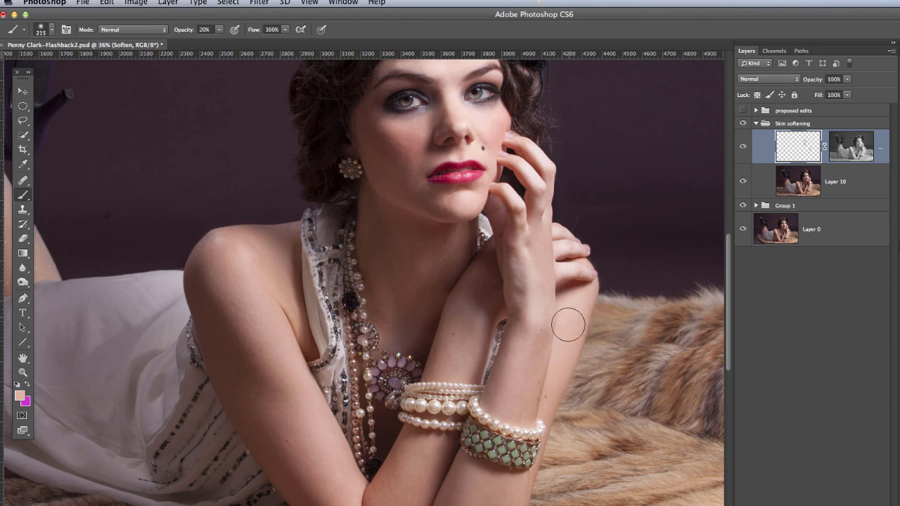
Step: Paint tones sampled from the front forearm over the skin between the green bracelet and the elbow at 10–20% opacity
{"action": "scroll", "coordinate": [544, 259], "scroll_direction": "down", "scroll_amount": 10}
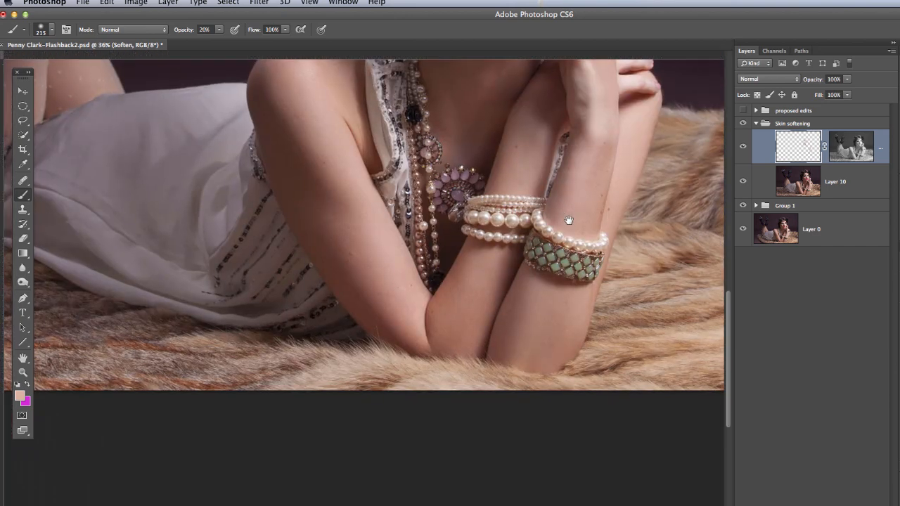
{"action": "left_click", "coordinate": [581, 297], "text": "alt"}
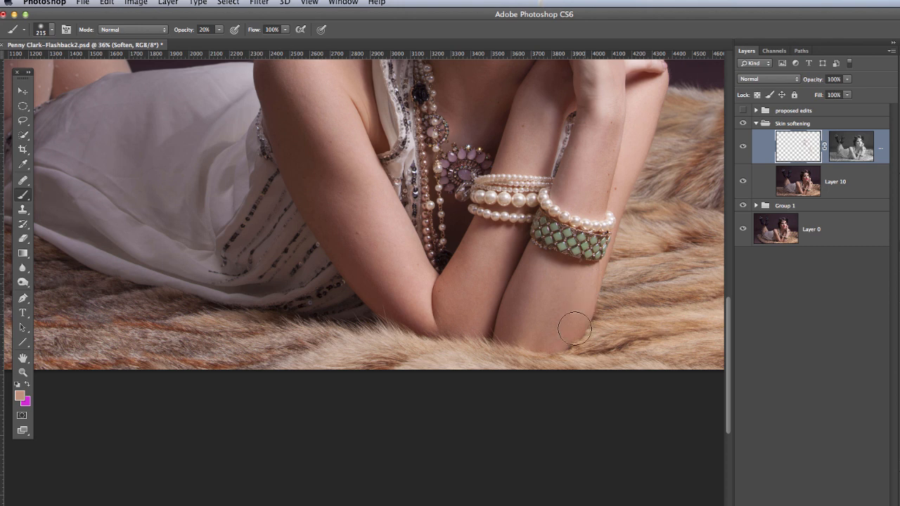
{"action": "mouse_move", "coordinate": [559, 319]}
{"action": "left_mouse_down"}
{"action": "mouse_move", "coordinate": [555, 336]}
{"action": "mouse_move", "coordinate": [548, 293]}
{"action": "left_mouse_up"}
{"action": "left_click", "coordinate": [544, 294], "text": "alt"}
{"action": "left_click", "coordinate": [584, 176], "text": "alt"}
{"action": "left_click", "coordinate": [600, 122], "text": "alt"}
{"action": "mouse_move", "coordinate": [556, 306]}
{"action": "left_mouse_down"}
{"action": "mouse_move", "coordinate": [590, 306]}
{"action": "mouse_move", "coordinate": [562, 307]}
{"action": "left_mouse_up"}
{"action": "key", "text": "1"}
{"action": "mouse_move", "coordinate": [536, 265]}
{"action": "left_mouse_down"}
{"action": "mouse_move", "coordinate": [515, 311]}
{"action": "mouse_move", "coordinate": [535, 263]}
{"action": "mouse_move", "coordinate": [516, 353]}
{"action": "mouse_move", "coordinate": [519, 285]}
{"action": "mouse_move", "coordinate": [545, 264]}
{"action": "mouse_move", "coordinate": [531, 334]}
{"action": "mouse_move", "coordinate": [547, 270]}
{"action": "mouse_move", "coordinate": [556, 273]}
{"action": "mouse_move", "coordinate": [546, 338]}
{"action": "mouse_move", "coordinate": [559, 287]}
{"action": "mouse_move", "coordinate": [540, 344]}
{"action": "left_mouse_up"}
Step: Sample the forearm skin above the pearl bracelets and paint over it with a 321 px brush at 20% opacity
{"action": "key", "text": "2"}
{"action": "left_click_drag", "start_coordinate": [518, 162], "coordinate": [491, 266]}
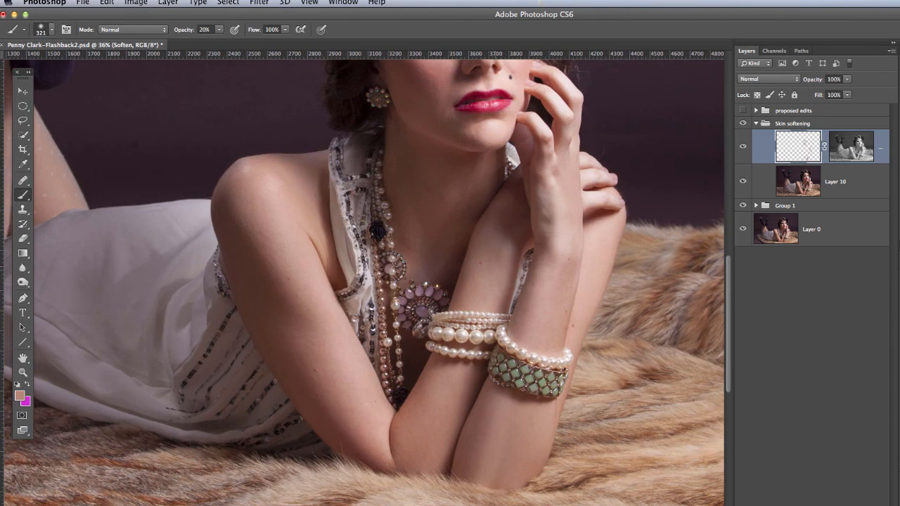
{"action": "left_click", "coordinate": [494, 267], "text": "alt"}
{"action": "mouse_move", "coordinate": [481, 287]}
{"action": "left_mouse_down"}
{"action": "mouse_move", "coordinate": [482, 251]}
{"action": "mouse_move", "coordinate": [496, 228]}
{"action": "mouse_move", "coordinate": [484, 251]}
{"action": "left_mouse_up"}
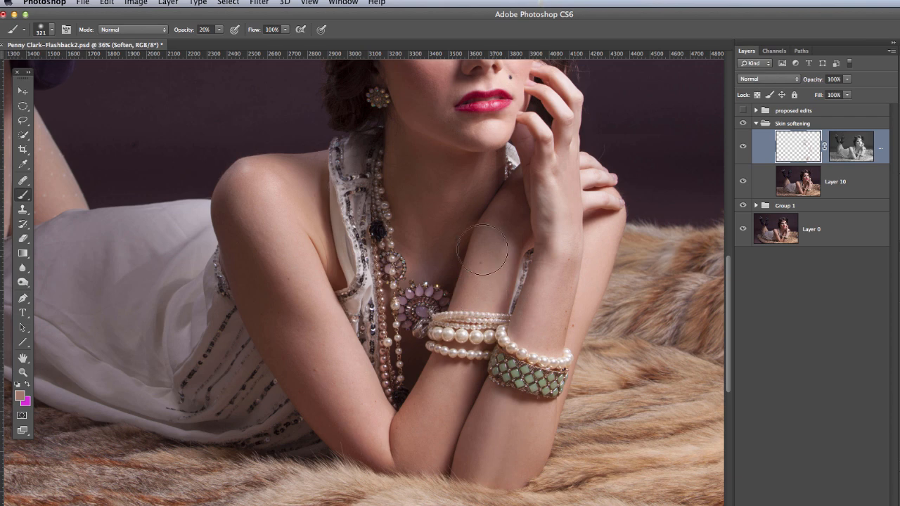
Step: Paint tones sampled along the upper arm and shoulder over that skin with the 321 px brush at 10–20% opacity
{"action": "left_click", "coordinate": [328, 320], "text": "alt"}
{"action": "mouse_move", "coordinate": [315, 301]}
{"action": "left_mouse_down"}
{"action": "mouse_move", "coordinate": [306, 275]}
{"action": "mouse_move", "coordinate": [371, 415]}
{"action": "mouse_move", "coordinate": [327, 405]}
{"action": "left_mouse_up"}
{"action": "left_click", "coordinate": [323, 402], "text": "alt"}
{"action": "mouse_move", "coordinate": [289, 357]}
{"action": "left_mouse_down"}
{"action": "mouse_move", "coordinate": [266, 291]}
{"action": "mouse_move", "coordinate": [344, 436]}
{"action": "mouse_move", "coordinate": [248, 243]}
{"action": "mouse_move", "coordinate": [277, 225]}
{"action": "left_mouse_up"}
{"action": "left_click", "coordinate": [271, 205], "text": "alt"}
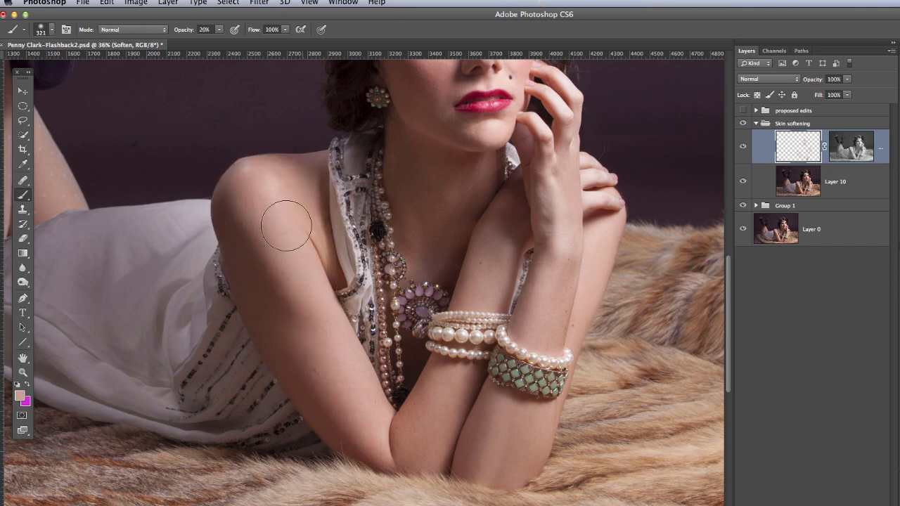
{"action": "left_click", "coordinate": [308, 180], "text": "alt"}
{"action": "mouse_move", "coordinate": [308, 180]}
{"action": "left_mouse_down"}
{"action": "mouse_move", "coordinate": [309, 208]}
{"action": "mouse_move", "coordinate": [312, 176]}
{"action": "mouse_move", "coordinate": [304, 186]}
{"action": "mouse_move", "coordinate": [275, 171]}
{"action": "mouse_move", "coordinate": [312, 169]}
{"action": "mouse_move", "coordinate": [306, 215]}
{"action": "mouse_move", "coordinate": [315, 239]}
{"action": "mouse_move", "coordinate": [325, 238]}
{"action": "mouse_move", "coordinate": [287, 181]}
{"action": "mouse_move", "coordinate": [264, 167]}
{"action": "mouse_move", "coordinate": [301, 203]}
{"action": "mouse_move", "coordinate": [261, 166]}
{"action": "mouse_move", "coordinate": [275, 220]}
{"action": "mouse_move", "coordinate": [242, 209]}
{"action": "mouse_move", "coordinate": [255, 204]}
{"action": "mouse_move", "coordinate": [278, 231]}
{"action": "mouse_move", "coordinate": [312, 320]}
{"action": "mouse_move", "coordinate": [272, 235]}
{"action": "mouse_move", "coordinate": [293, 263]}
{"action": "mouse_move", "coordinate": [302, 255]}
{"action": "mouse_move", "coordinate": [321, 293]}
{"action": "mouse_move", "coordinate": [272, 298]}
{"action": "mouse_move", "coordinate": [300, 294]}
{"action": "mouse_move", "coordinate": [301, 306]}
{"action": "mouse_move", "coordinate": [307, 296]}
{"action": "mouse_move", "coordinate": [310, 317]}
{"action": "mouse_move", "coordinate": [295, 258]}
{"action": "mouse_move", "coordinate": [308, 306]}
{"action": "mouse_move", "coordinate": [305, 283]}
{"action": "mouse_move", "coordinate": [285, 253]}
{"action": "mouse_move", "coordinate": [324, 338]}
{"action": "mouse_move", "coordinate": [287, 259]}
{"action": "mouse_move", "coordinate": [301, 300]}
{"action": "mouse_move", "coordinate": [374, 419]}
{"action": "left_mouse_up"}
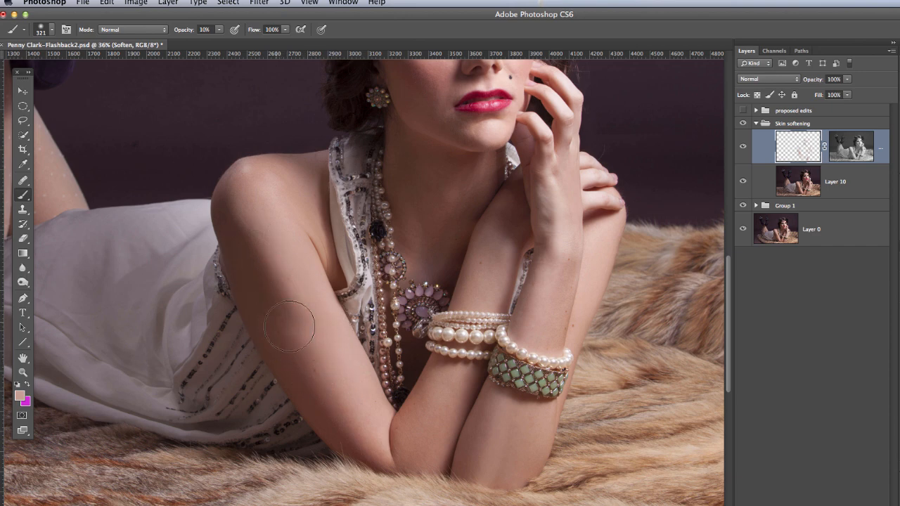
Step: Paint the shaded outer side of the upper arm at 10% opacity, and sample a skin tone below the green bracelet
{"action": "left_click", "coordinate": [270, 289], "text": "alt"}
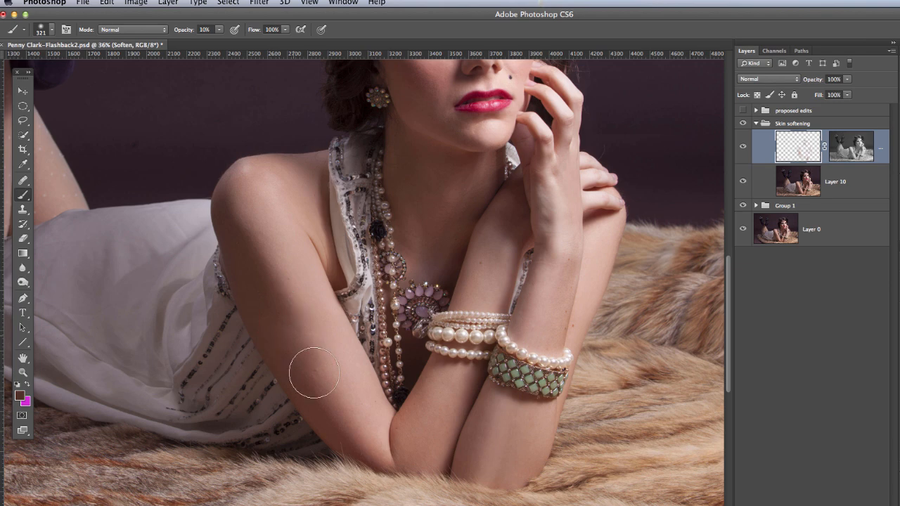
{"action": "mouse_move", "coordinate": [337, 424]}
{"action": "left_mouse_down"}
{"action": "mouse_move", "coordinate": [267, 299]}
{"action": "mouse_move", "coordinate": [340, 431]}
{"action": "mouse_move", "coordinate": [284, 358]}
{"action": "mouse_move", "coordinate": [324, 378]}
{"action": "left_mouse_up"}
{"action": "left_click_drag", "start_coordinate": [200, 307], "coordinate": [241, 277]}
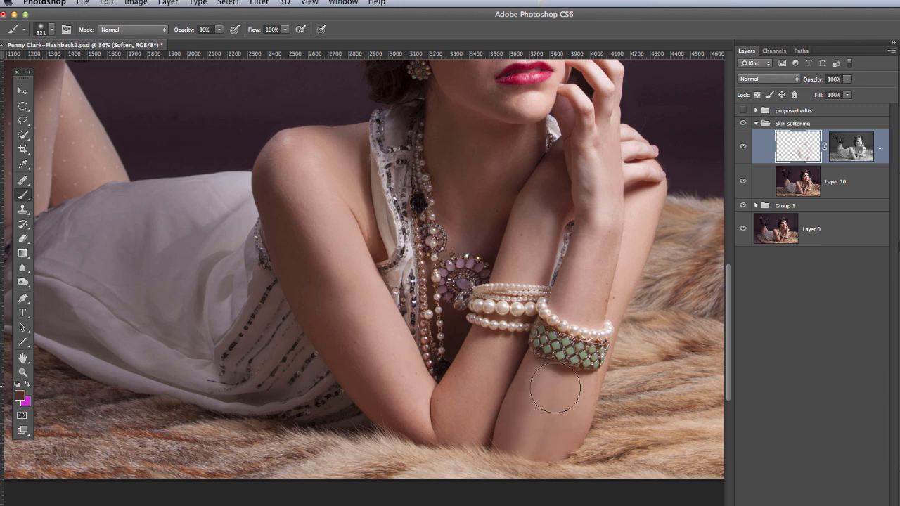
{"action": "left_click", "coordinate": [567, 410], "text": "alt"}
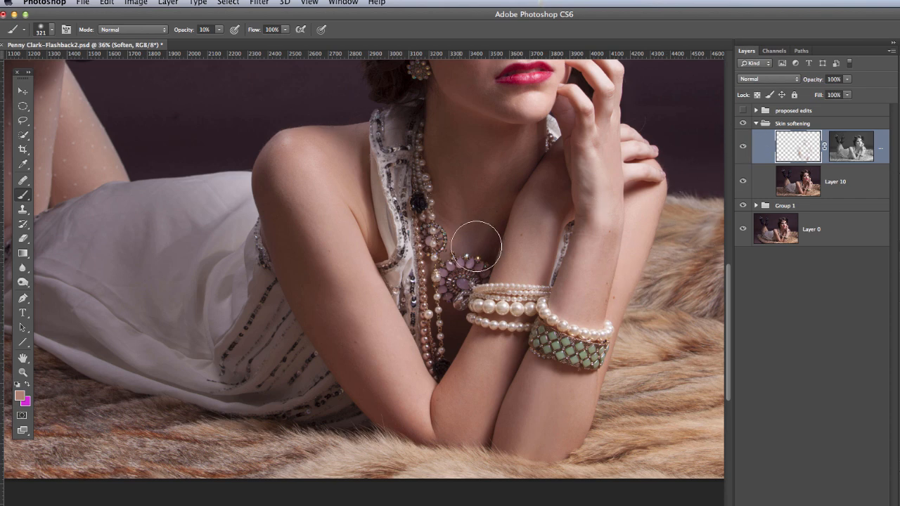
Step: Compare the full figure with the Soften layer hidden and shown, leaving the layer visible
{"action": "key", "text": "z"}
{"action": "left_click_drag", "start_coordinate": [470, 243], "coordinate": [442, 255]}
{"action": "key", "text": "b"}
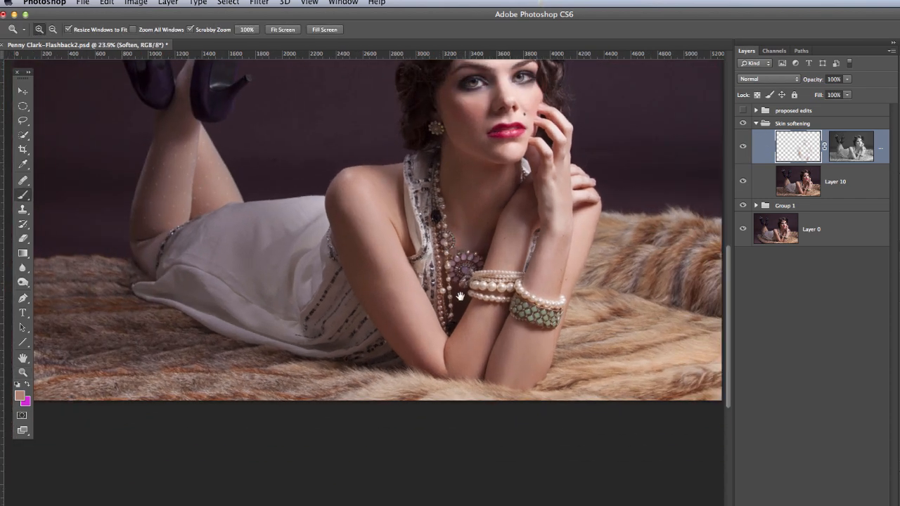
{"action": "key", "text": "space"}
{"action": "mouse_move", "coordinate": [488, 212]}
{"action": "left_mouse_down"}
{"action": "mouse_move", "coordinate": [471, 326]}
{"action": "mouse_move", "coordinate": [477, 310]}
{"action": "mouse_move", "coordinate": [476, 319]}
{"action": "left_mouse_up"}
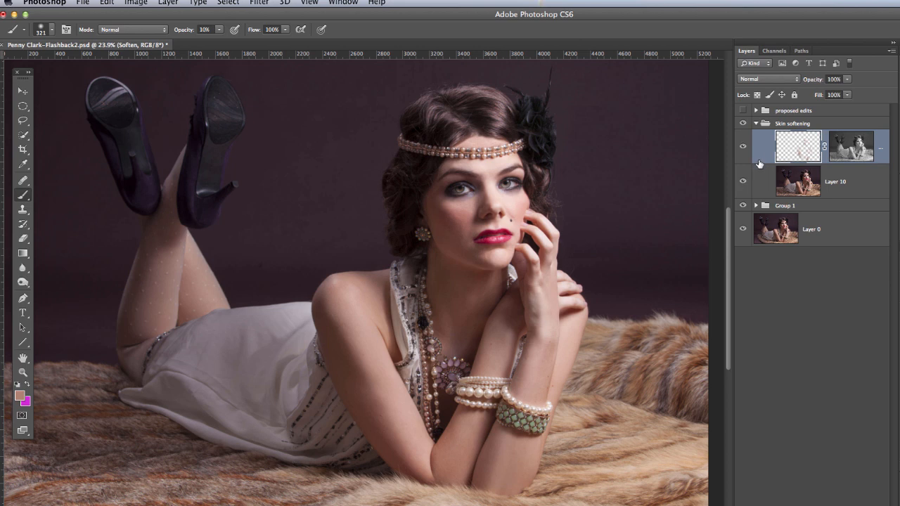
{"action": "left_click", "coordinate": [743, 146]}
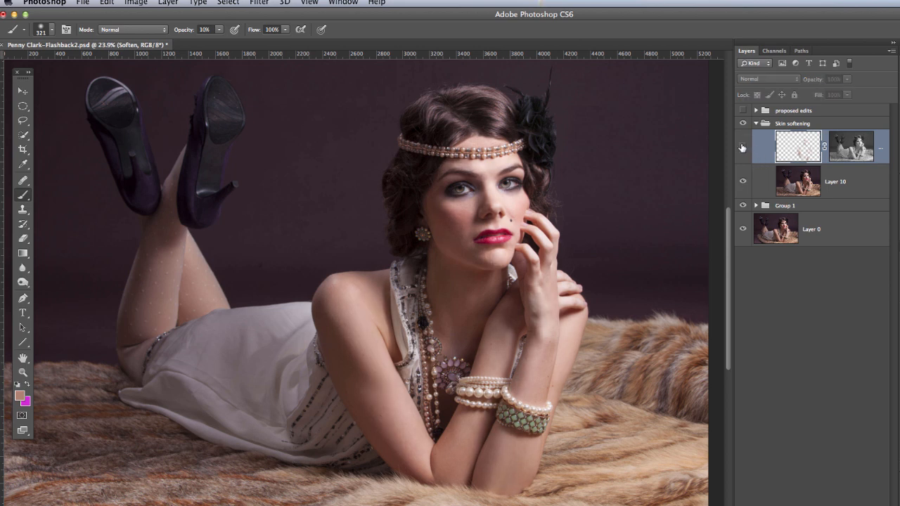
{"action": "left_click", "coordinate": [743, 146]}
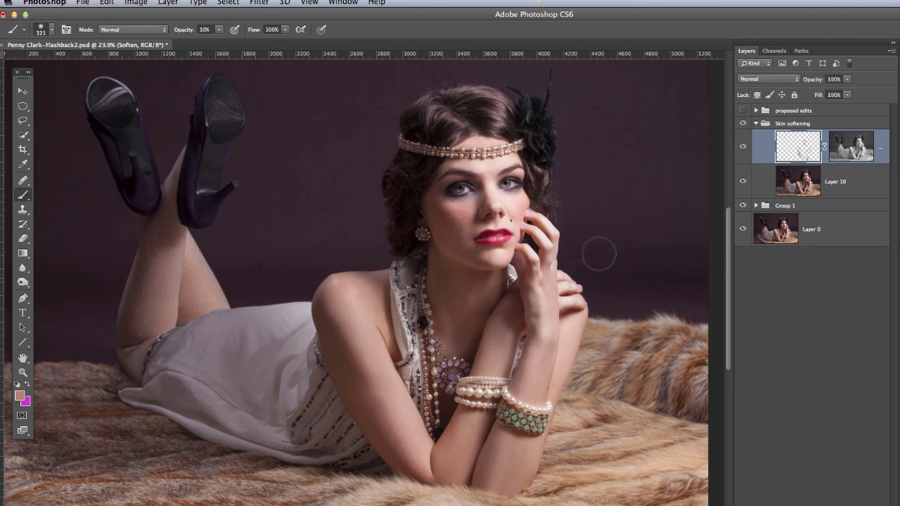
{"action": "left_click", "coordinate": [743, 146]}
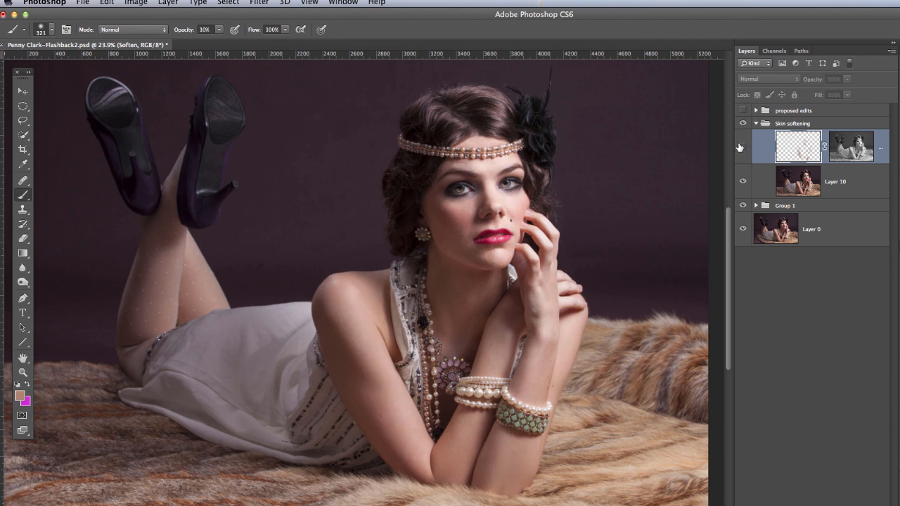
{"action": "left_click", "coordinate": [744, 147]}
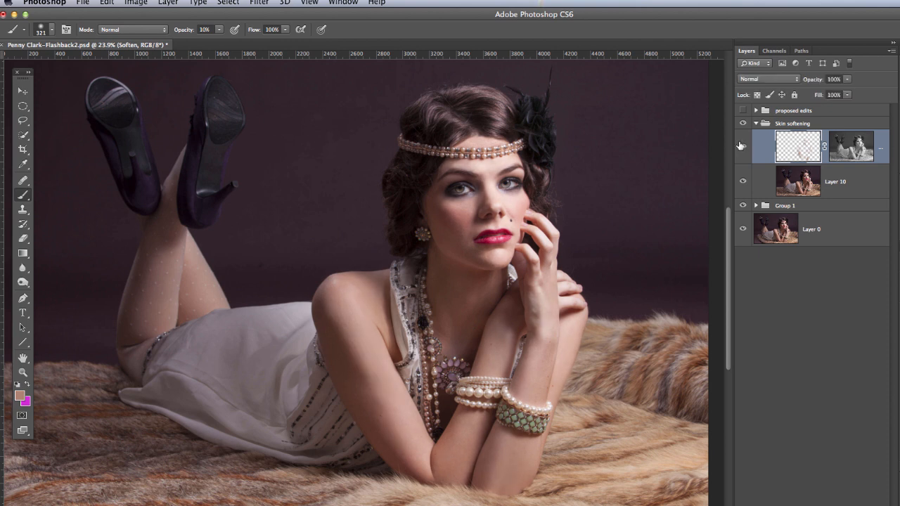
{"action": "left_click", "coordinate": [743, 146]}
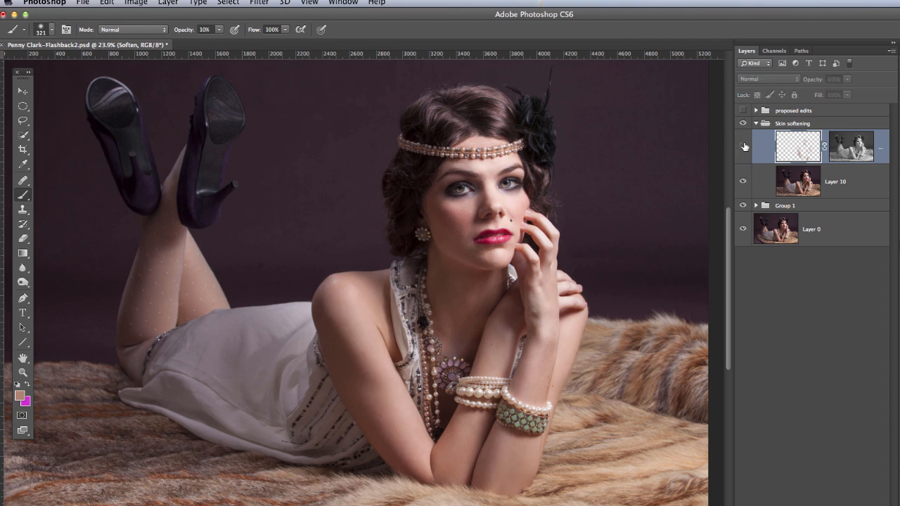
{"action": "left_click", "coordinate": [743, 147]}
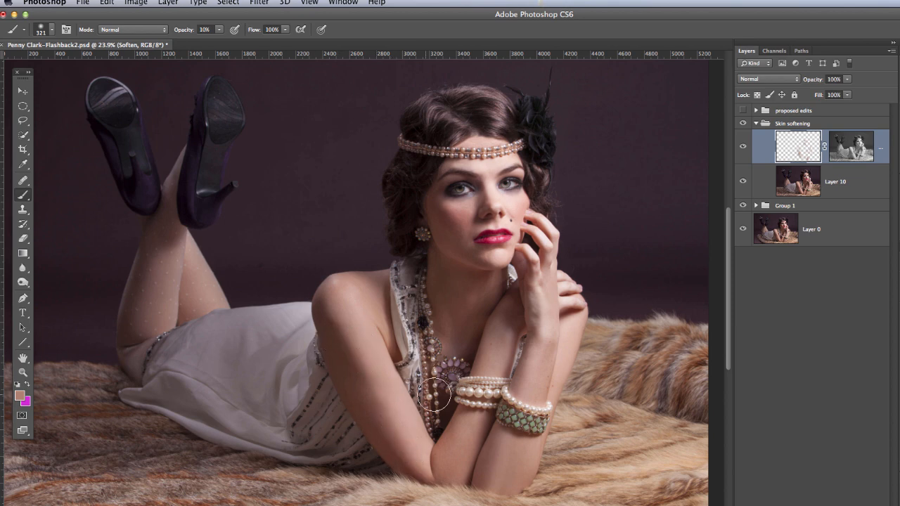
Step: Sample a light tone from the upper arm beside the necklace and paint toward the elbow at 10% opacity
{"action": "key", "text": "z"}
{"action": "mouse_move", "coordinate": [392, 392]}
{"action": "left_mouse_down"}
{"action": "mouse_move", "coordinate": [412, 396]}
{"action": "mouse_move", "coordinate": [405, 403]}
{"action": "mouse_move", "coordinate": [432, 396]}
{"action": "mouse_move", "coordinate": [398, 414]}
{"action": "left_mouse_up"}
{"action": "key", "text": "b"}
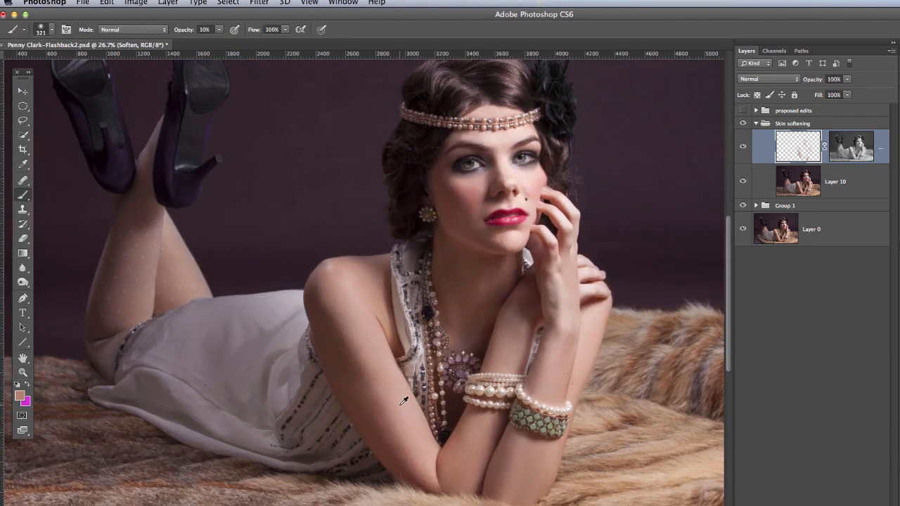
{"action": "left_click", "coordinate": [405, 400], "text": "alt"}
{"action": "left_click_drag", "start_coordinate": [386, 411], "coordinate": [411, 457]}
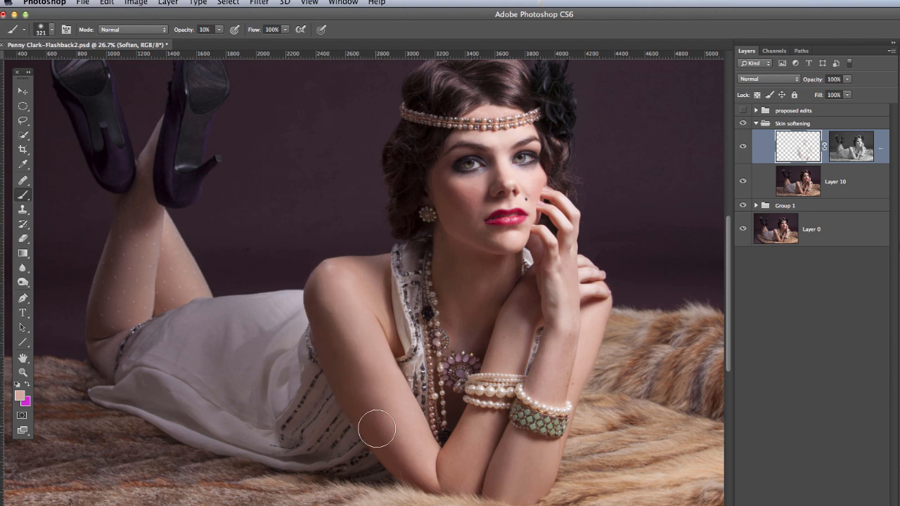
Step: Check the repainted arm by hiding and showing the Soften layer, leaving it visible
{"action": "left_click", "coordinate": [741, 149]}
{"action": "left_click", "coordinate": [744, 146]}
{"action": "left_click", "coordinate": [746, 146]}
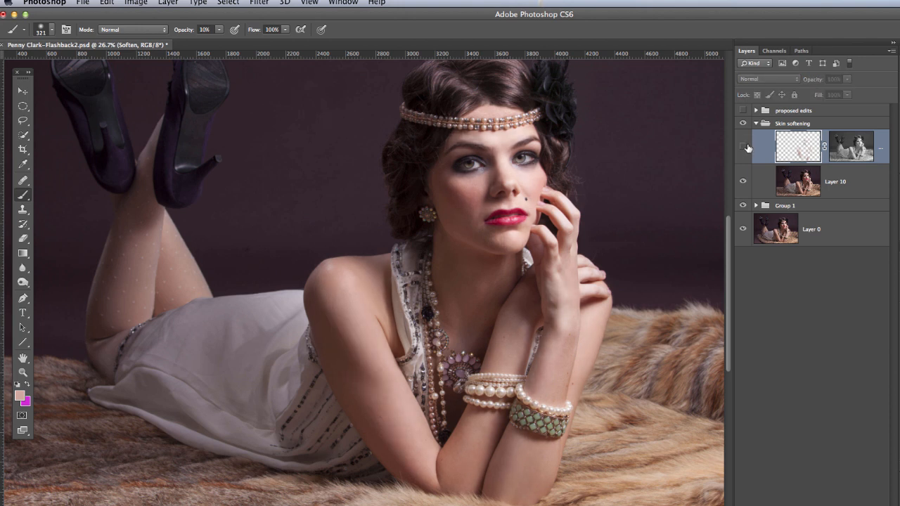
{"action": "left_click", "coordinate": [747, 147]}
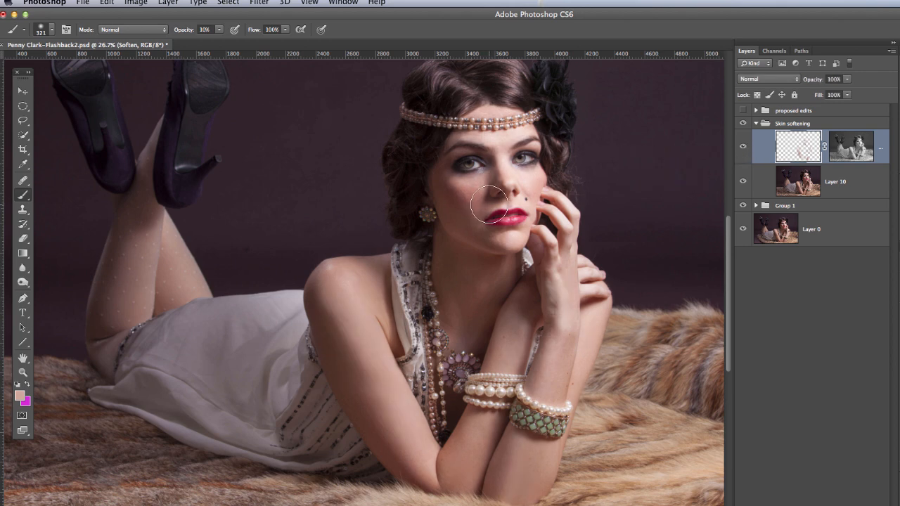
Step: Sample the blush tone on the cheek beside the nose and paint over that cheek with the 321 px brush at 20% opacity
{"action": "key", "text": "z"}
{"action": "left_click_drag", "start_coordinate": [502, 197], "coordinate": [581, 208]}
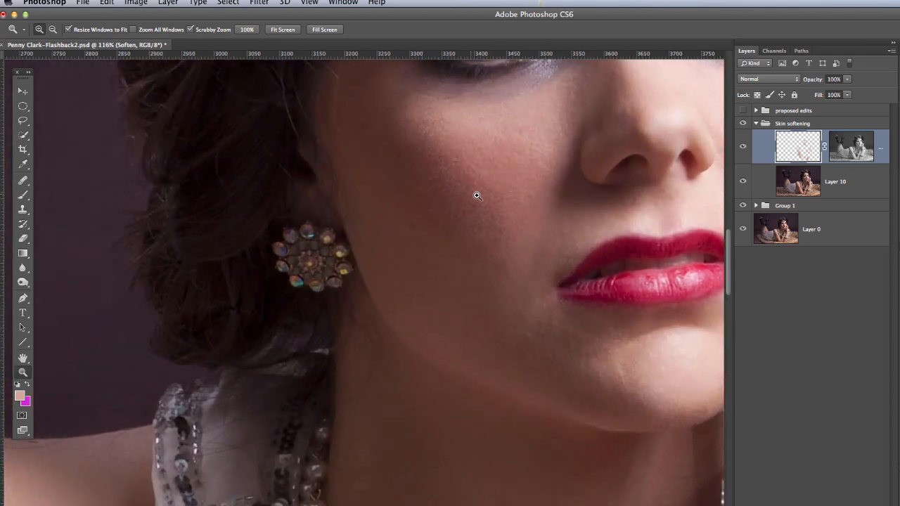
{"action": "key", "text": "b"}
{"action": "key", "text": "bracketright"}
{"action": "key", "text": "bracketright"}
{"action": "key", "text": "bracketright"}
{"action": "key", "text": "bracketright"}
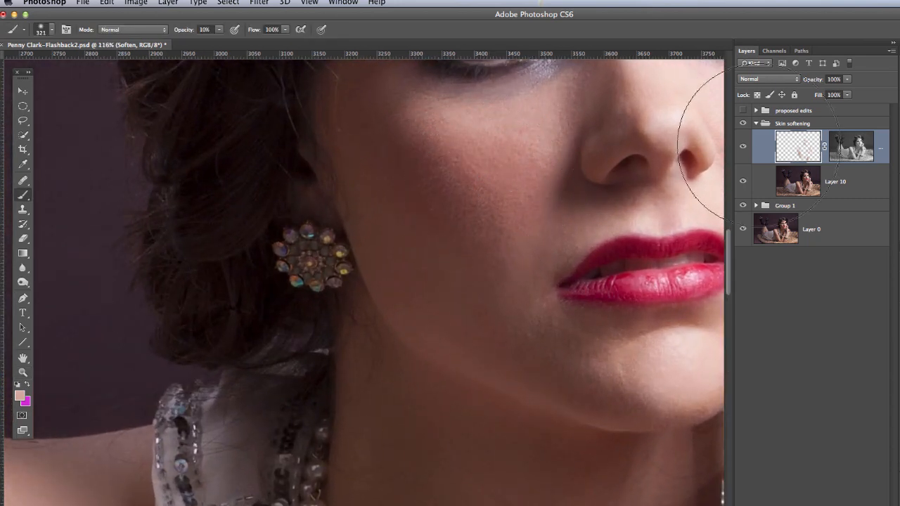
{"action": "left_click", "coordinate": [514, 169], "text": "alt"}
{"action": "key", "text": "2"}
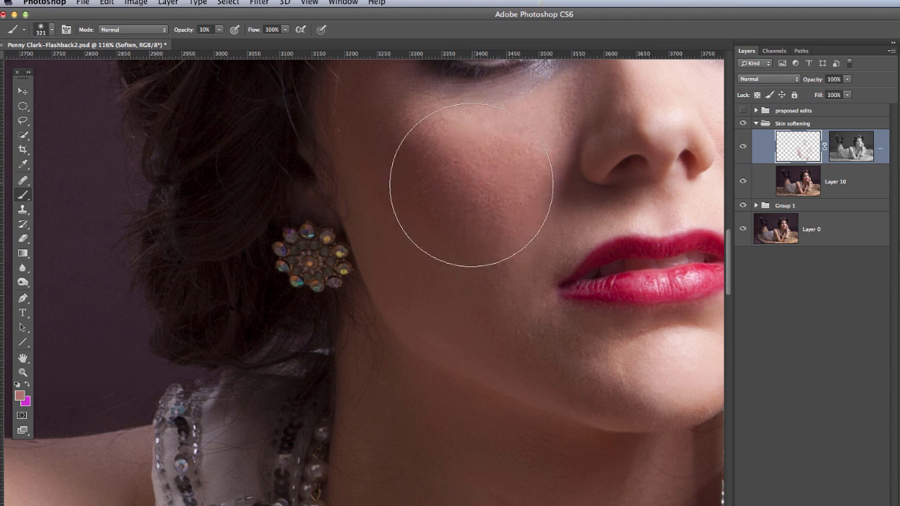
{"action": "mouse_move", "coordinate": [484, 187]}
{"action": "left_mouse_down"}
{"action": "mouse_move", "coordinate": [459, 179]}
{"action": "mouse_move", "coordinate": [470, 194]}
{"action": "mouse_move", "coordinate": [456, 177]}
{"action": "mouse_move", "coordinate": [485, 196]}
{"action": "mouse_move", "coordinate": [465, 163]}
{"action": "mouse_move", "coordinate": [502, 192]}
{"action": "mouse_move", "coordinate": [470, 152]}
{"action": "mouse_move", "coordinate": [504, 183]}
{"action": "mouse_move", "coordinate": [457, 161]}
{"action": "mouse_move", "coordinate": [506, 192]}
{"action": "mouse_move", "coordinate": [459, 154]}
{"action": "mouse_move", "coordinate": [491, 177]}
{"action": "mouse_move", "coordinate": [501, 85]}
{"action": "left_mouse_up"}
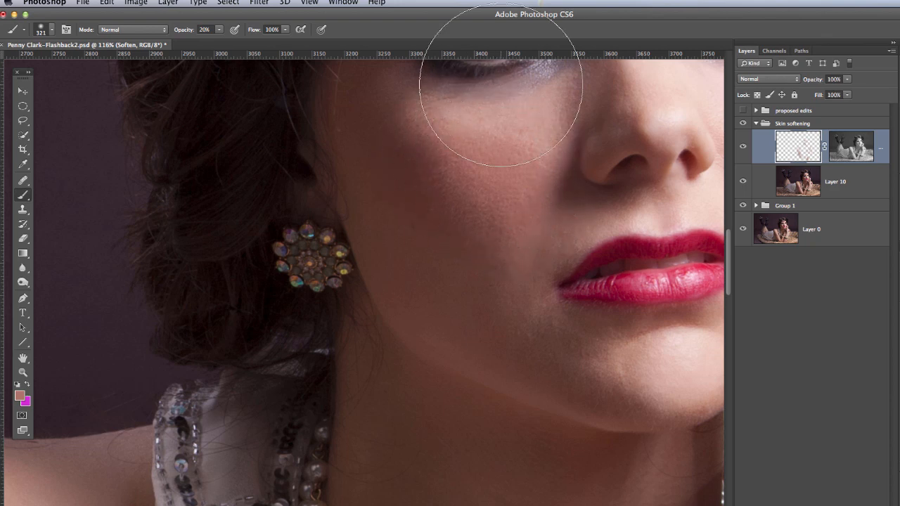
Step: Sample a lighter tone below the eye and blend it across the same cheek toward the earring
{"action": "key", "text": "z"}
{"action": "mouse_move", "coordinate": [494, 253]}
{"action": "left_mouse_down"}
{"action": "mouse_move", "coordinate": [453, 277]}
{"action": "mouse_move", "coordinate": [432, 277]}
{"action": "mouse_move", "coordinate": [467, 285]}
{"action": "mouse_move", "coordinate": [470, 296]}
{"action": "left_mouse_up"}
{"action": "key", "text": "b"}
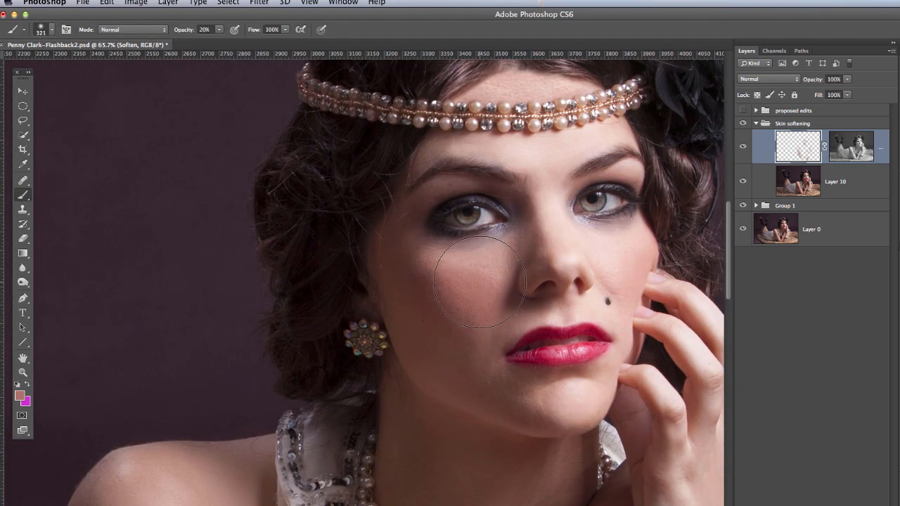
{"action": "left_click", "coordinate": [496, 263], "text": "alt"}
{"action": "left_click_drag", "start_coordinate": [488, 269], "coordinate": [392, 300]}
Step: Sample the forehead skin above the beaded headband and paint over it with a 130 px brush at 20% opacity
{"action": "key", "text": "z"}
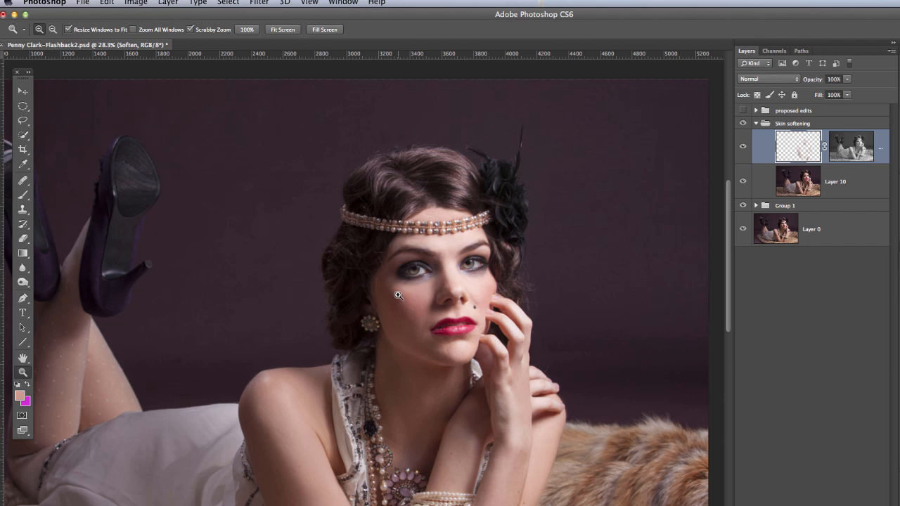
{"action": "key", "text": "b"}
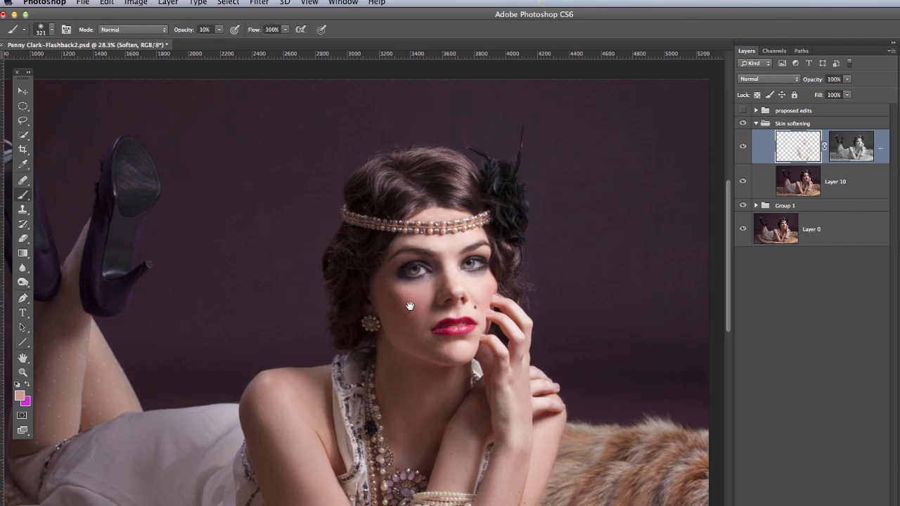
{"action": "left_click_drag", "start_coordinate": [412, 298], "coordinate": [417, 296]}
{"action": "key", "text": "z"}
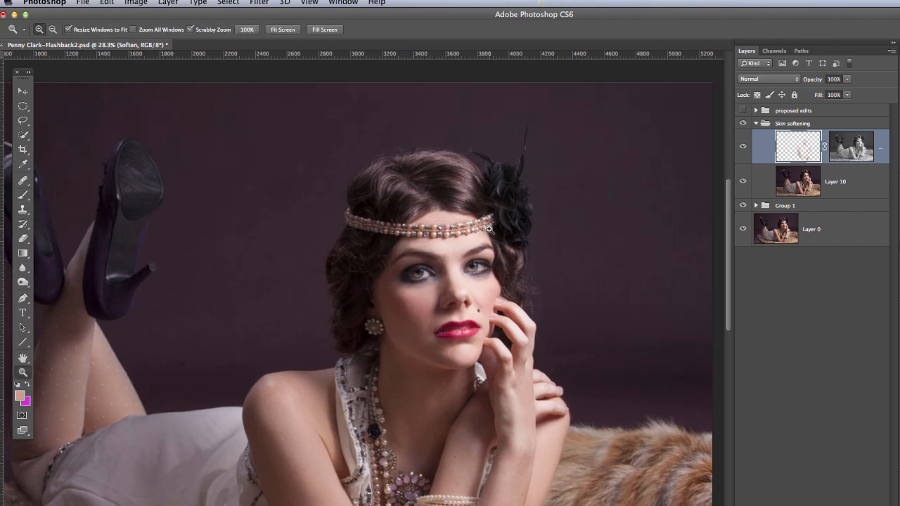
{"action": "left_click", "coordinate": [445, 221]}
{"action": "key", "text": "b"}
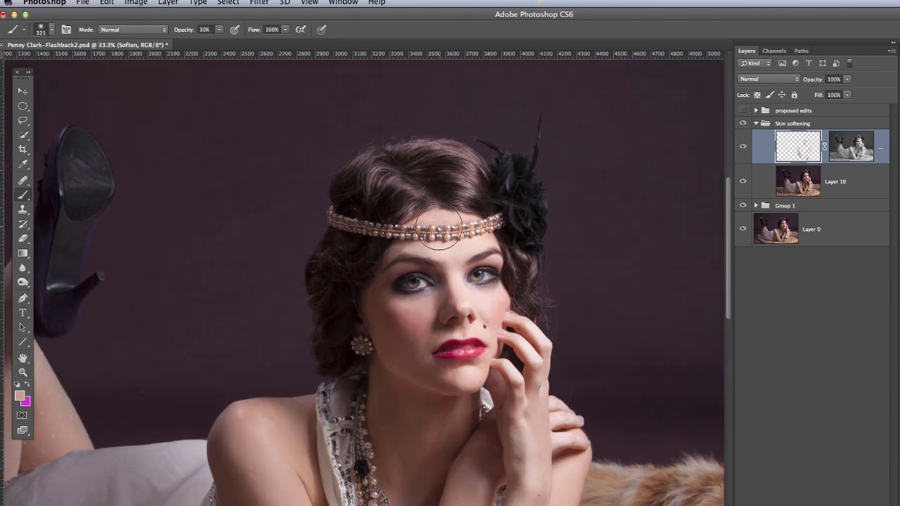
{"action": "key", "text": "z"}
{"action": "left_click_drag", "start_coordinate": [436, 218], "coordinate": [491, 231]}
{"action": "key", "text": "b"}
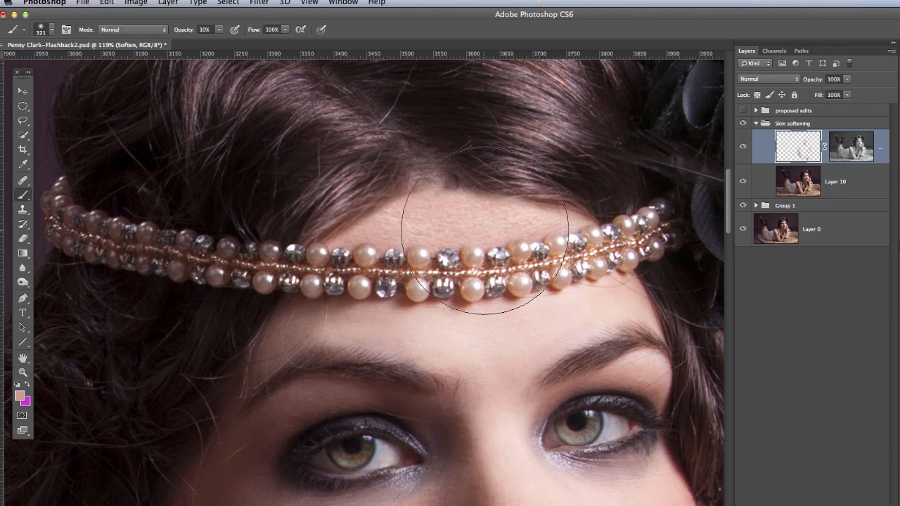
{"action": "left_click_drag", "start_coordinate": [476, 228], "coordinate": [426, 229]}
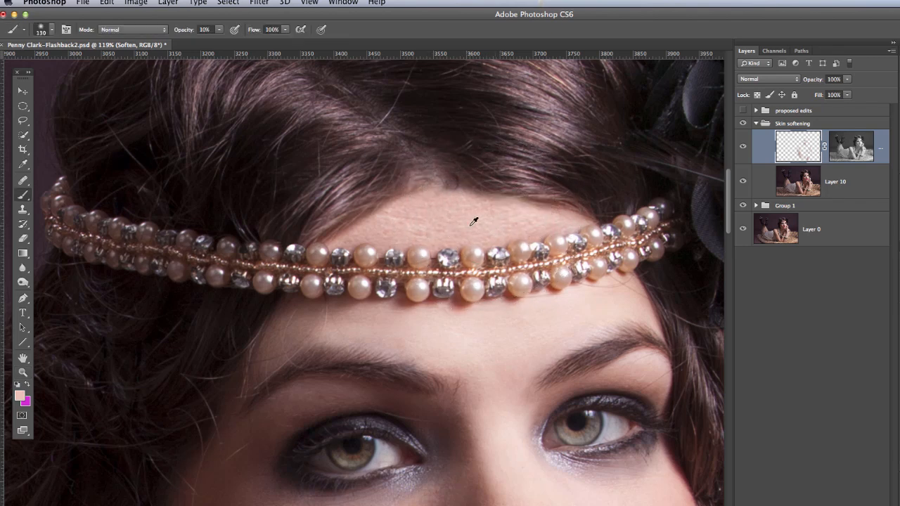
{"action": "key", "text": "2"}
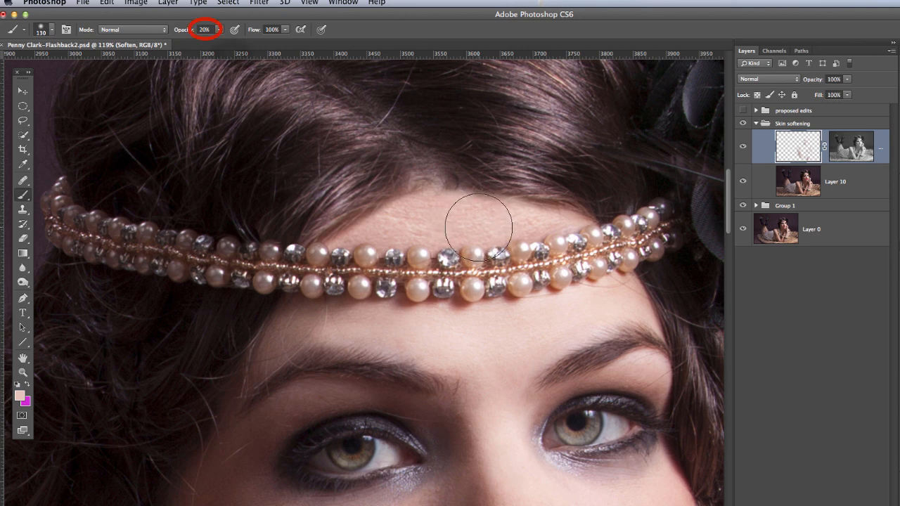
{"action": "mouse_move", "coordinate": [434, 225]}
{"action": "left_mouse_down"}
{"action": "mouse_move", "coordinate": [373, 232]}
{"action": "mouse_move", "coordinate": [562, 219]}
{"action": "mouse_move", "coordinate": [354, 237]}
{"action": "mouse_move", "coordinate": [402, 225]}
{"action": "mouse_move", "coordinate": [575, 221]}
{"action": "mouse_move", "coordinate": [462, 230]}
{"action": "mouse_move", "coordinate": [443, 223]}
{"action": "mouse_move", "coordinate": [485, 200]}
{"action": "mouse_move", "coordinate": [462, 200]}
{"action": "mouse_move", "coordinate": [413, 210]}
{"action": "mouse_move", "coordinate": [483, 203]}
{"action": "mouse_move", "coordinate": [374, 215]}
{"action": "mouse_move", "coordinate": [352, 232]}
{"action": "mouse_move", "coordinate": [573, 219]}
{"action": "mouse_move", "coordinate": [476, 234]}
{"action": "mouse_move", "coordinate": [513, 236]}
{"action": "mouse_move", "coordinate": [492, 239]}
{"action": "mouse_move", "coordinate": [559, 227]}
{"action": "mouse_move", "coordinate": [464, 230]}
{"action": "mouse_move", "coordinate": [425, 224]}
{"action": "mouse_move", "coordinate": [502, 211]}
{"action": "mouse_move", "coordinate": [424, 212]}
{"action": "mouse_move", "coordinate": [341, 239]}
{"action": "mouse_move", "coordinate": [366, 218]}
{"action": "mouse_move", "coordinate": [324, 201]}
{"action": "mouse_move", "coordinate": [355, 196]}
{"action": "mouse_move", "coordinate": [385, 211]}
{"action": "left_mouse_up"}
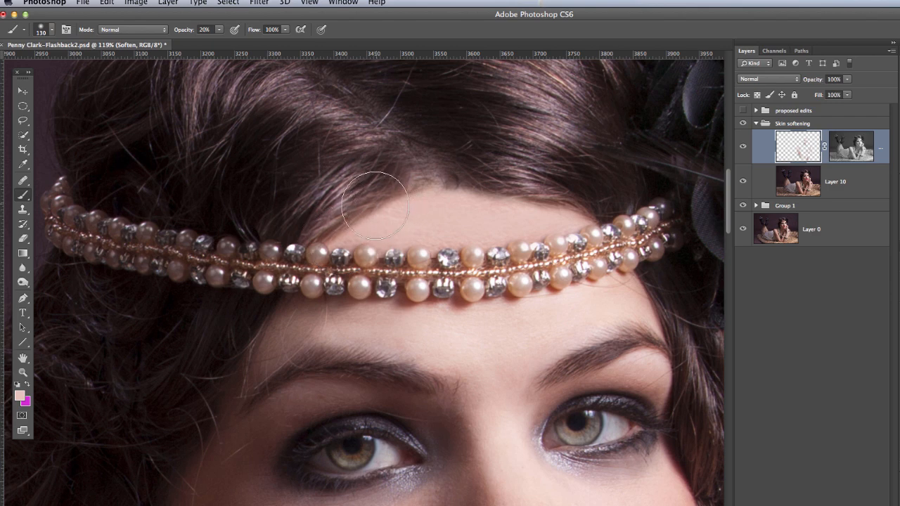
{"action": "key", "text": "z"}
{"action": "mouse_move", "coordinate": [390, 237]}
{"action": "left_mouse_down"}
{"action": "mouse_move", "coordinate": [342, 257]}
{"action": "mouse_move", "coordinate": [375, 258]}
{"action": "mouse_move", "coordinate": [453, 227]}
{"action": "mouse_move", "coordinate": [469, 236]}
{"action": "mouse_move", "coordinate": [434, 240]}
{"action": "mouse_move", "coordinate": [487, 236]}
{"action": "mouse_move", "coordinate": [415, 238]}
{"action": "mouse_move", "coordinate": [478, 237]}
{"action": "mouse_move", "coordinate": [523, 230]}
{"action": "mouse_move", "coordinate": [525, 221]}
{"action": "mouse_move", "coordinate": [438, 206]}
{"action": "mouse_move", "coordinate": [458, 219]}
{"action": "left_mouse_up"}
{"action": "key", "text": "b"}
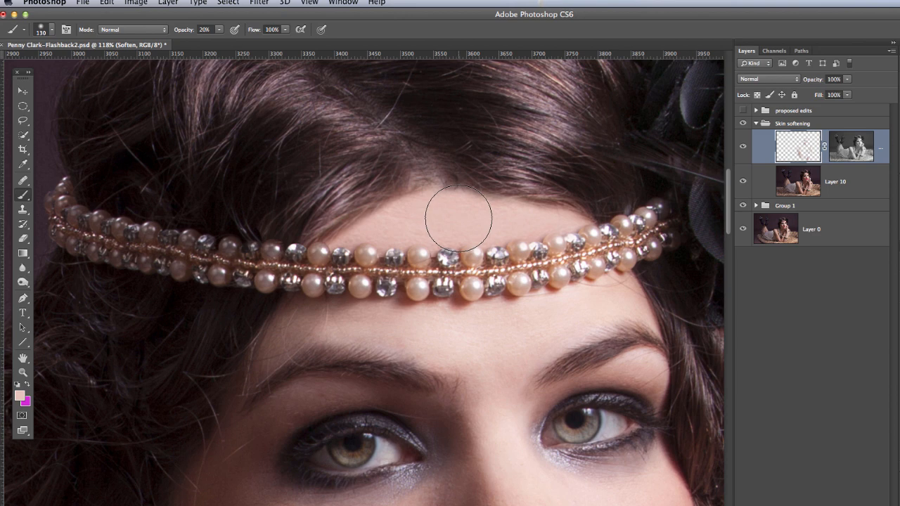
Step: Sample a darker skin tone beside the hairline and shade the forehead edge above the beaded headband with the 130 px brush at 10% opacity
{"action": "key", "text": "e"}
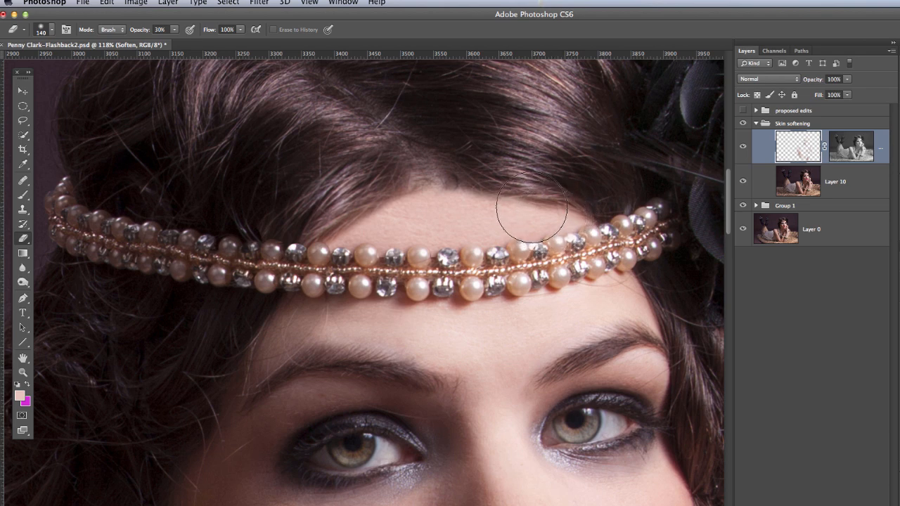
{"action": "key", "text": "b"}
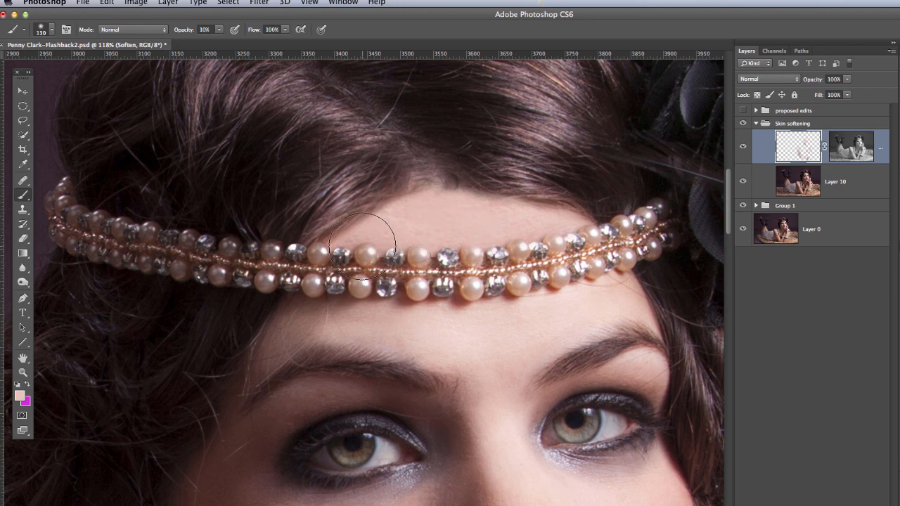
{"action": "left_click", "coordinate": [278, 341], "text": "alt"}
{"action": "mouse_move", "coordinate": [394, 224]}
{"action": "left_mouse_down"}
{"action": "mouse_move", "coordinate": [427, 201]}
{"action": "mouse_move", "coordinate": [397, 225]}
{"action": "mouse_move", "coordinate": [386, 220]}
{"action": "mouse_move", "coordinate": [413, 201]}
{"action": "mouse_move", "coordinate": [332, 247]}
{"action": "mouse_move", "coordinate": [406, 196]}
{"action": "mouse_move", "coordinate": [372, 211]}
{"action": "left_mouse_up"}
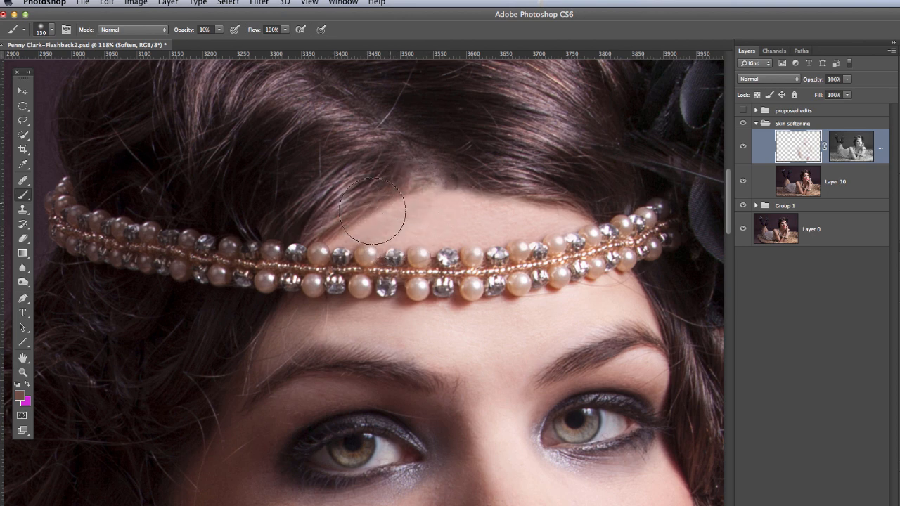
{"action": "mouse_move", "coordinate": [432, 186]}
{"action": "left_mouse_down"}
{"action": "mouse_move", "coordinate": [440, 179]}
{"action": "mouse_move", "coordinate": [394, 202]}
{"action": "left_mouse_up"}
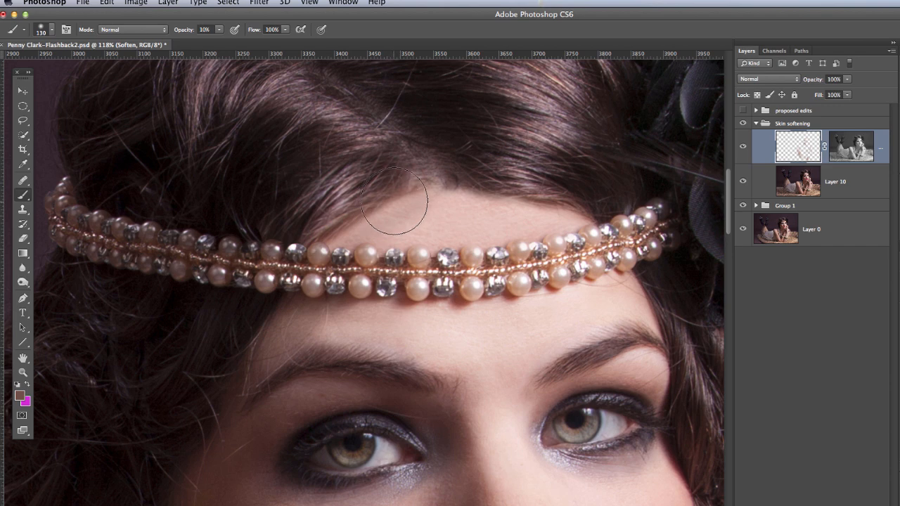
{"action": "mouse_move", "coordinate": [317, 244]}
{"action": "left_mouse_down"}
{"action": "mouse_move", "coordinate": [366, 216]}
{"action": "mouse_move", "coordinate": [317, 247]}
{"action": "left_mouse_up"}
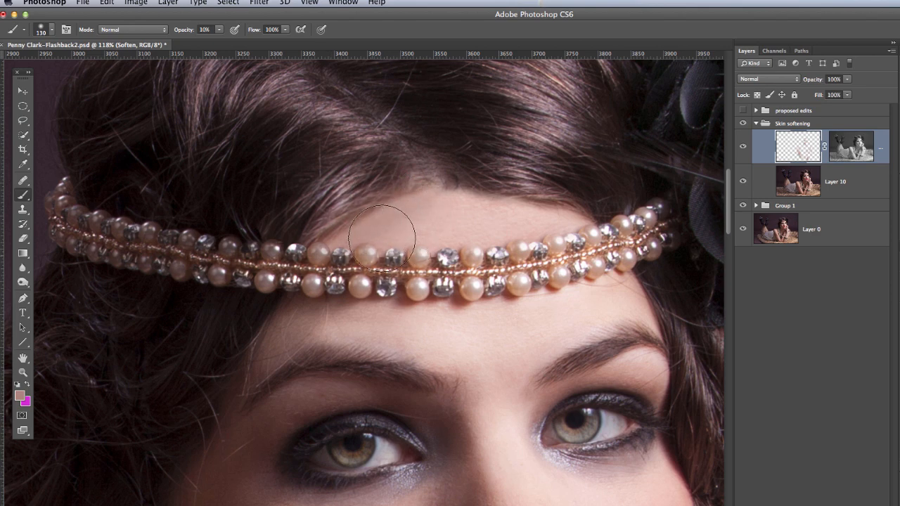
Step: Partly erase the paint on the forehead above the headband with the 140 px eraser, using 10% and 30% opacity
{"action": "key", "text": "e"}
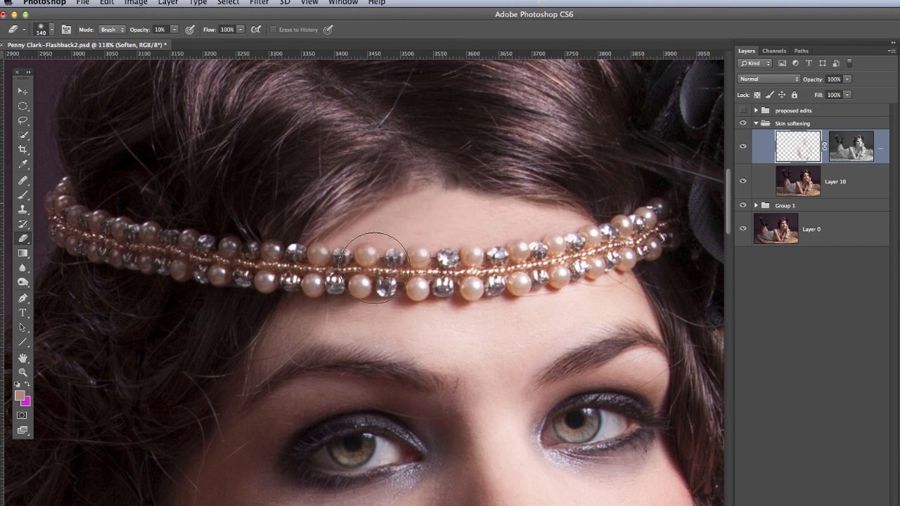
{"action": "key", "text": "z"}
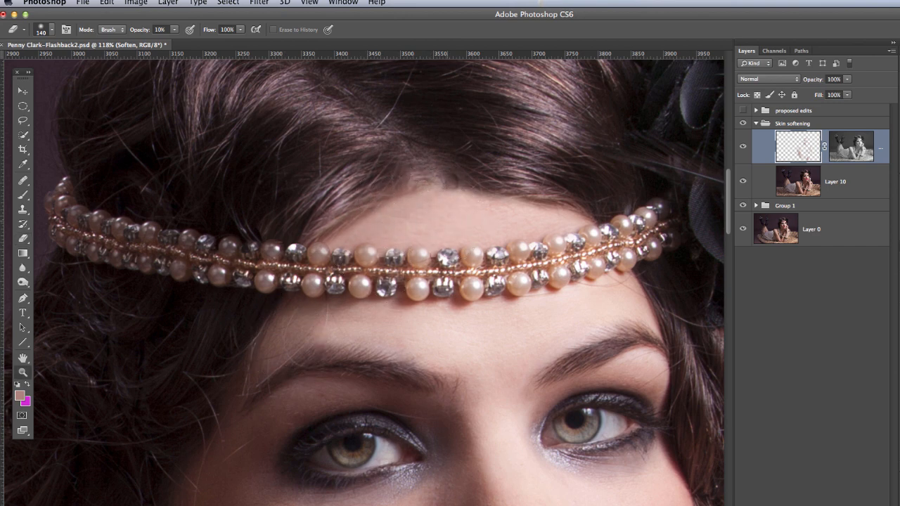
{"action": "left_click_drag", "start_coordinate": [443, 232], "coordinate": [365, 242]}
{"action": "key", "text": "e"}
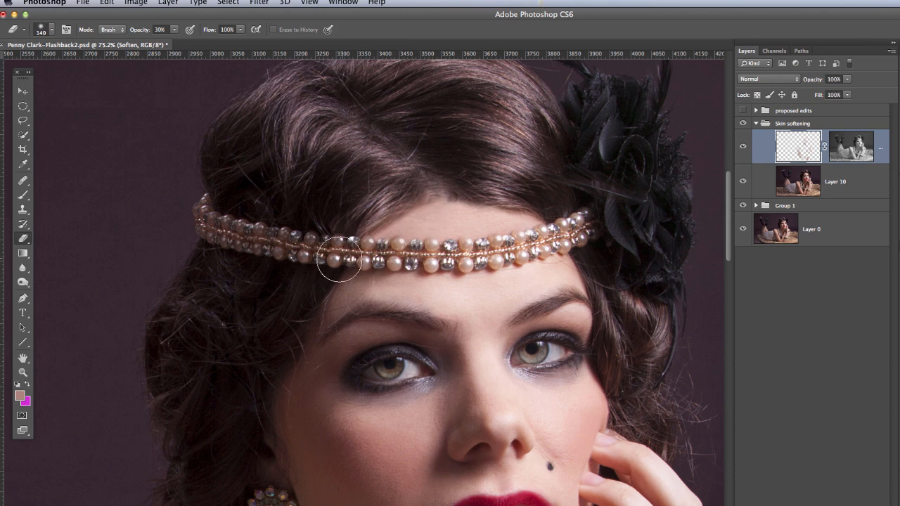
Step: Sample the pale forehead skin above the headband and blend that area with the 130 px brush at 10% opacity
{"action": "key", "text": "z"}
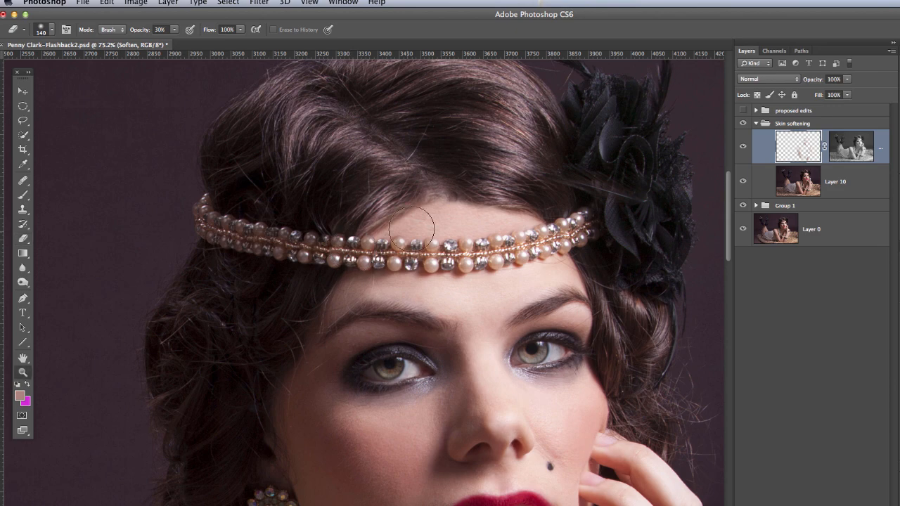
{"action": "mouse_move", "coordinate": [421, 221]}
{"action": "left_mouse_down"}
{"action": "mouse_move", "coordinate": [439, 229]}
{"action": "mouse_move", "coordinate": [407, 227]}
{"action": "mouse_move", "coordinate": [442, 234]}
{"action": "mouse_move", "coordinate": [458, 227]}
{"action": "left_mouse_up"}
{"action": "key", "text": "e"}
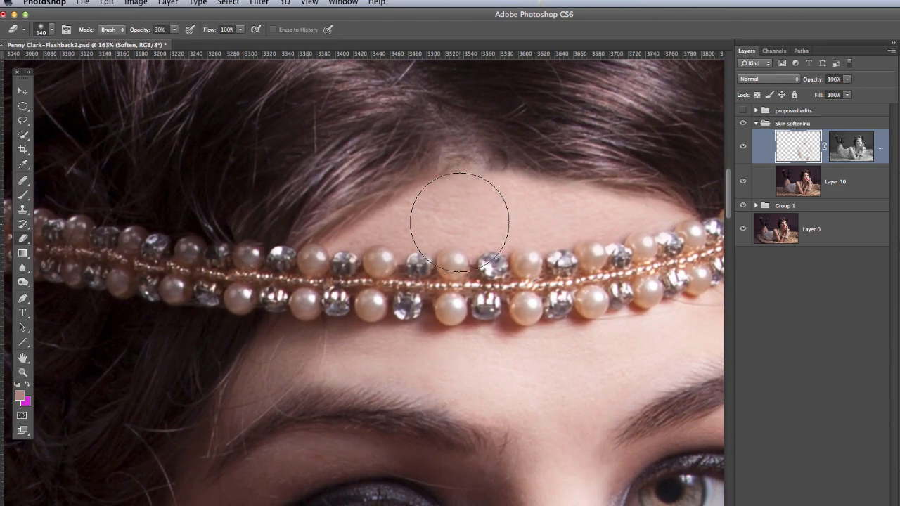
{"action": "key", "text": "b"}
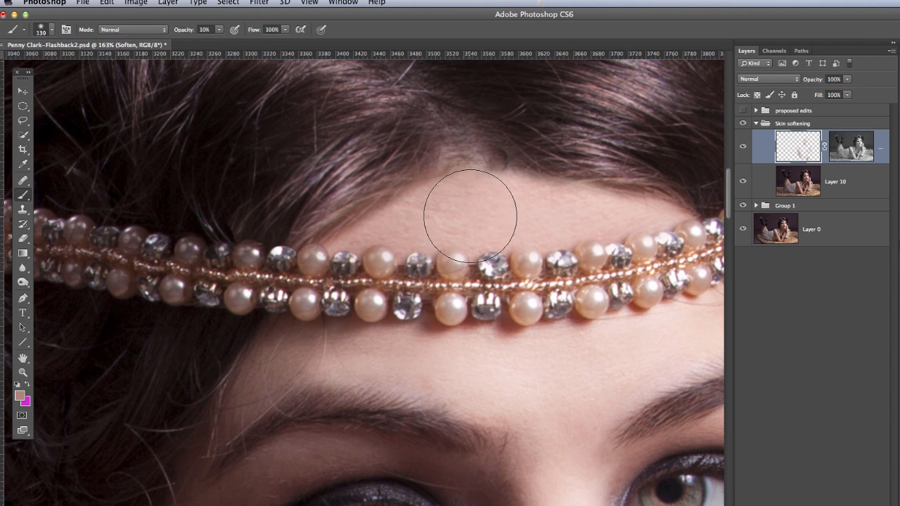
{"action": "left_click", "coordinate": [492, 217], "text": "alt"}
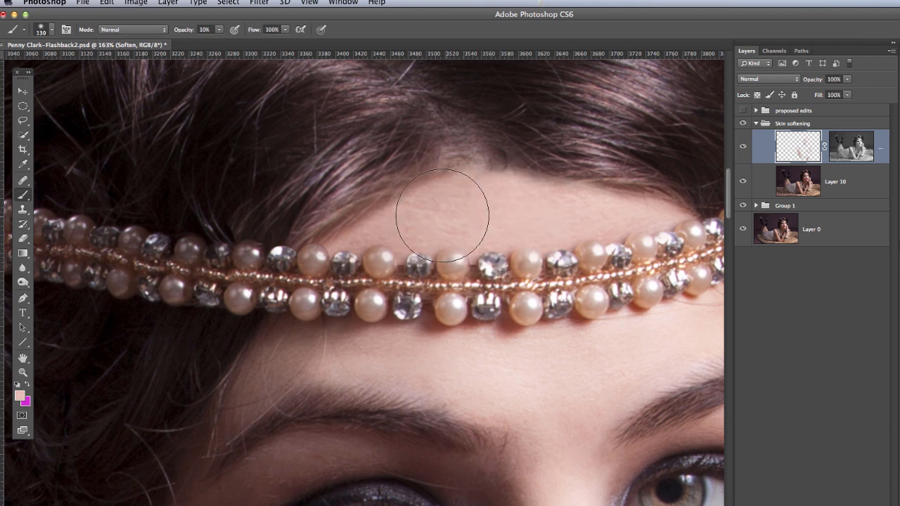
Step: Compare the whole portrait with the Soften layer hidden and shown, leaving the layer visible
{"action": "key", "text": "z"}
{"action": "left_click_drag", "start_coordinate": [483, 213], "coordinate": [380, 246]}
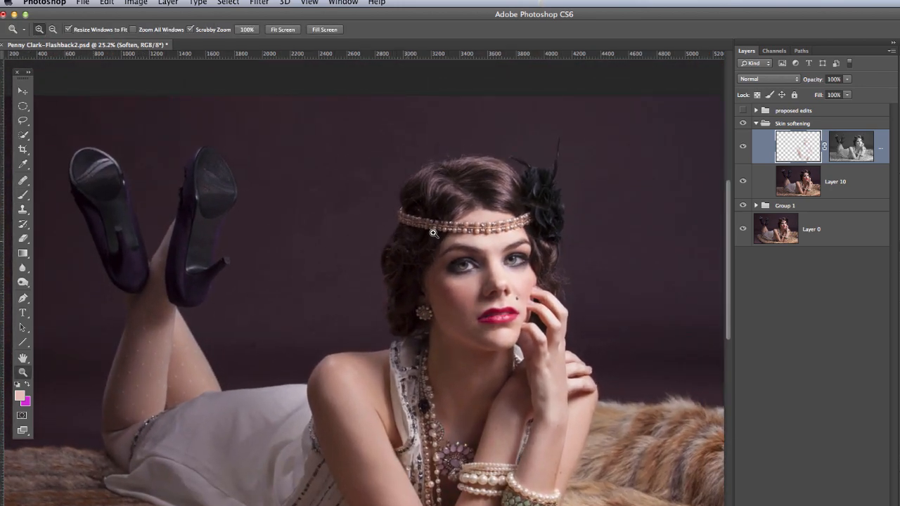
{"action": "key", "text": "b"}
{"action": "left_click", "coordinate": [742, 149]}
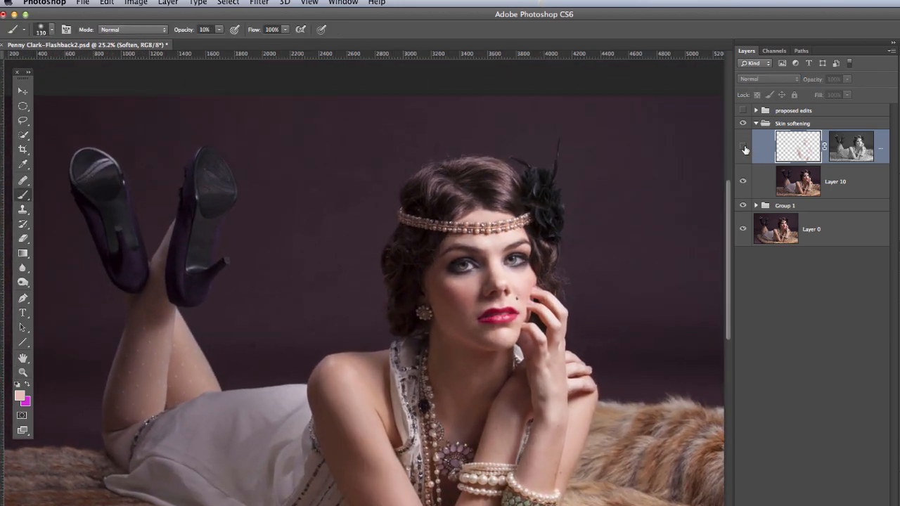
{"action": "left_click", "coordinate": [744, 148]}
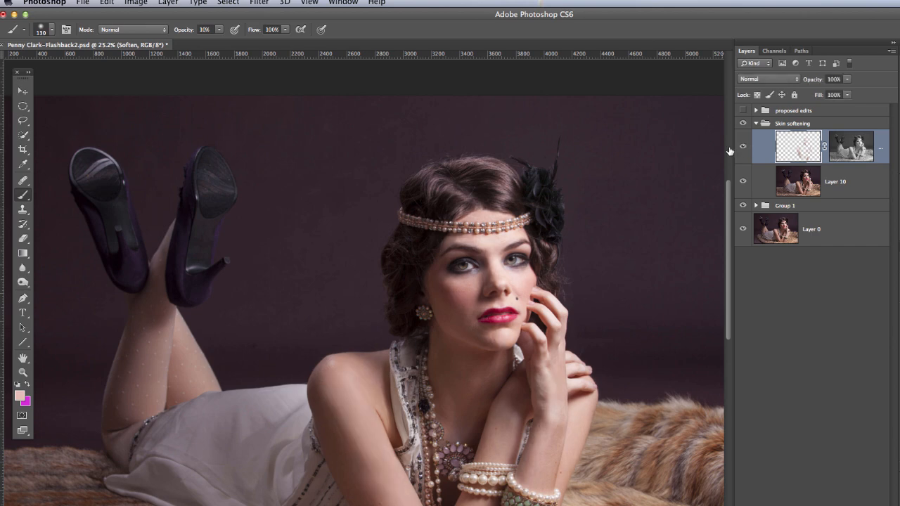
Step: Add a new empty layer above the Soften layer for Healing Brush retouching of the backdrop
{"action": "key", "text": "z"}
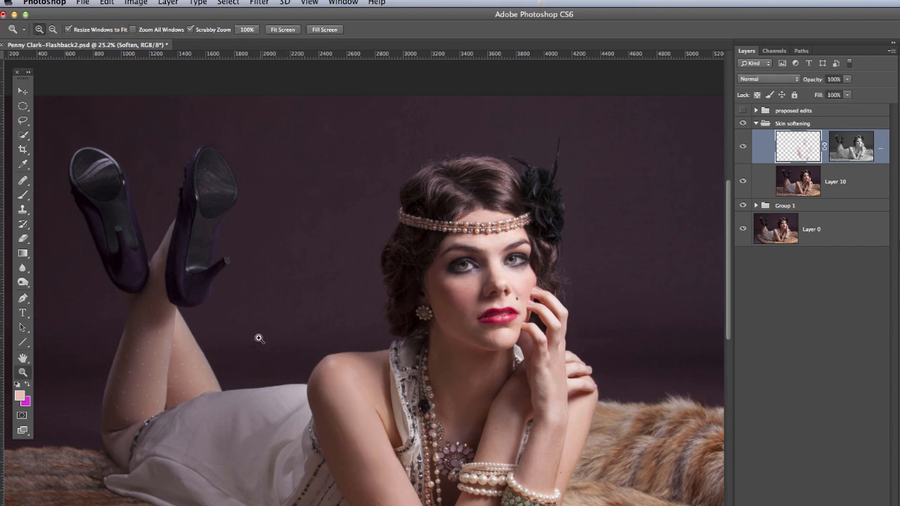
{"action": "left_click_drag", "start_coordinate": [257, 337], "coordinate": [306, 323]}
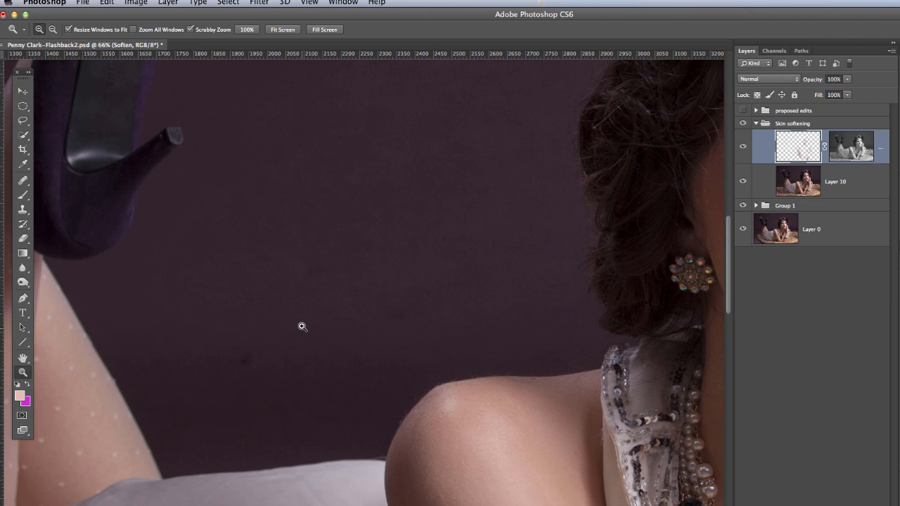
{"action": "key", "text": "b"}
{"action": "key", "text": "j"}
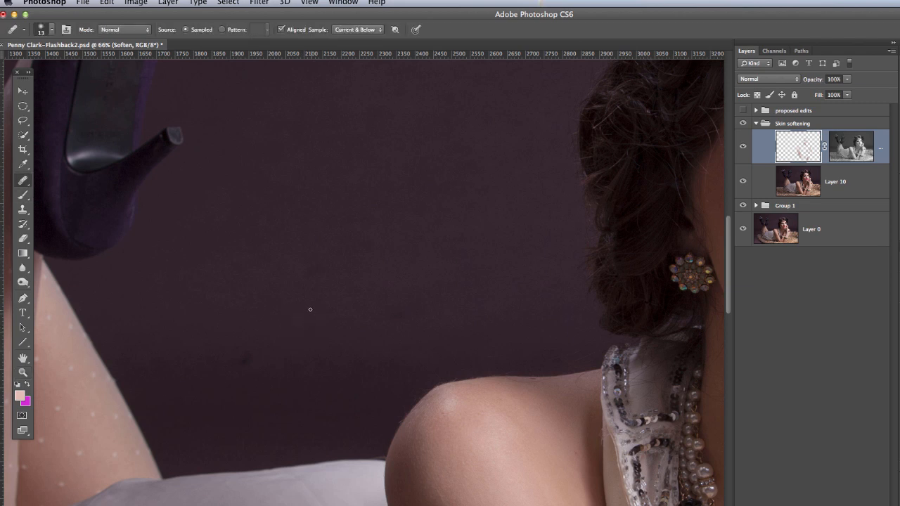
{"action": "key", "text": "super+alt+shift+n"}
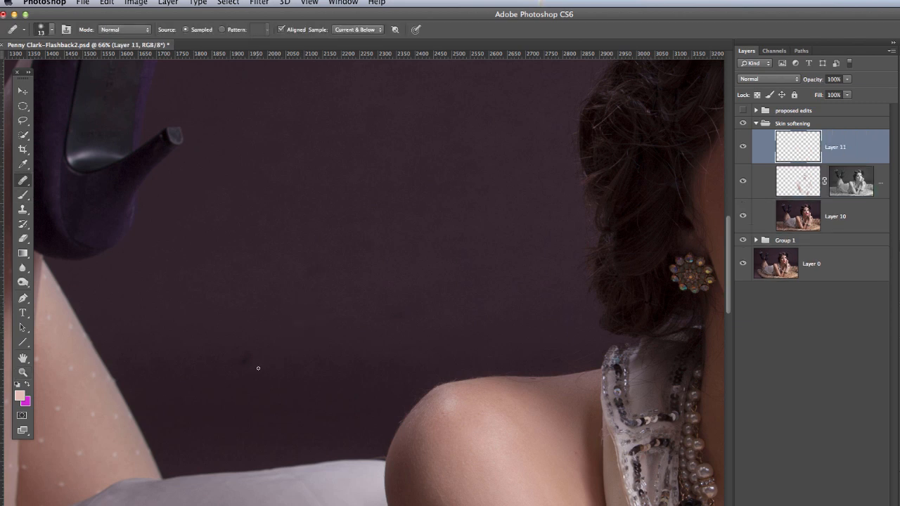
Step: Heal the blemishes in the dark backdrop between the legs and the shoulder with the 146 px Healing Brush, sampling clean backdrop nearby
{"action": "mouse_move", "coordinate": [269, 363]}
{"action": "left_mouse_down"}
{"action": "mouse_move", "coordinate": [280, 367]}
{"action": "mouse_move", "coordinate": [235, 357]}
{"action": "mouse_move", "coordinate": [245, 367]}
{"action": "mouse_move", "coordinate": [249, 332]}
{"action": "left_mouse_up"}
{"action": "left_click", "coordinate": [269, 379], "text": "alt"}
{"action": "left_click", "coordinate": [256, 274], "text": "alt"}
{"action": "left_click_drag", "start_coordinate": [317, 270], "coordinate": [348, 270]}
{"action": "left_click", "coordinate": [425, 236], "text": "alt"}
{"action": "mouse_move", "coordinate": [394, 316]}
{"action": "left_mouse_down"}
{"action": "mouse_move", "coordinate": [410, 313]}
{"action": "mouse_move", "coordinate": [368, 316]}
{"action": "left_mouse_up"}
{"action": "left_click_drag", "start_coordinate": [232, 264], "coordinate": [492, 473]}
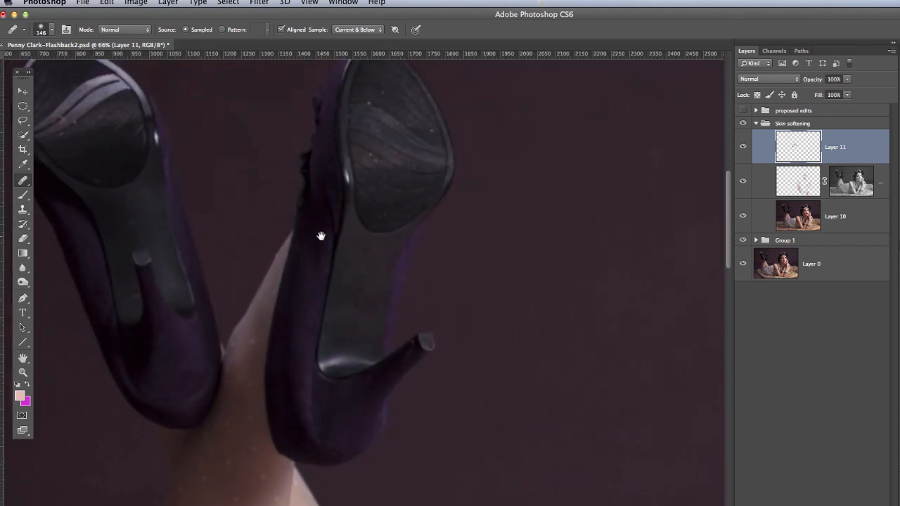
{"action": "mouse_move", "coordinate": [269, 206]}
{"action": "left_mouse_down"}
{"action": "mouse_move", "coordinate": [281, 233]}
{"action": "mouse_move", "coordinate": [365, 309]}
{"action": "mouse_move", "coordinate": [321, 275]}
{"action": "left_mouse_up"}
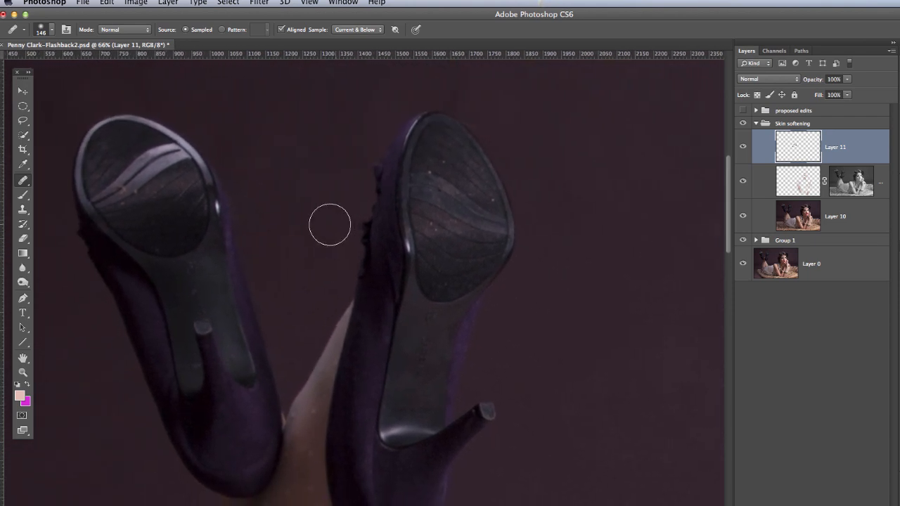